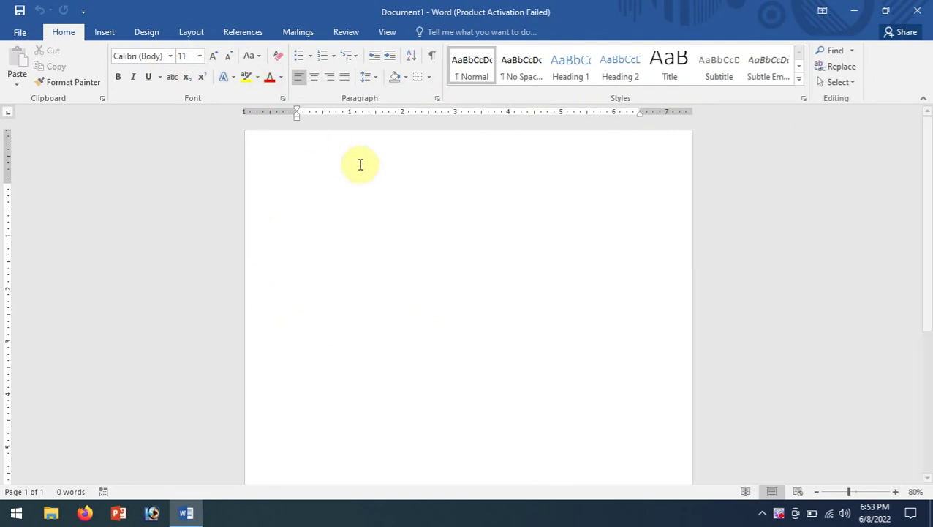
# Step: Set single 1.0 line spacing with no space after paragraphs
pyautogui.click(368, 77)
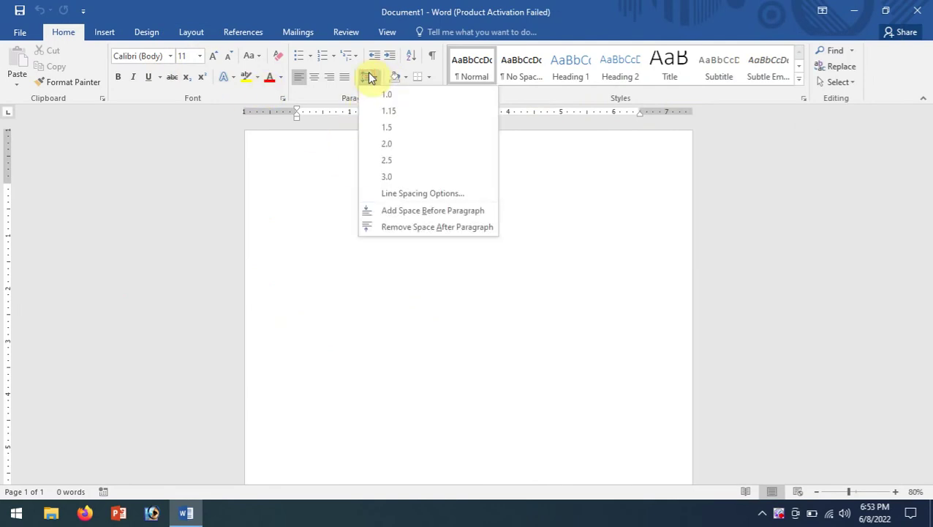
pyautogui.click(396, 229)
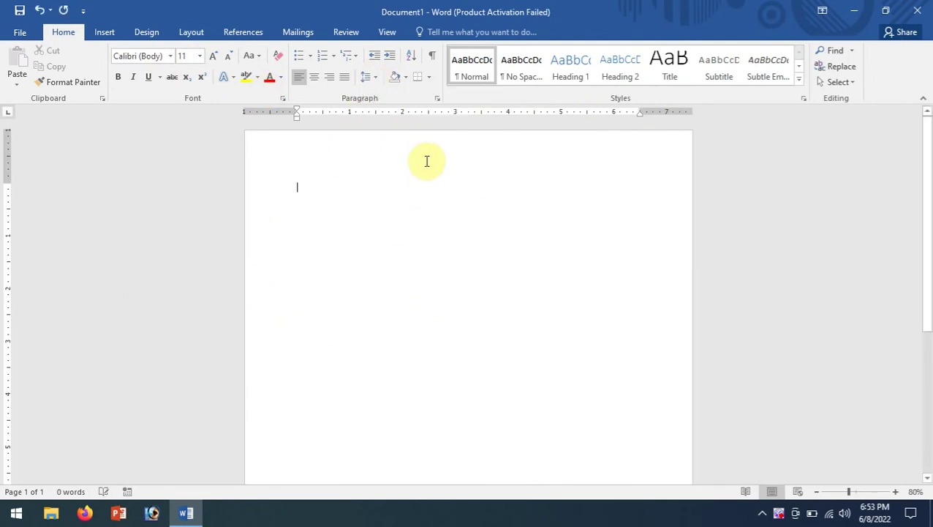
pyautogui.click(373, 76)
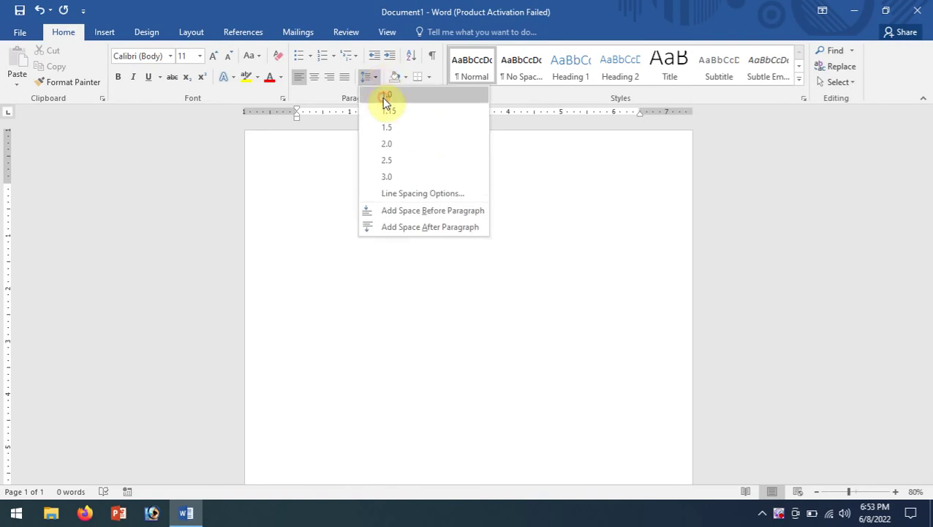
pyautogui.click(383, 96)
# Step: Apply Narrow 0.5-inch page margins
pyautogui.click(191, 31)
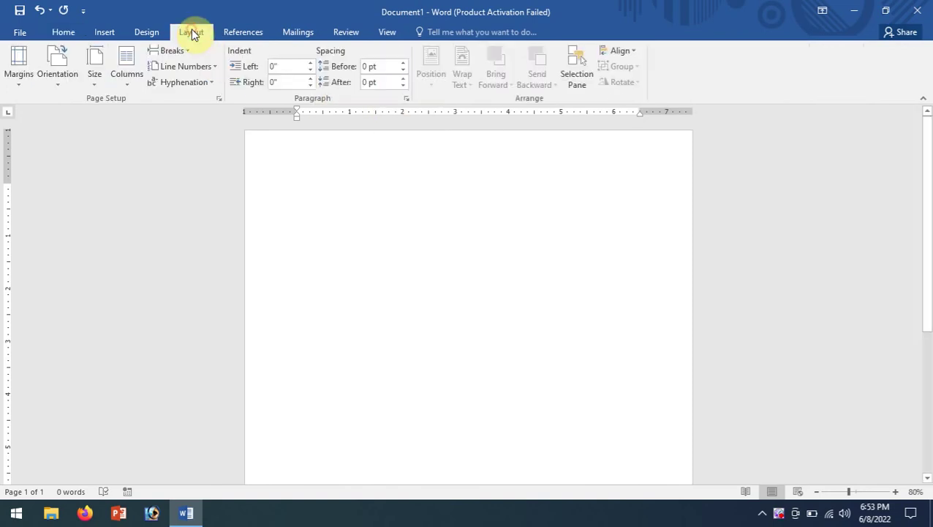
pyautogui.click(17, 72)
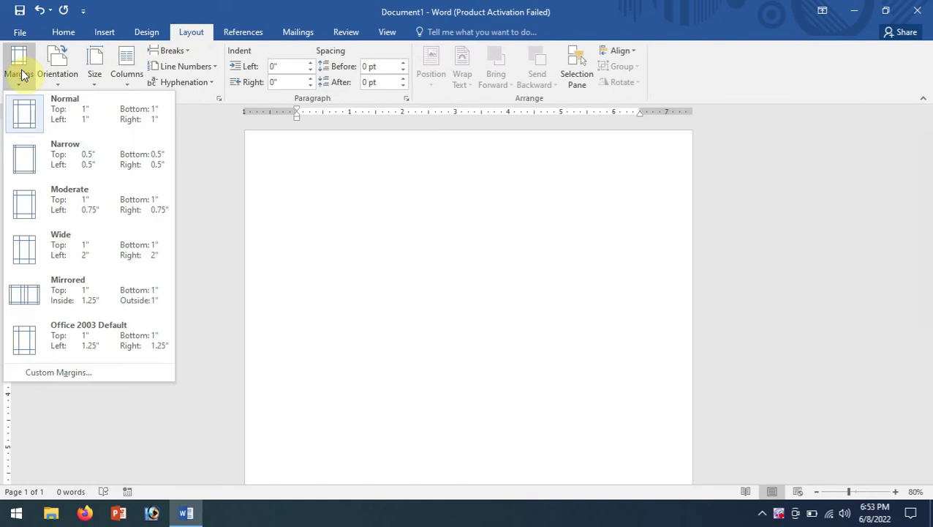
pyautogui.click(46, 157)
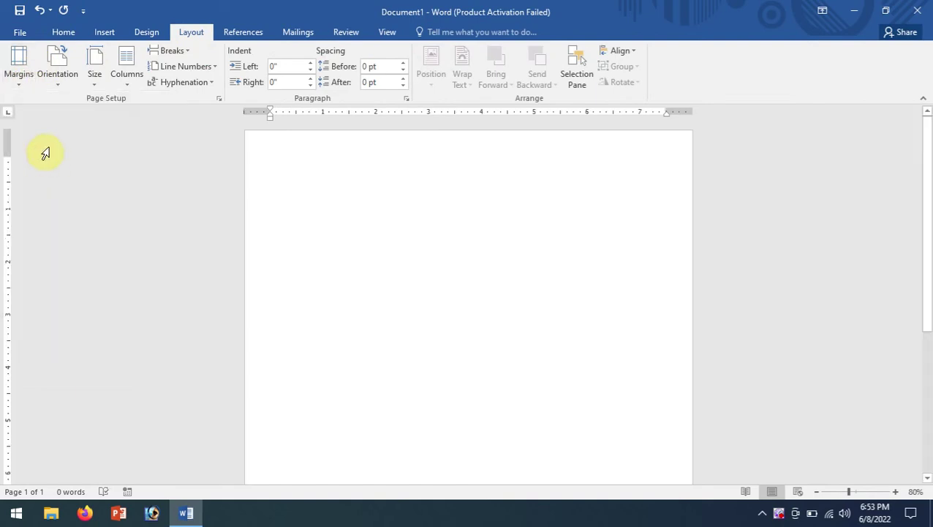
# Step: Put a plain Box page border, ½ pt Automatic color, around the whole page
pyautogui.click(139, 32)
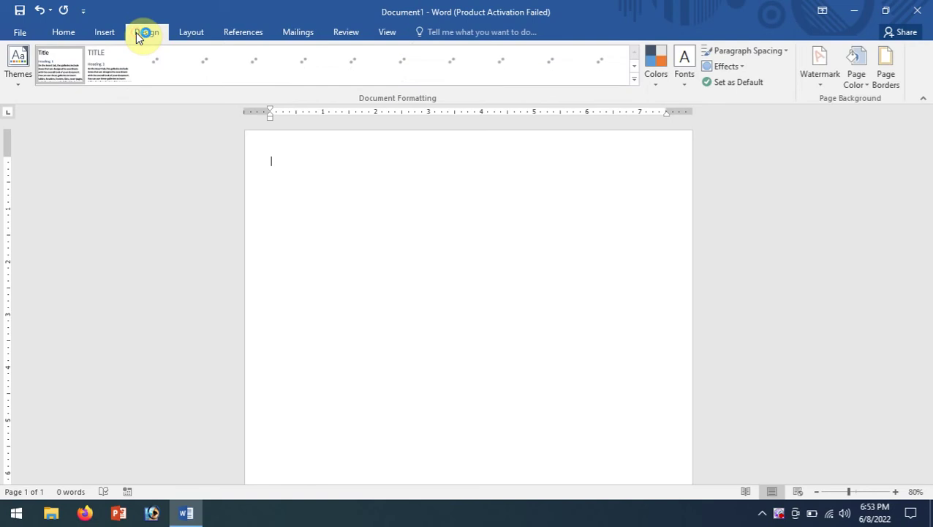
pyautogui.click(888, 70)
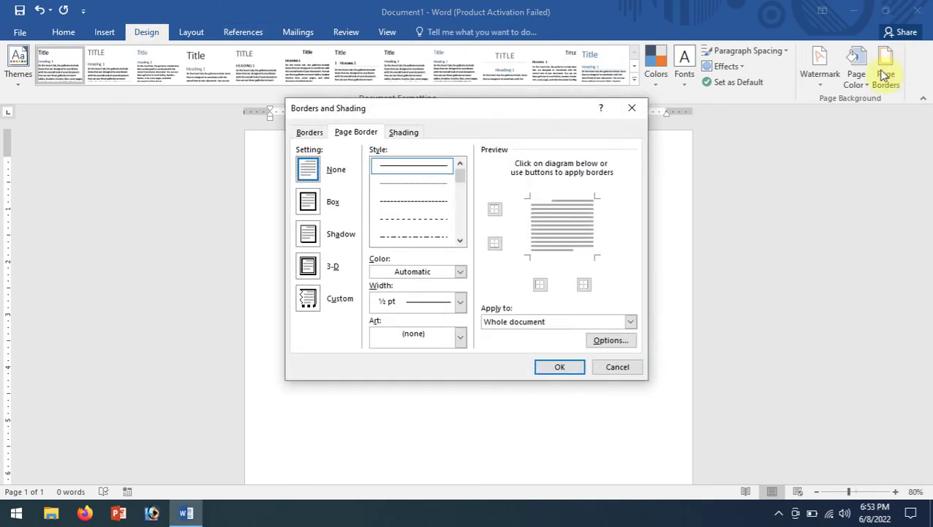
pyautogui.click(307, 205)
pyautogui.click(561, 367)
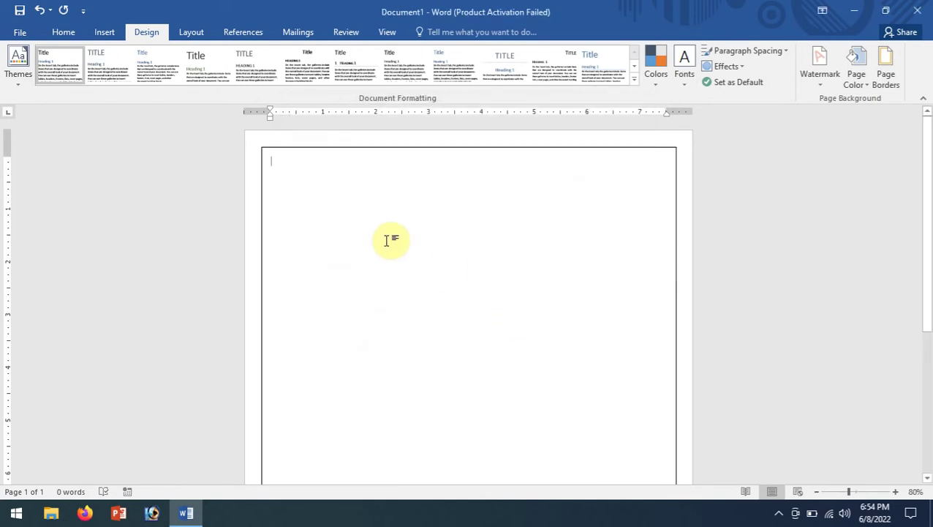
# Step: Type the title 'Resume' and enlarge it to 28 pt
pyautogui.write('Resume')
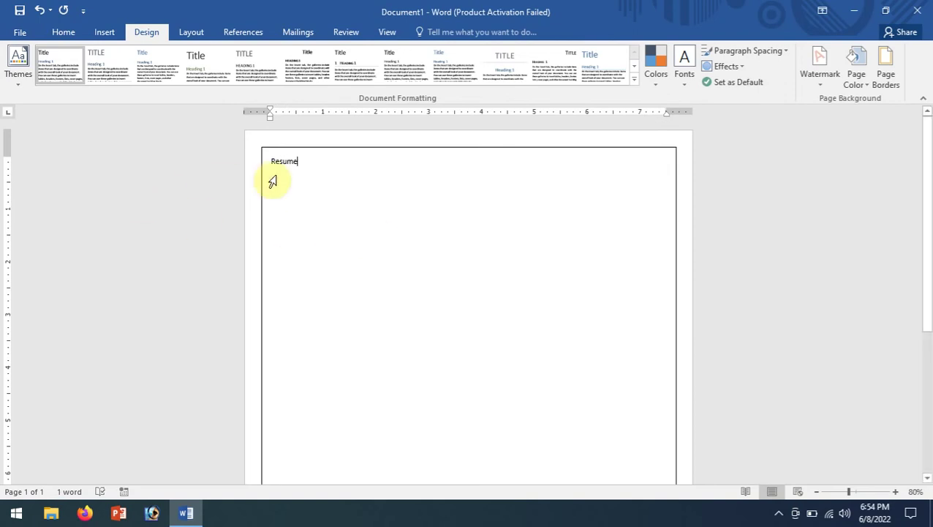
pyautogui.moveTo(308, 162); pyautogui.dragTo(262, 154)
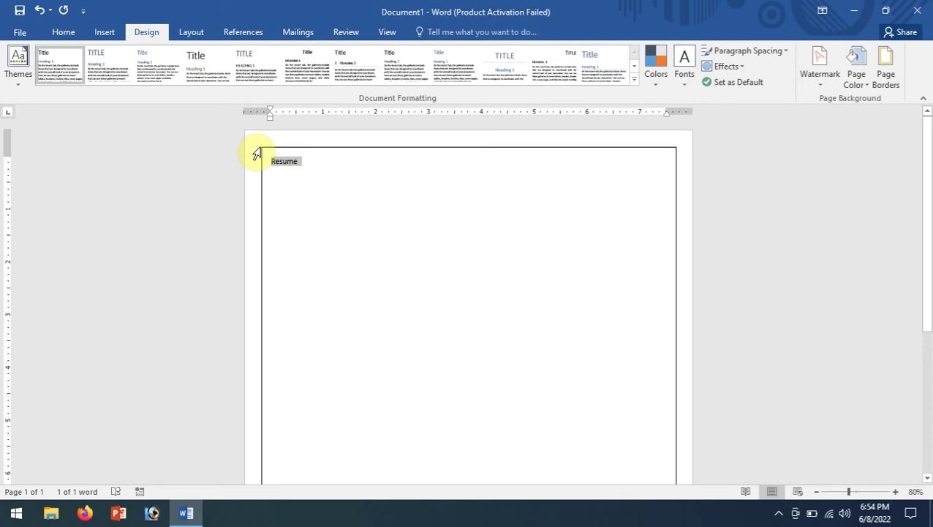
pyautogui.hotkey('ctrl', ']')
pyautogui.hotkey('ctrl', ']')
pyautogui.hotkey('ctrl', ']')
pyautogui.hotkey('ctrl', ']')
pyautogui.hotkey('ctrl', ']')
pyautogui.hotkey('ctrl', ']')
pyautogui.hotkey('ctrl', ']')
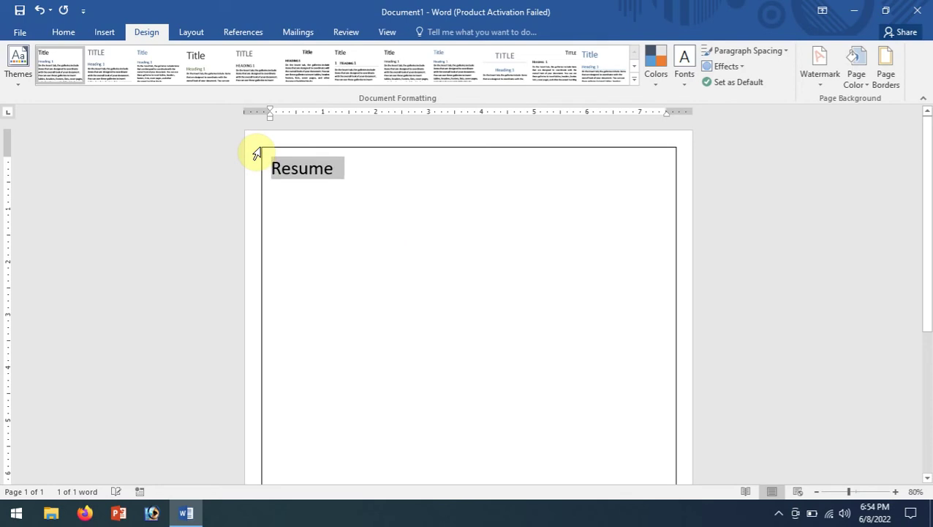
pyautogui.hotkey('ctrl', ']')
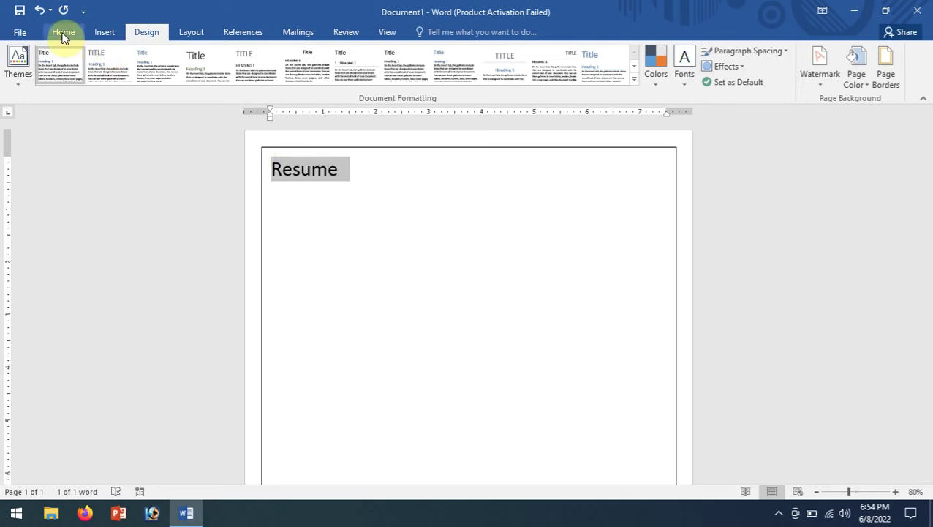
# Step: Centre and underline the Resume title, then start a Normal 11 pt line below it
pyautogui.click(64, 34)
pyautogui.click(316, 79)
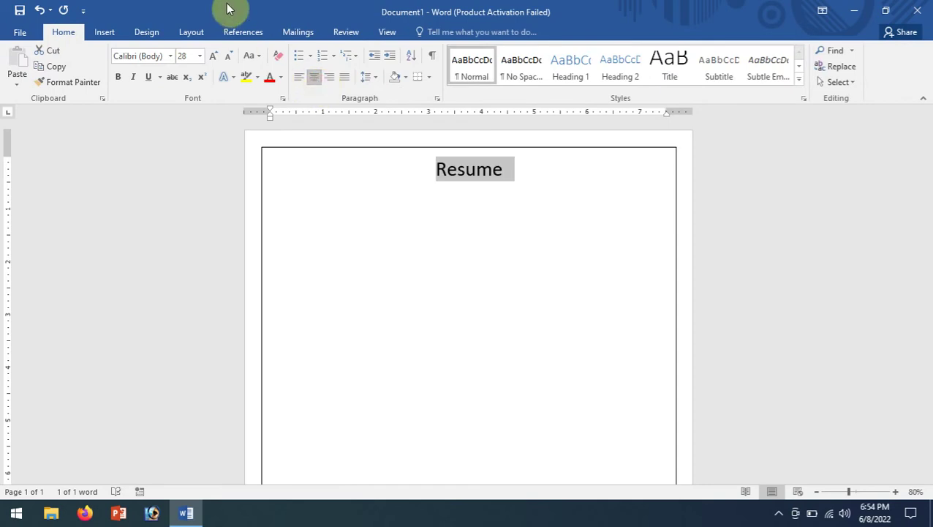
pyautogui.click(147, 77)
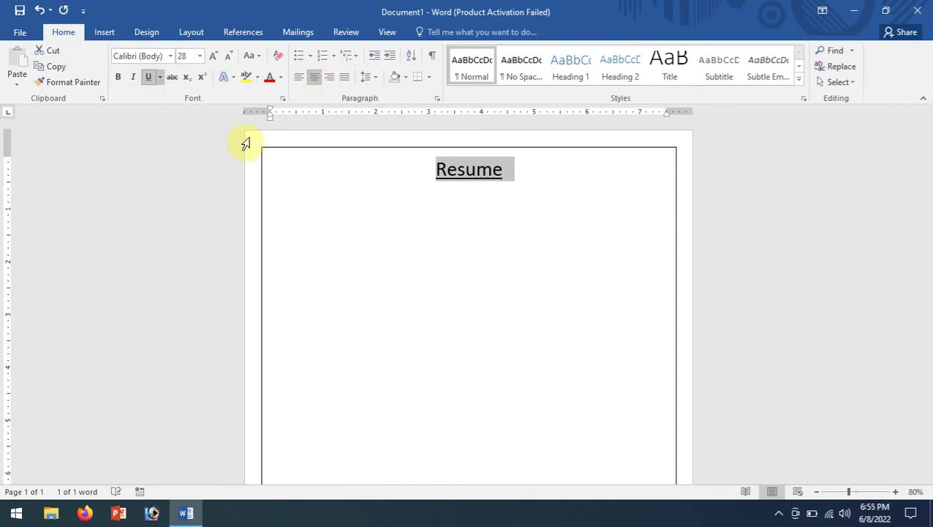
pyautogui.click(313, 203)
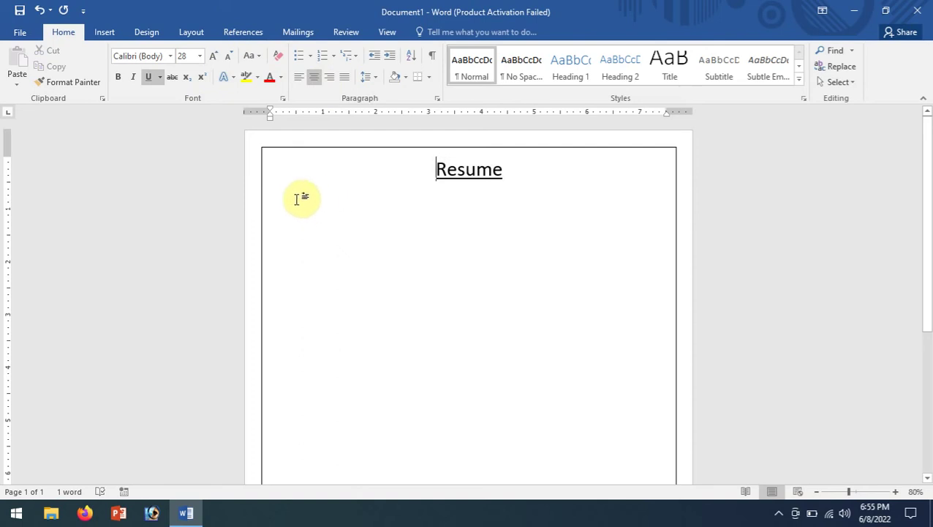
pyautogui.doubleClick(286, 190)
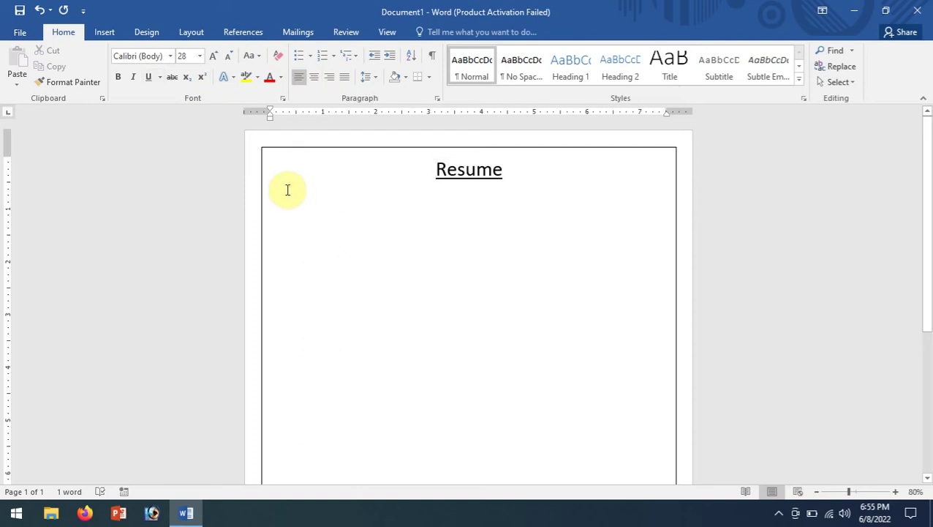
pyautogui.click(473, 64)
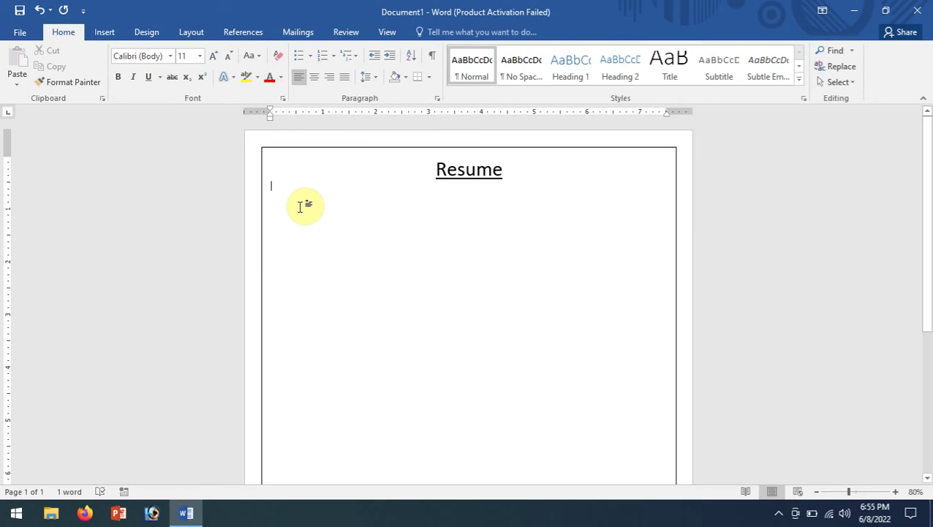
# Step: Type 'Name' with ': -' aligned at a 1-inch tab stop, then start a new line
pyautogui.click(372, 115)
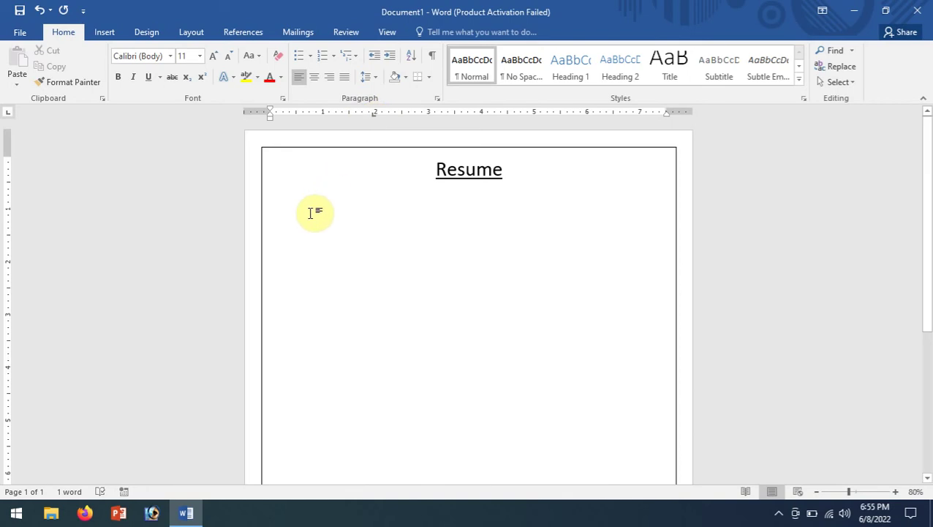
pyautogui.write('Name')
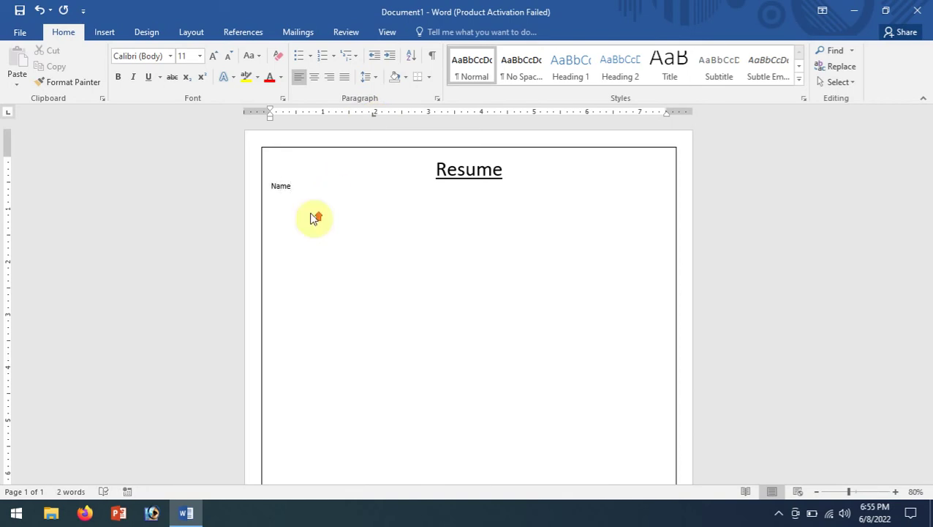
pyautogui.scroll(10, 312, 218)
pyautogui.scroll(-5, 312, 218)
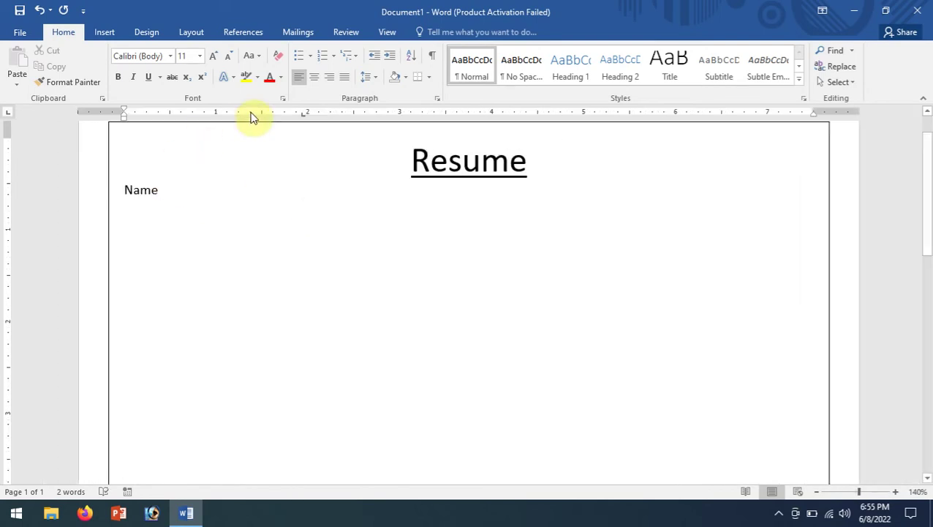
pyautogui.press('Tab')
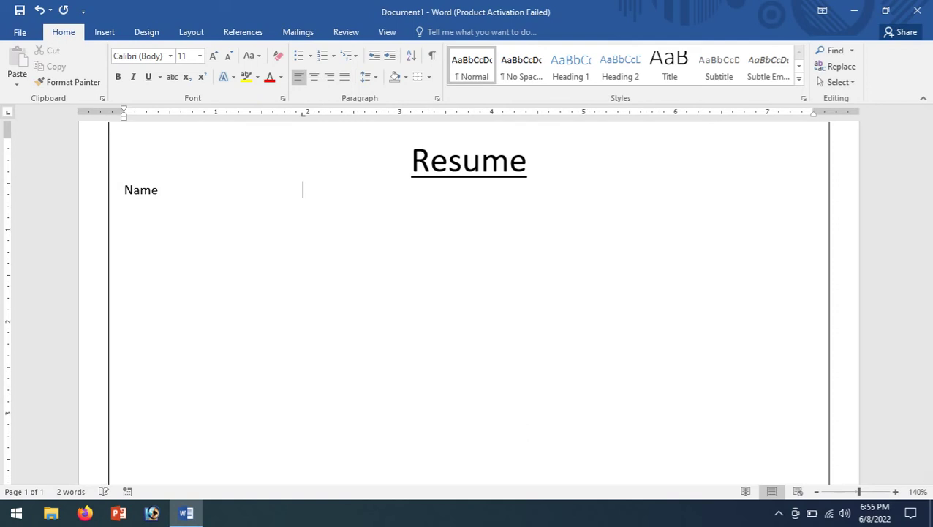
pyautogui.write(': -')
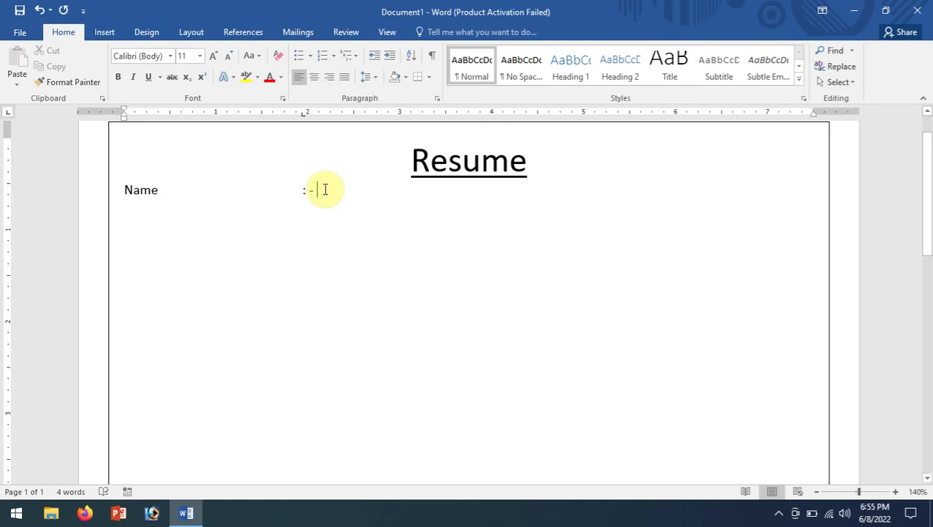
pyautogui.click(298, 190)
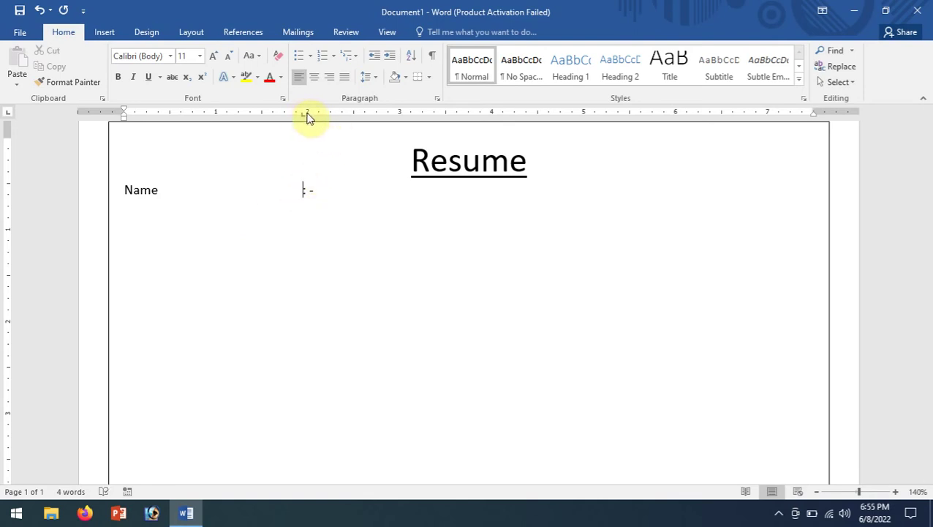
pyautogui.moveTo(303, 116); pyautogui.dragTo(216, 117)
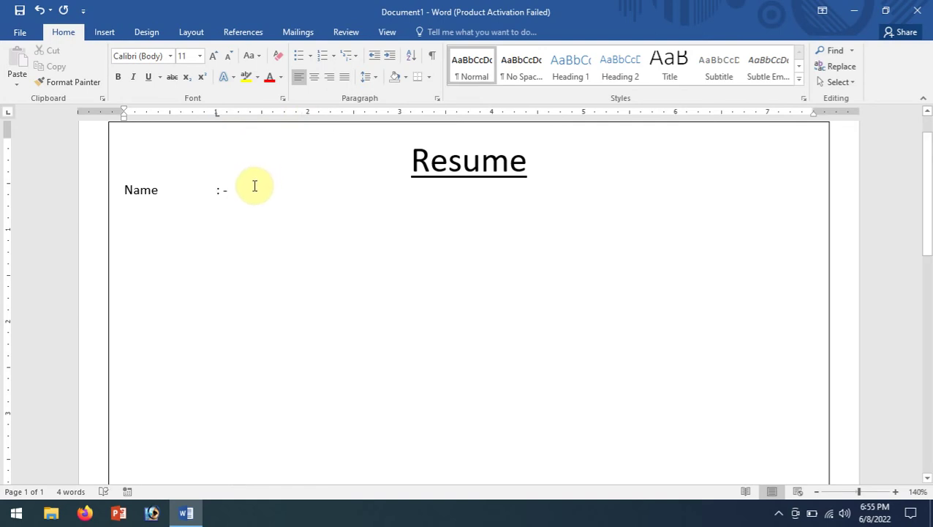
pyautogui.click(252, 186)
pyautogui.press('Return')
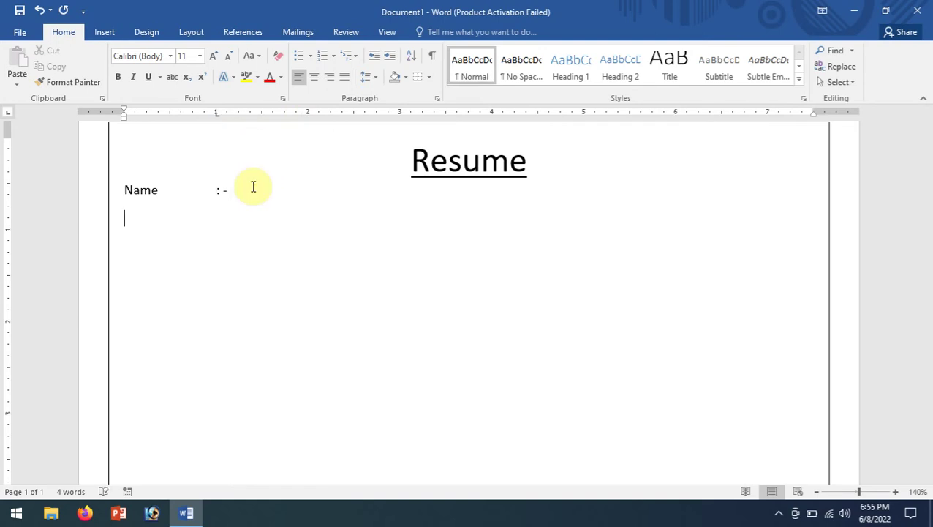
# Step: Add Contact No, AT and P.O lines, each with a tab-aligned ': -'
pyautogui.write('c')
pyautogui.press('BackSpace')
pyautogui.write('Co')
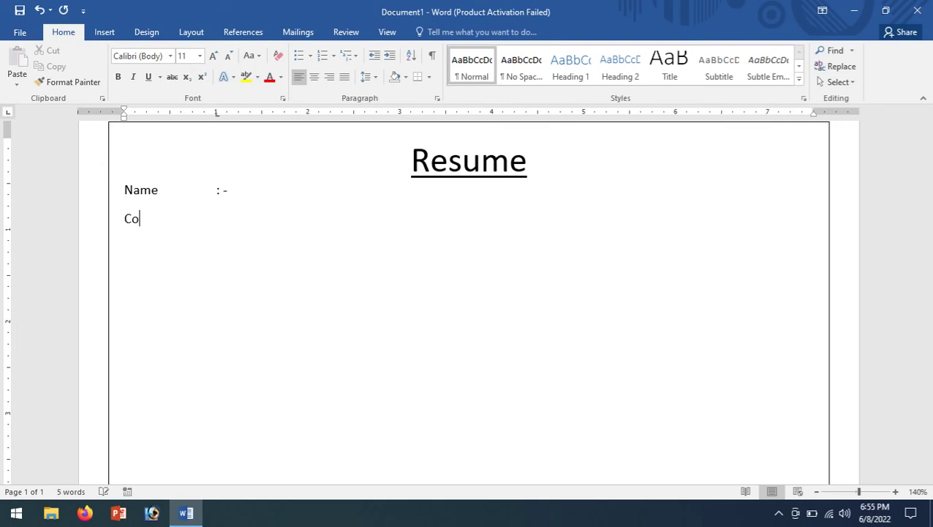
pyautogui.write('ntact N')
pyautogui.write('o\t')
pyautogui.write(': -')
pyautogui.press('Return')
pyautogui.write('A')
pyautogui.write('T')
pyautogui.press('Tab')
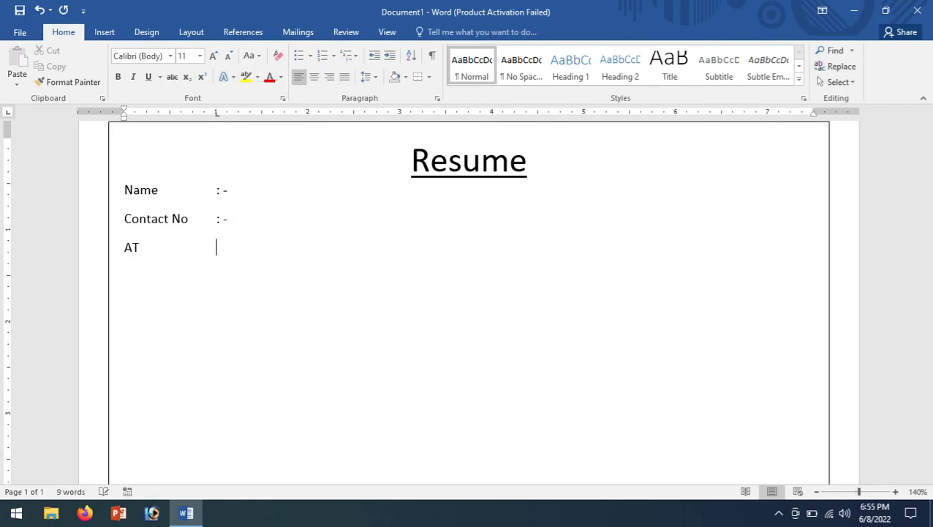
pyautogui.write(':')
pyautogui.write(' -')
pyautogui.write('P')
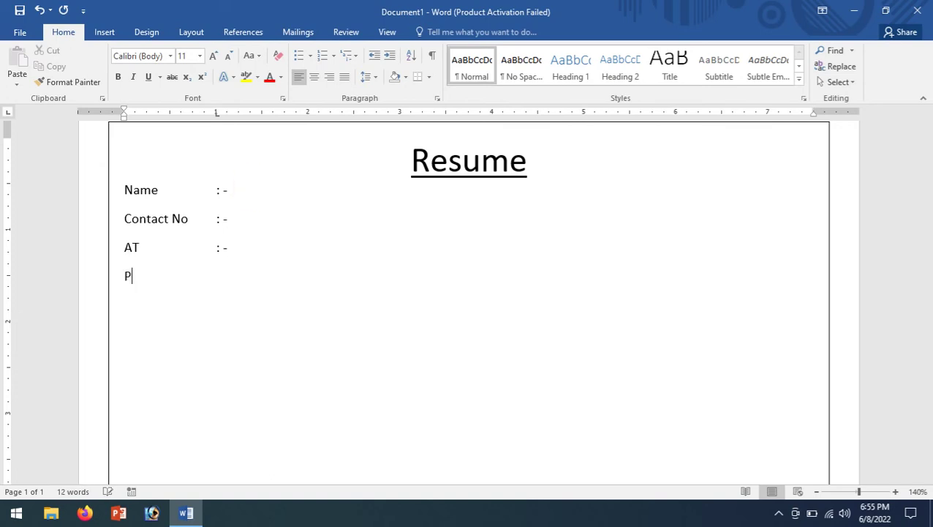
pyautogui.write('O')
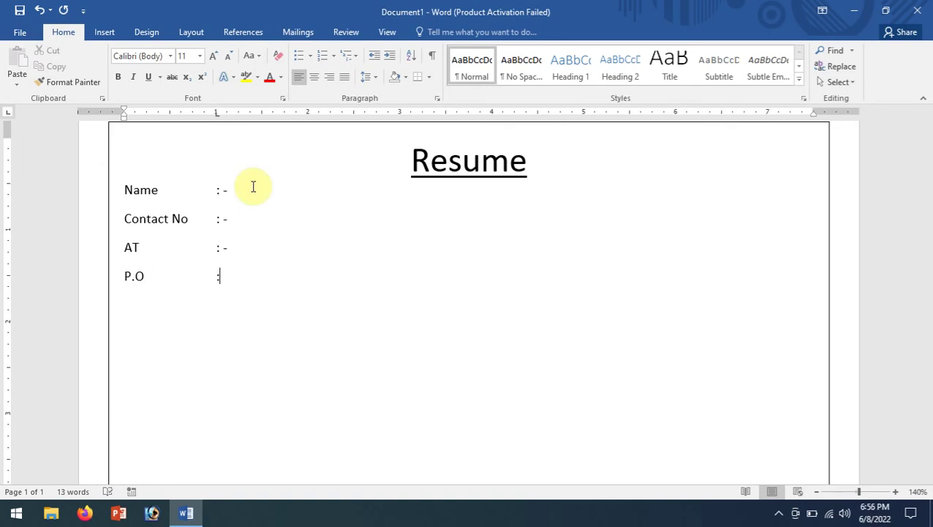
pyautogui.write(' -')
pyautogui.press('Return')
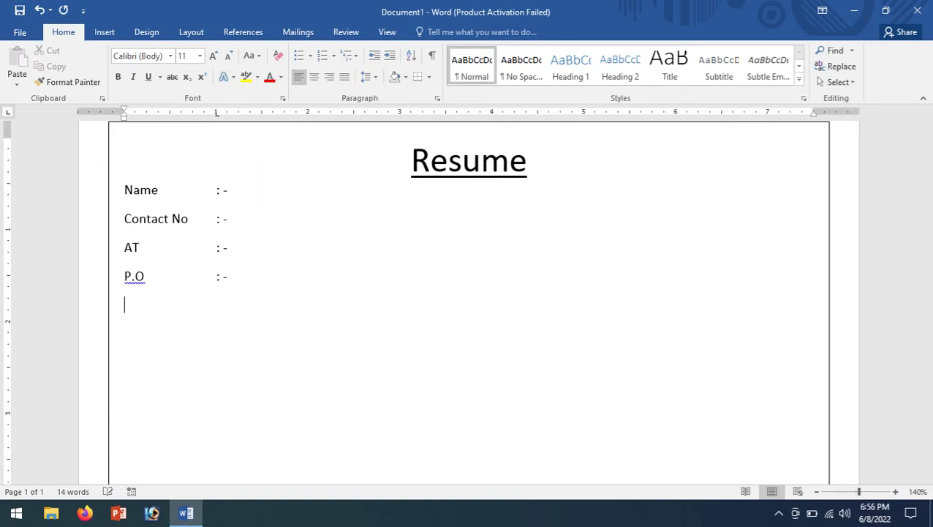
# Step: Add P.S, DIST, STATE and PIN Code lines, each with an aligned ': -'
pyautogui.write('PS')
pyautogui.press('BackSpace')
pyautogui.write('S : -')
pyautogui.press('Return')
pyautogui.write('DI')
pyautogui.write('ST')
pyautogui.press('Tab')
pyautogui.write(':')
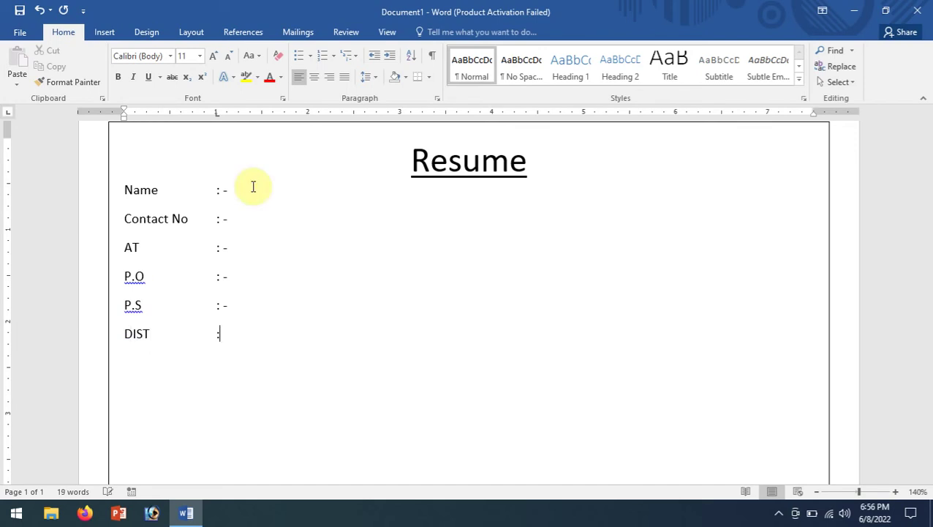
pyautogui.write(' -')
pyautogui.press('Return')
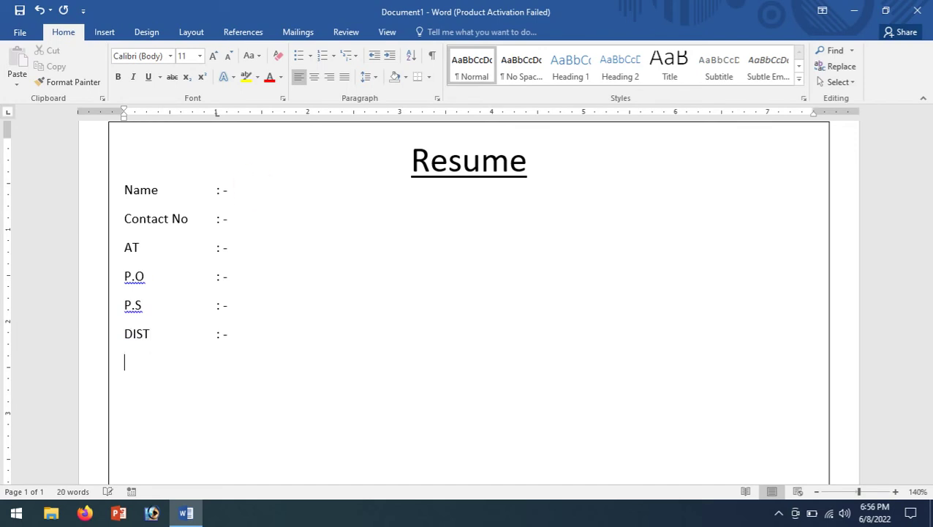
pyautogui.write('STA')
pyautogui.write('TE')
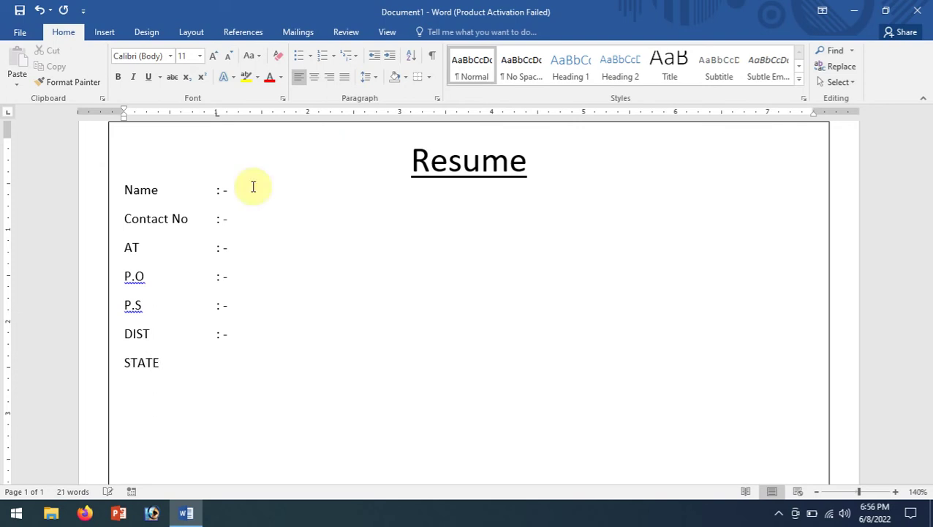
pyautogui.write(':-')
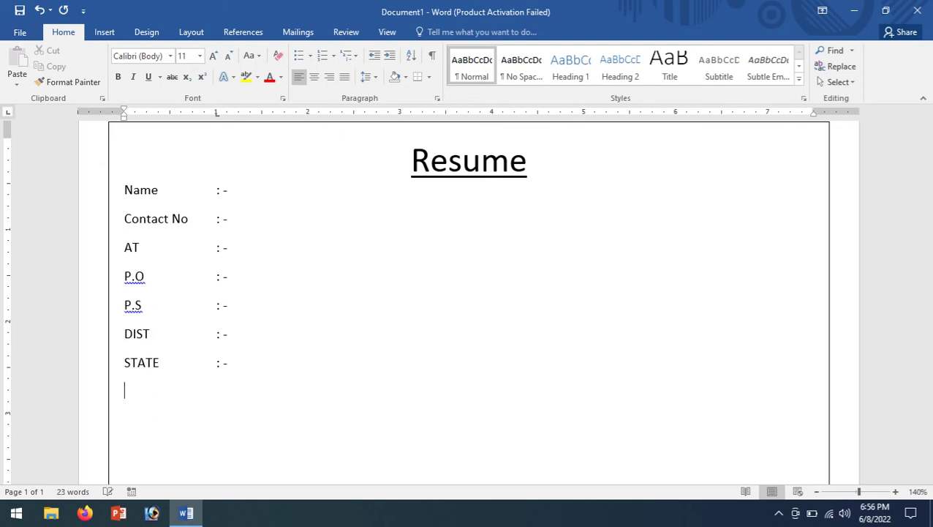
pyautogui.write('IN C')
pyautogui.write('ode :')
pyautogui.write(' -')
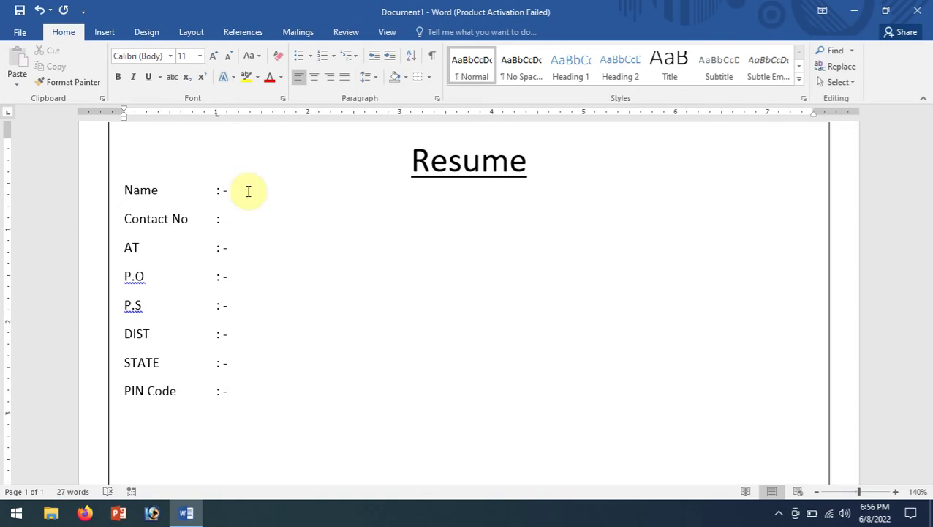
# Step: Set the Name through PIN Code lines to 1.0 line spacing
pyautogui.moveTo(237, 388); pyautogui.dragTo(115, 177)
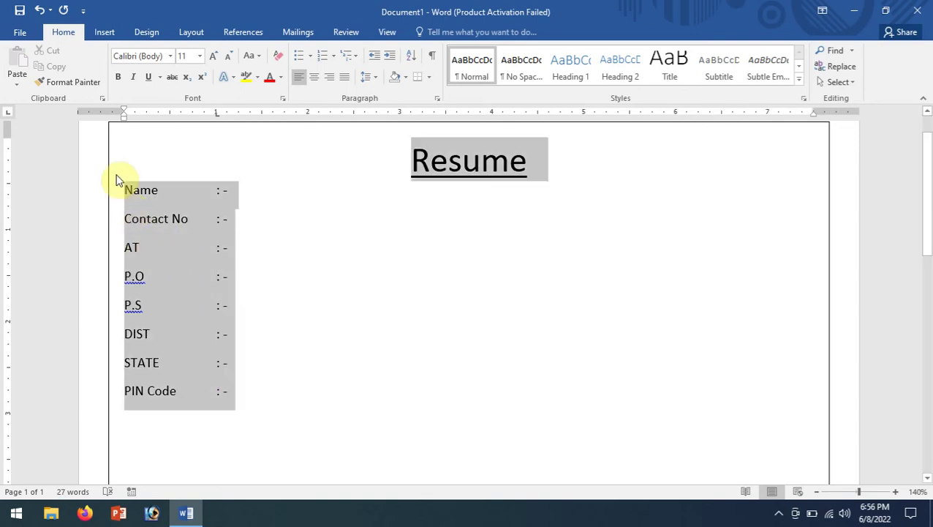
pyautogui.click(368, 77)
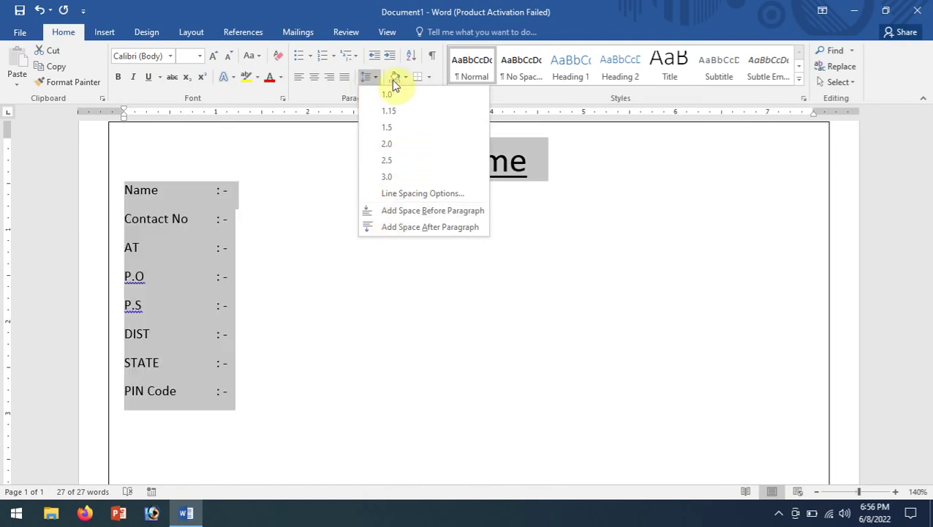
pyautogui.click(390, 95)
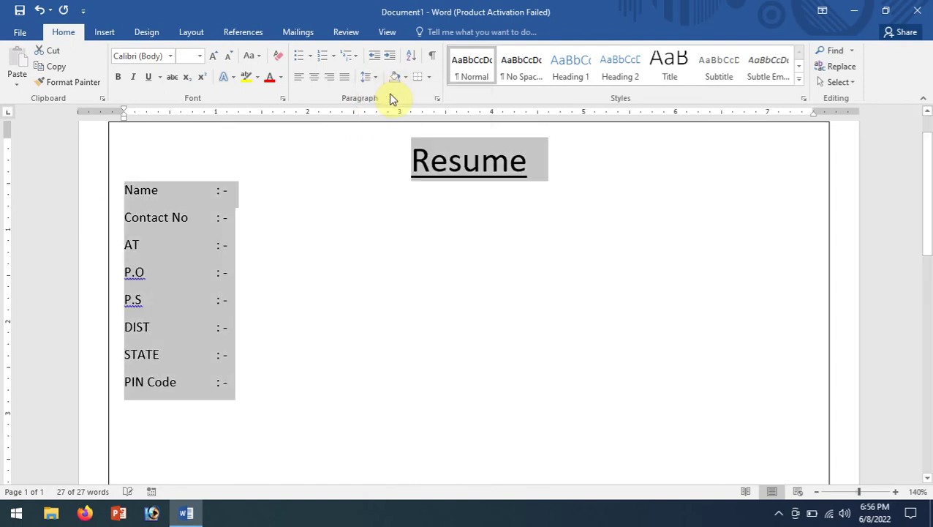
pyautogui.click(373, 81)
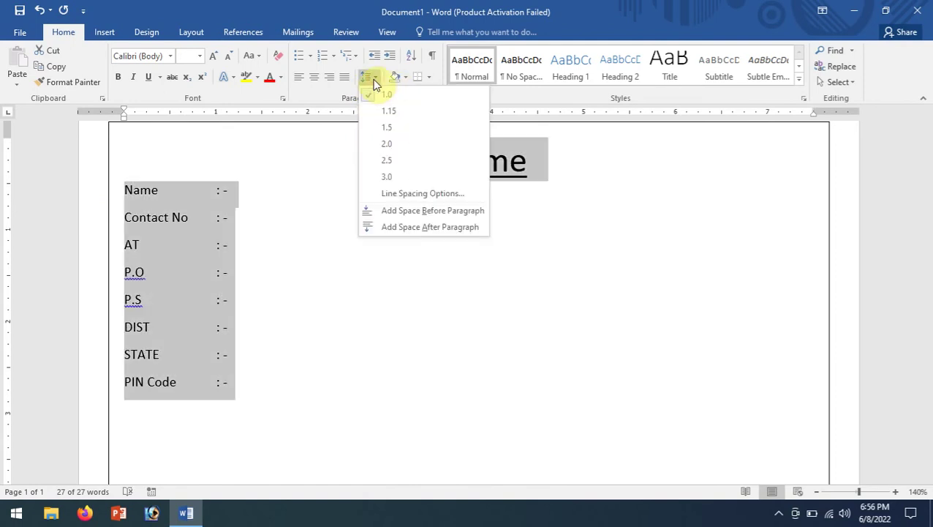
pyautogui.click(226, 281)
pyautogui.click(208, 269)
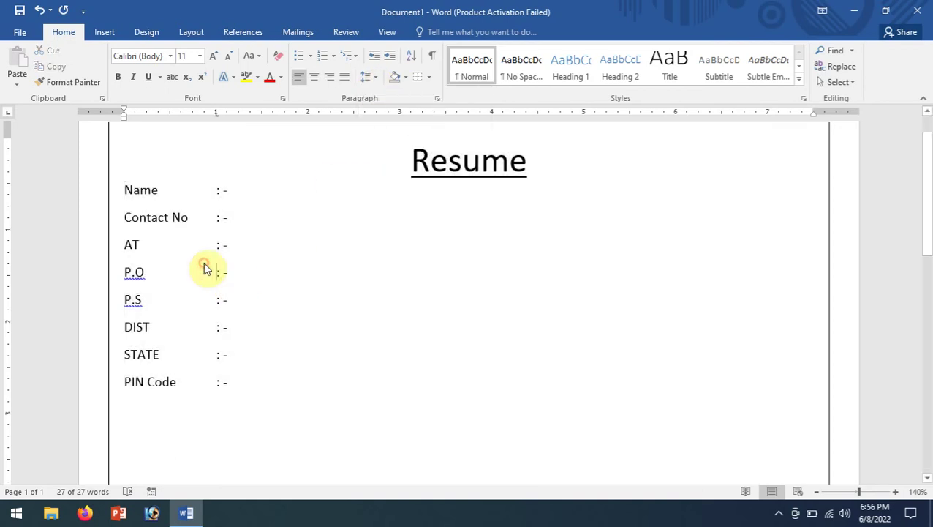
# Step: Remove the space after paragraphs on the Name through PIN Code lines
pyautogui.moveTo(123, 190); pyautogui.dragTo(228, 381)
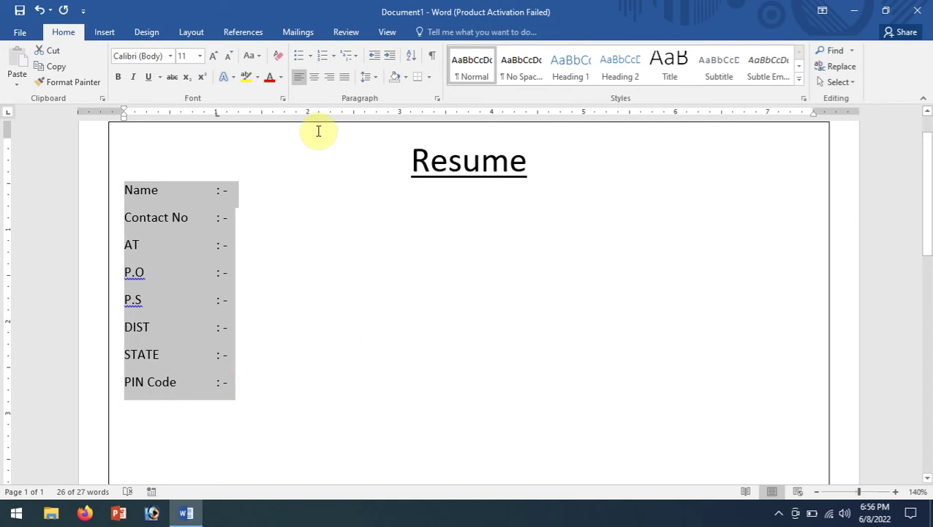
pyautogui.click(366, 77)
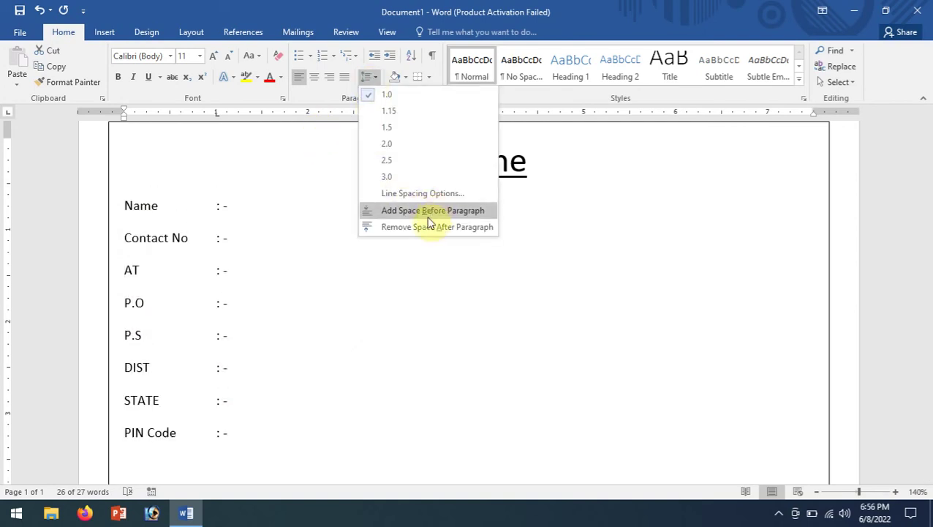
pyautogui.click(404, 232)
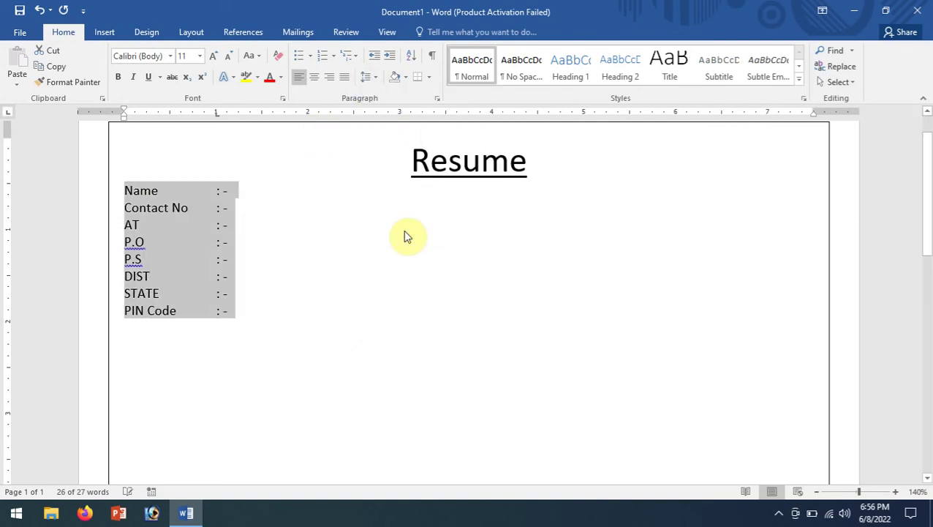
pyautogui.click(270, 310)
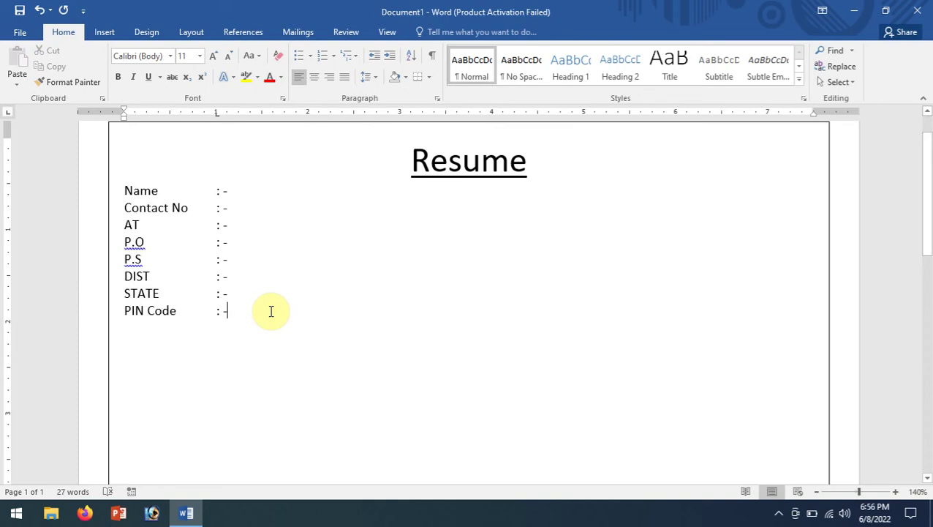
# Step: Leave a blank line after PIN Code and type the heading 'CARRIER OBJECTIVE'
pyautogui.press('Return')
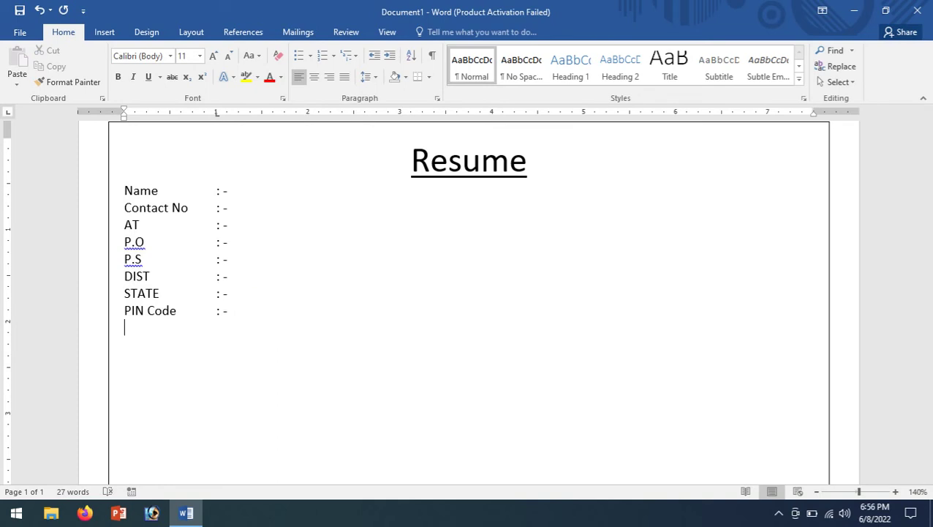
pyautogui.press('Return')
pyautogui.write('C')
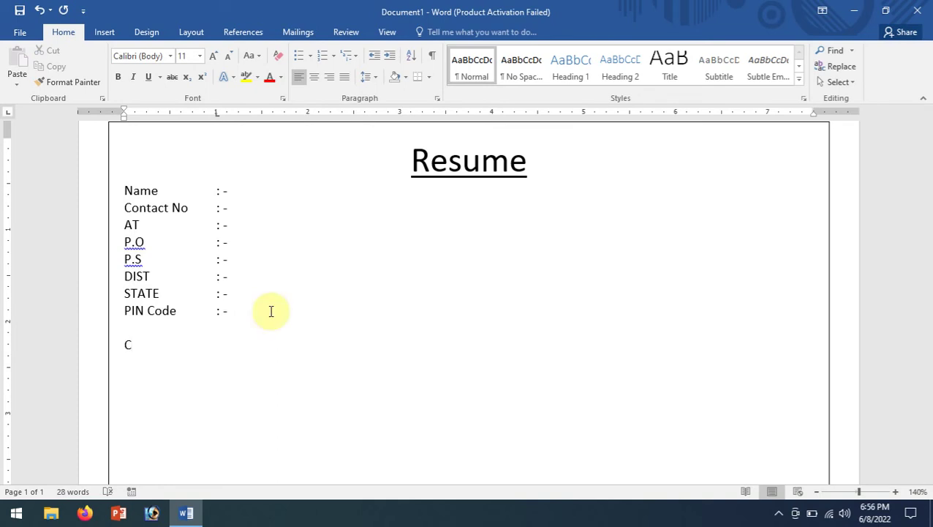
pyautogui.write('ARRI')
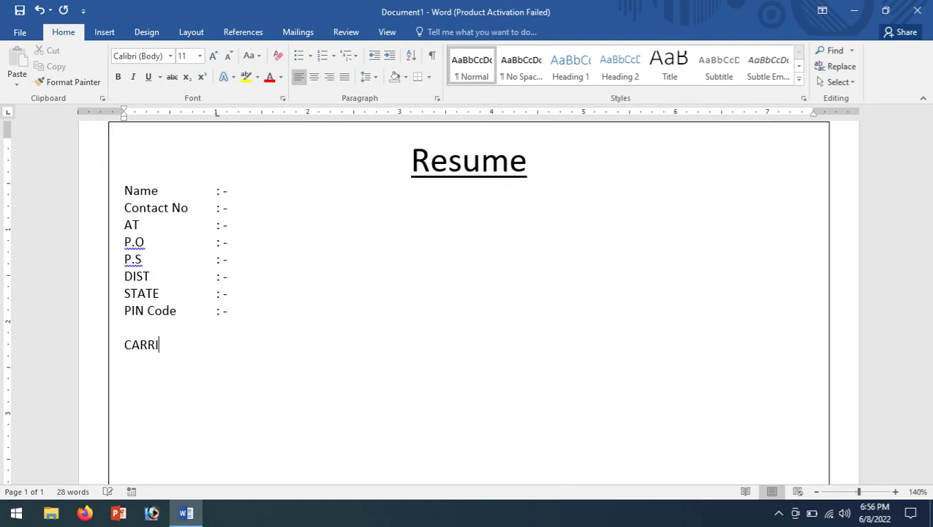
pyautogui.write('ER')
pyautogui.write('ob')
pyautogui.press('BackSpace')
pyautogui.press('BackSpace')
pyautogui.write('OBJEC')
pyautogui.write('TIVE')
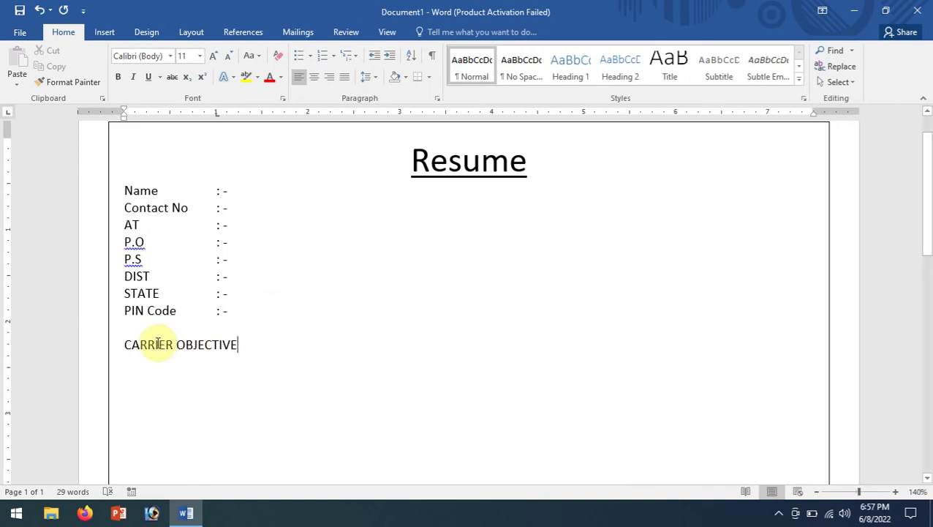
# Step: Select the CARRIER OBJECTIVE heading and keep it in all capitals
pyautogui.moveTo(238, 344); pyautogui.dragTo(135, 348)
pyautogui.hotkey('shift', 'F3')
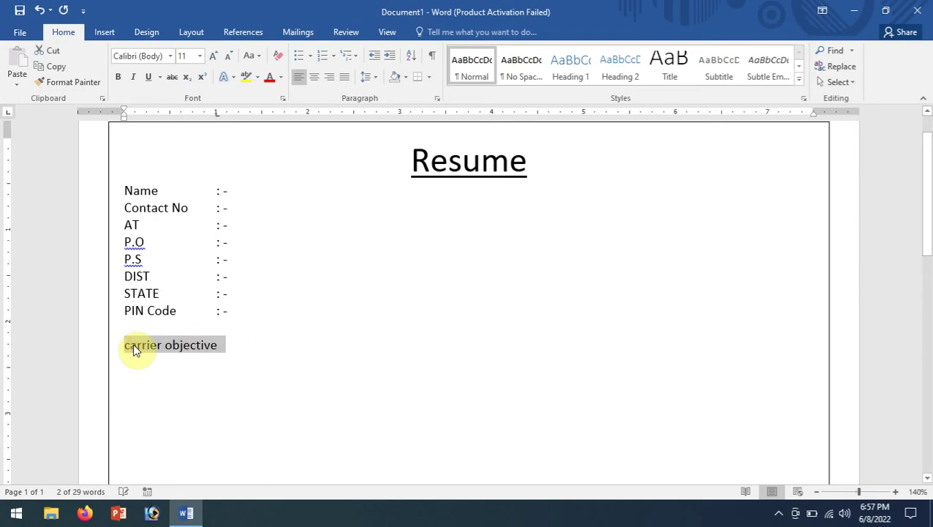
pyautogui.hotkey('shift', 'F3')
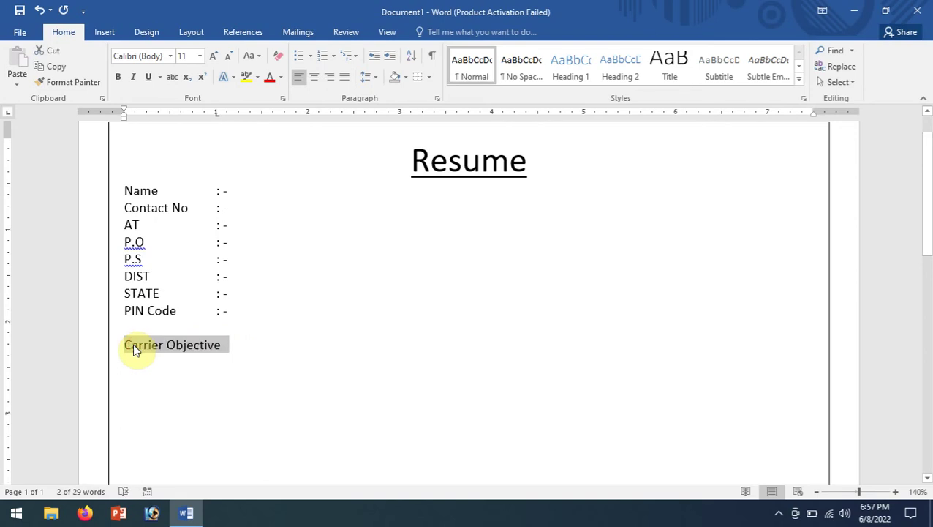
pyautogui.hotkey('shift', 'F3')
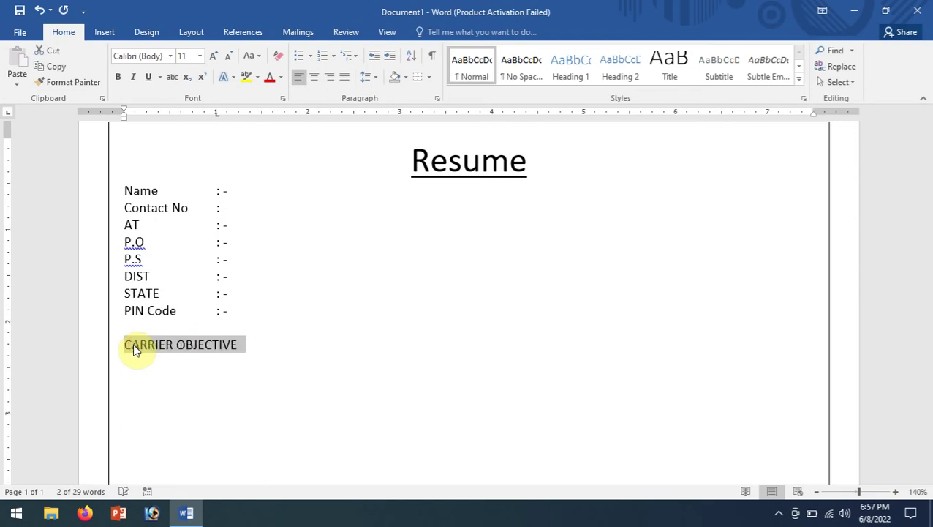
# Step: Give the heading full-width gray paragraph shading and an underline
pyautogui.click(405, 78)
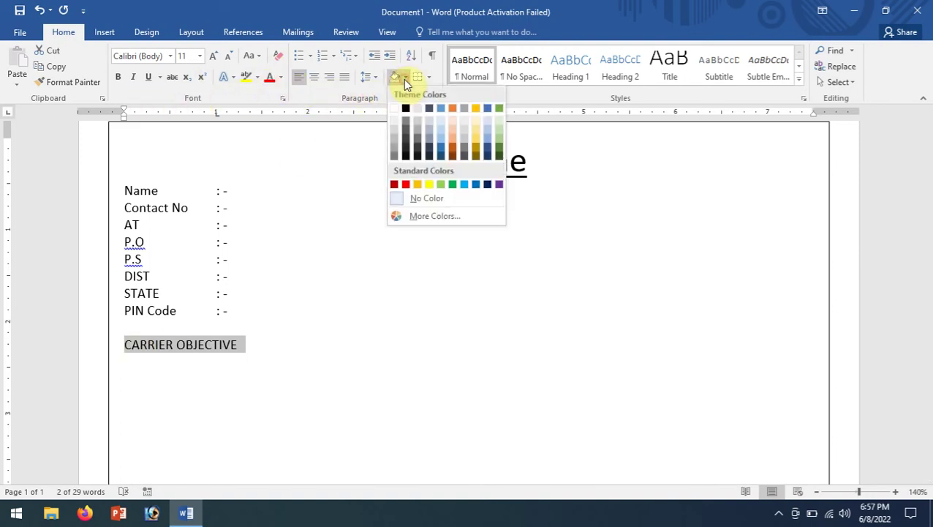
pyautogui.click(393, 149)
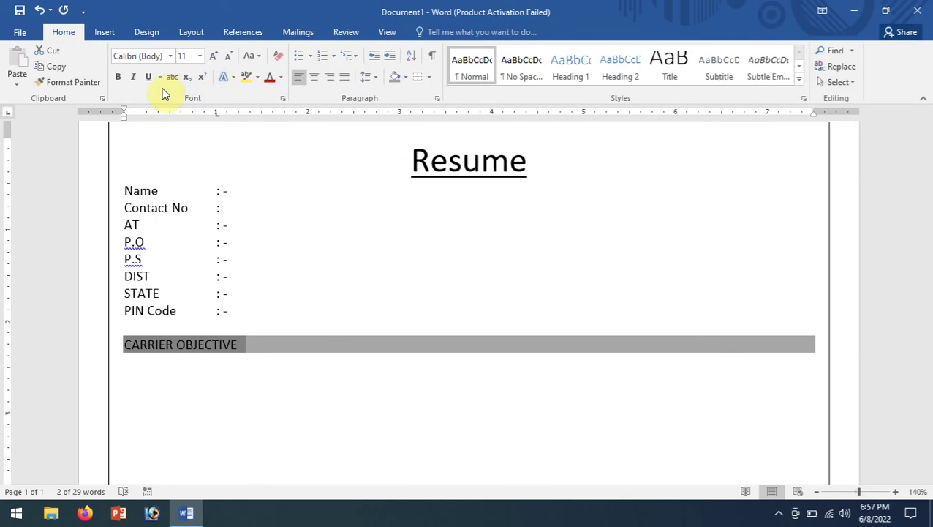
pyautogui.click(149, 78)
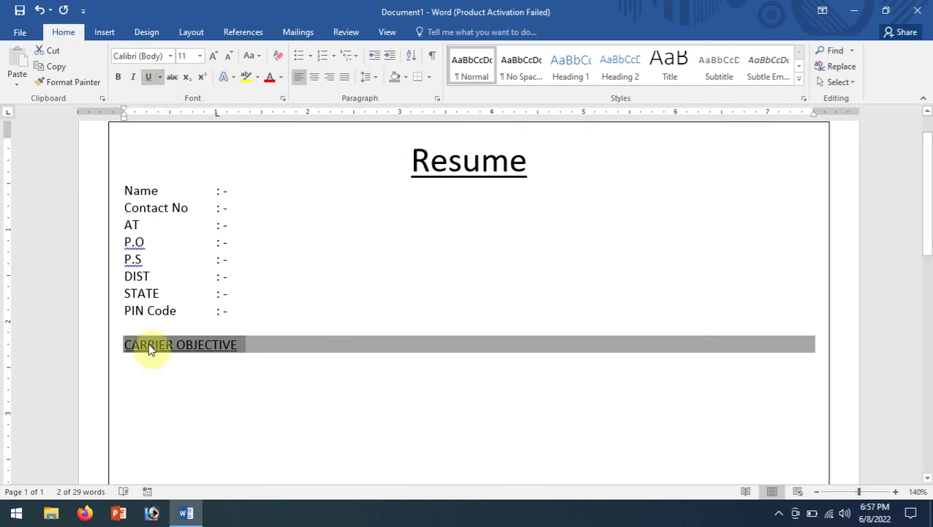
pyautogui.click(130, 366)
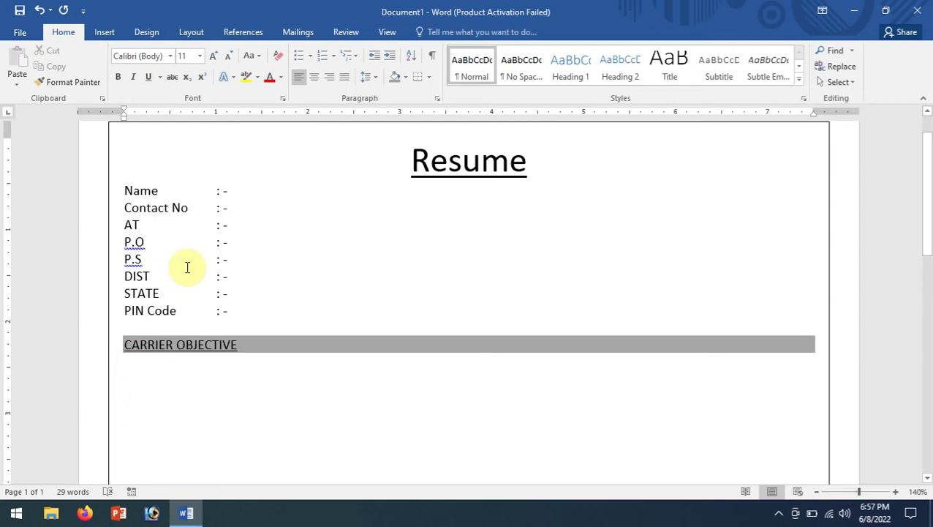
# Step: Add a checkmark bullet: 'To convert regular class room into an interesting educational program…boost'
pyautogui.click(311, 57)
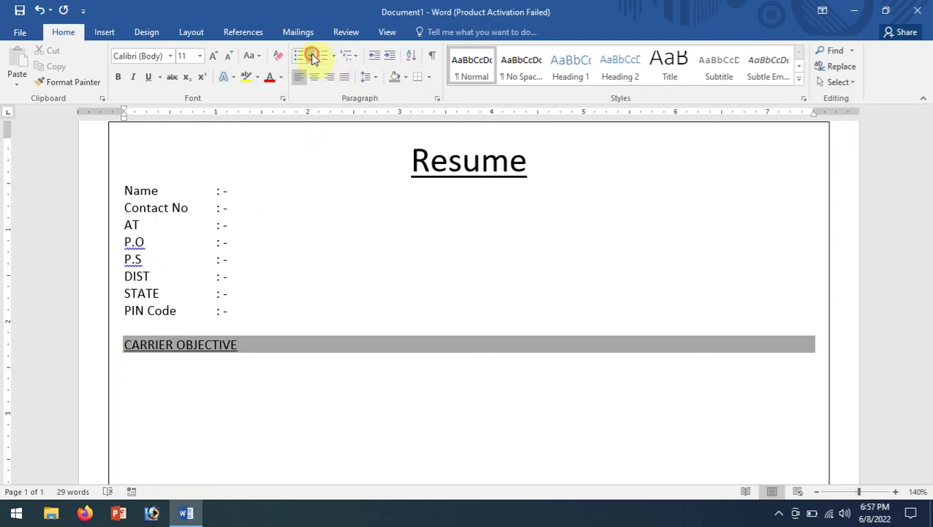
pyautogui.click(349, 130)
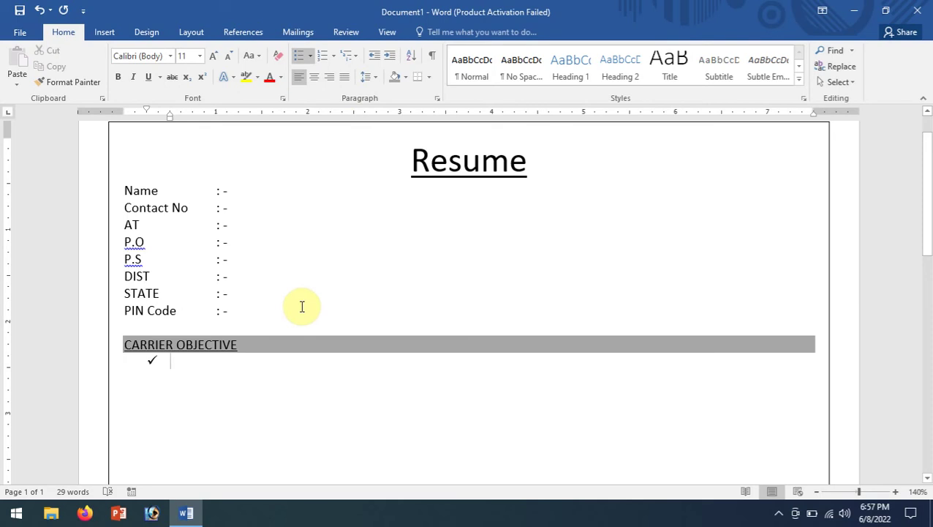
pyautogui.write('t')
pyautogui.press('BackSpace')
pyautogui.write('T')
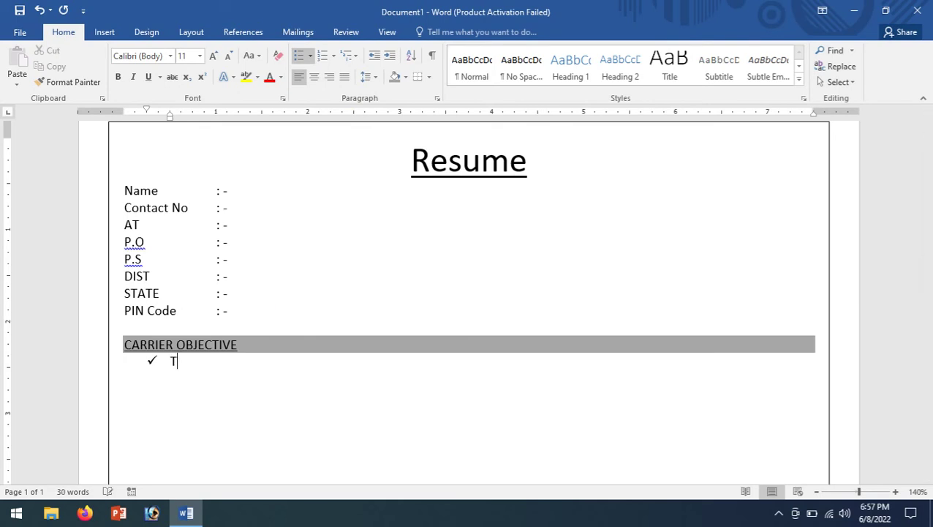
pyautogui.write('O')
pyautogui.write('o ')
pyautogui.write('C')
pyautogui.press('BackSpace')
pyautogui.write('convert')
pyautogui.write(' regu')
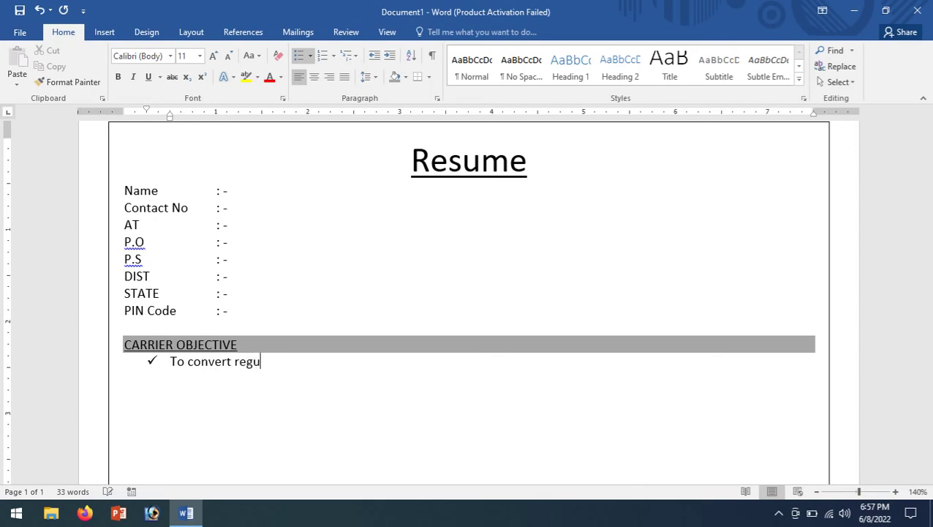
pyautogui.write('lar cla')
pyautogui.write('ss room ')
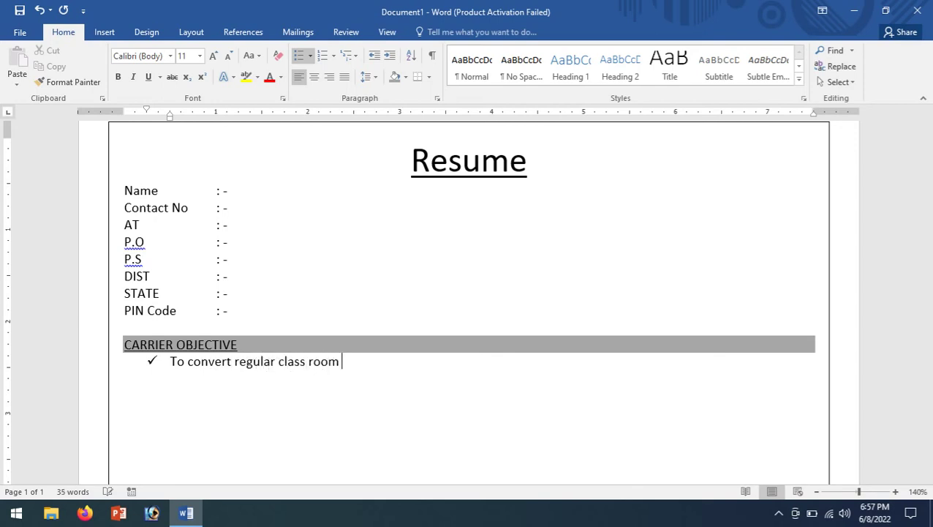
pyautogui.write('into')
pyautogui.write(' an in')
pyautogui.write('tres')
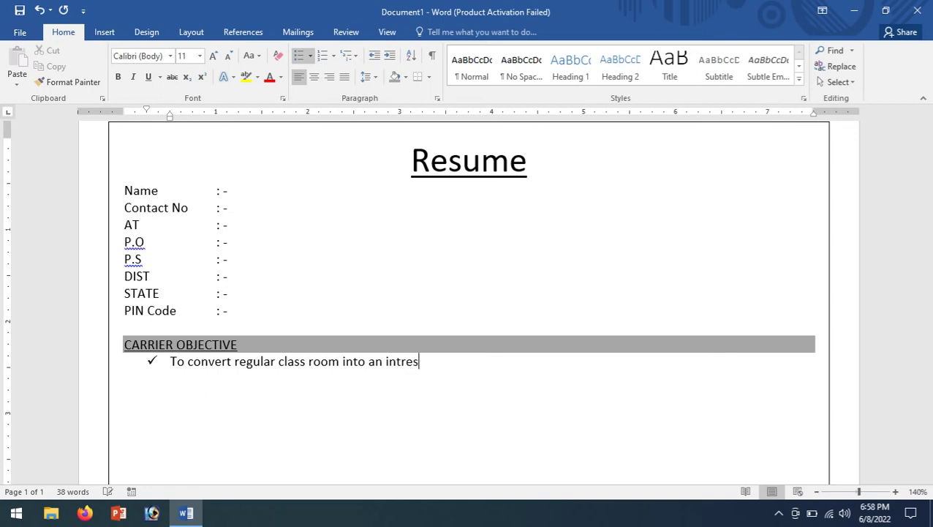
pyautogui.press('BackSpace')
pyautogui.press('BackSpace')
pyautogui.press('BackSpace')
pyautogui.write('eresting')
pyautogui.write(' ed')
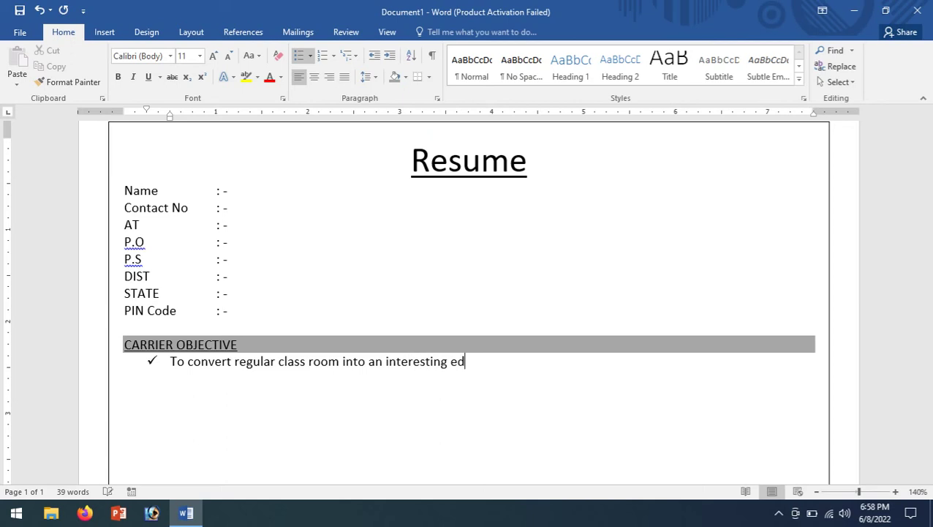
pyautogui.write('ucati')
pyautogui.write('onal')
pyautogui.write(' pro')
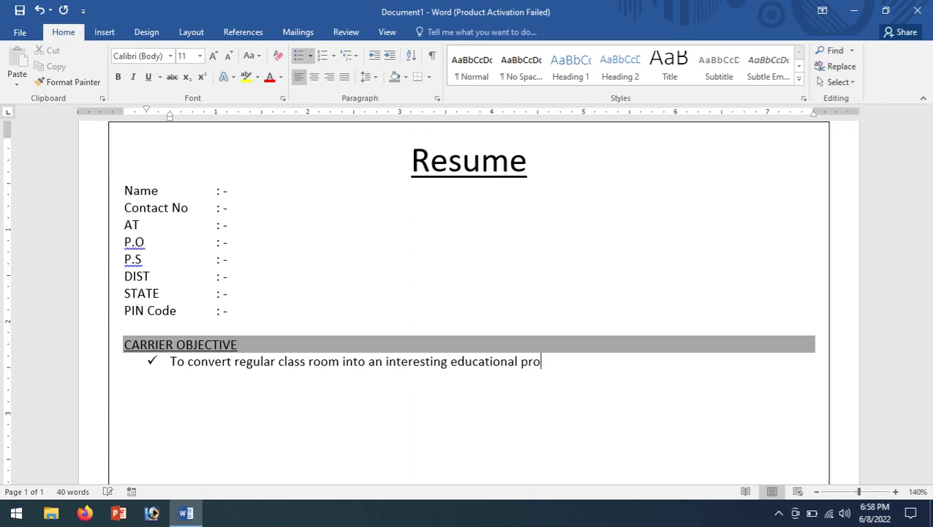
pyautogui.write('gram in or')
pyautogui.write('der to')
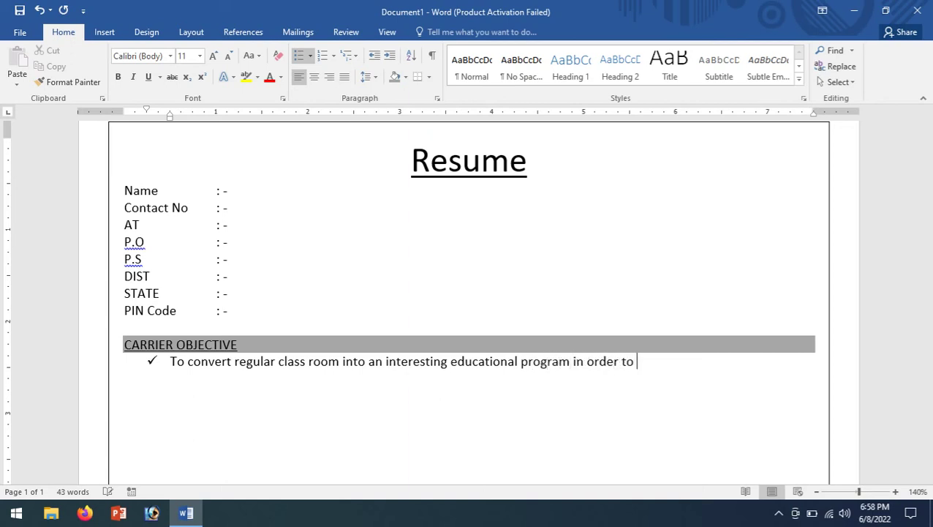
pyautogui.write(' r')
pyautogui.press('BackSpace')
pyautogui.write('nour')
pyautogui.write('ish th')
pyautogui.write('eir')
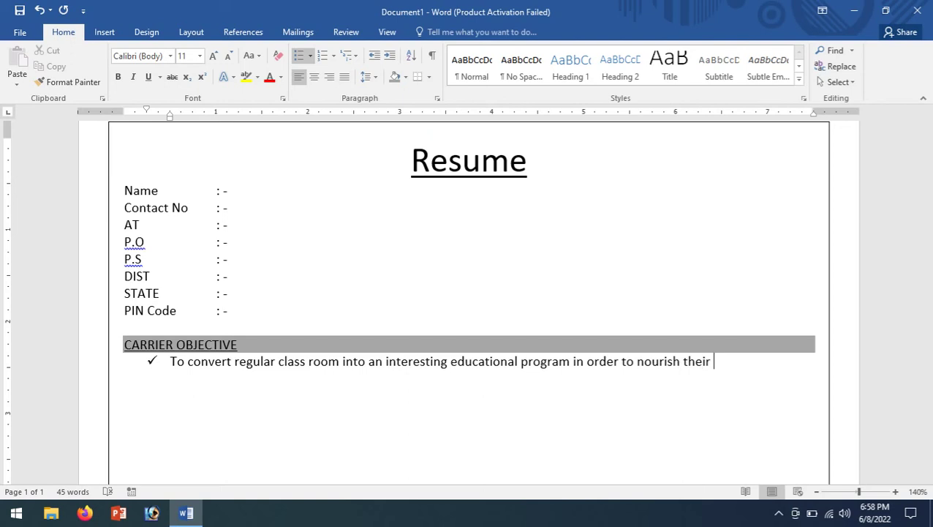
pyautogui.write('mide ')
pyautogui.write(' an')
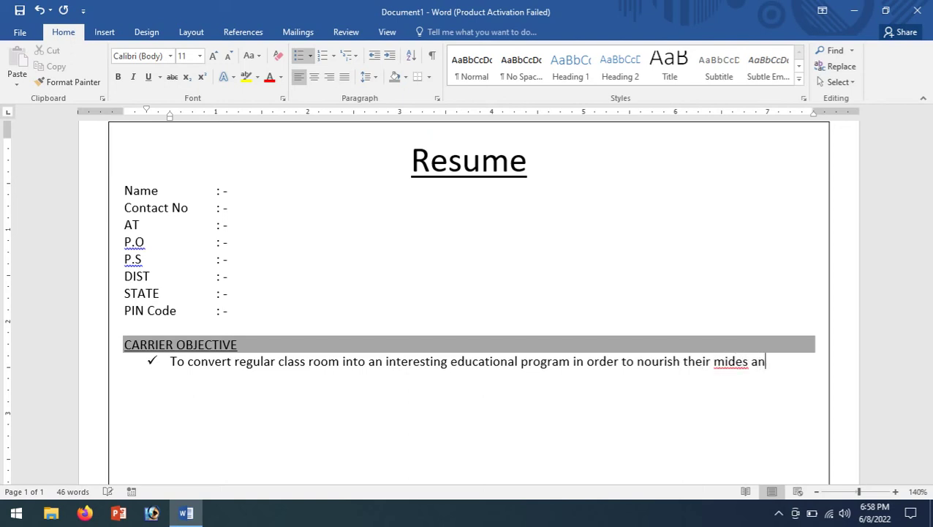
pyautogui.write('d boot')
pyautogui.press('BackSpace')
pyautogui.write('st')
# Step: Correct the misspelling 'mides' to 'mind'
pyautogui.rightClick(737, 366)
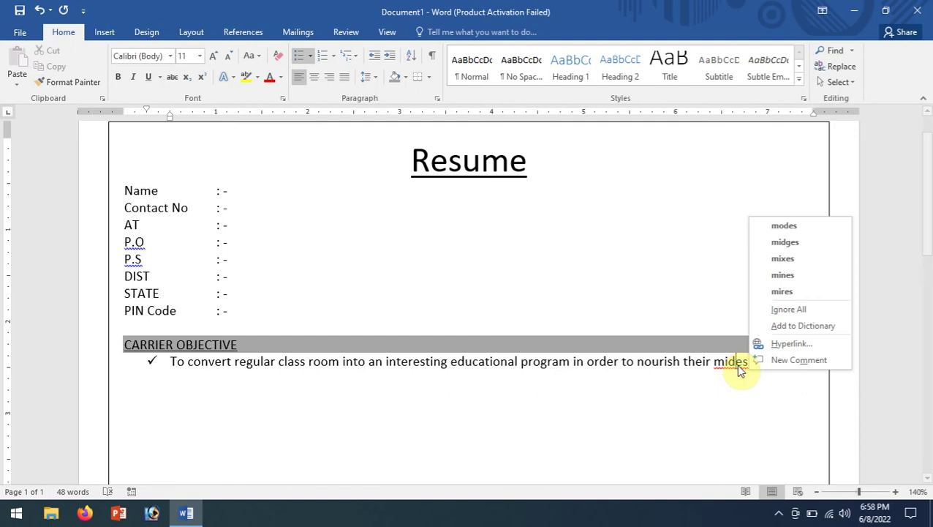
pyautogui.rightClick(727, 375)
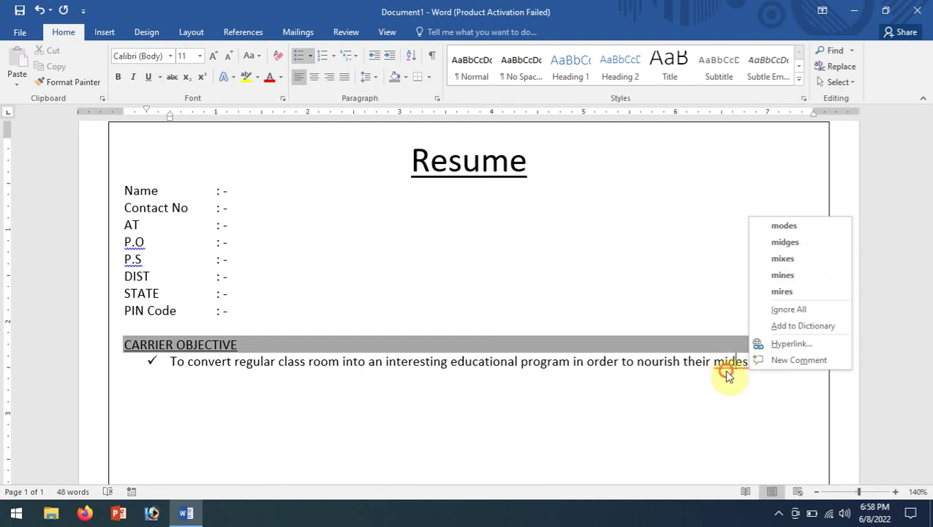
pyautogui.click(726, 374)
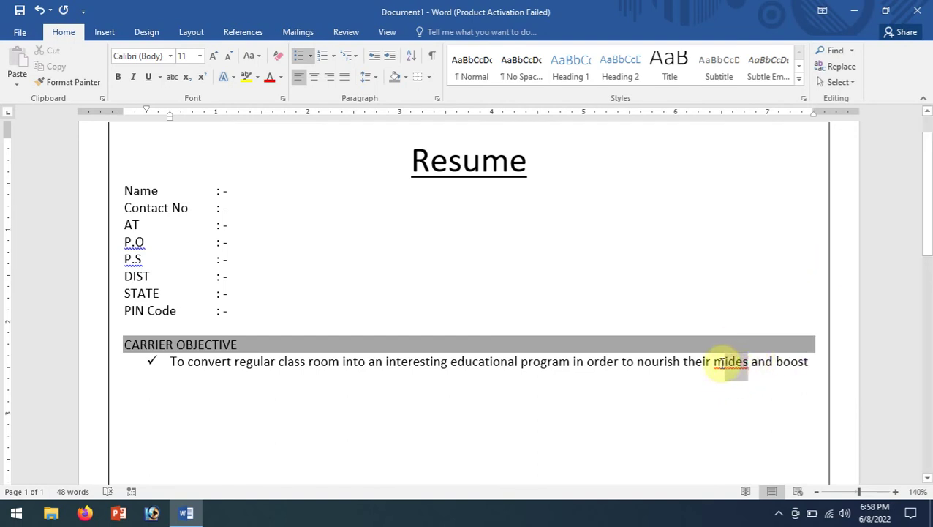
pyautogui.press('Delete')
pyautogui.write('n')
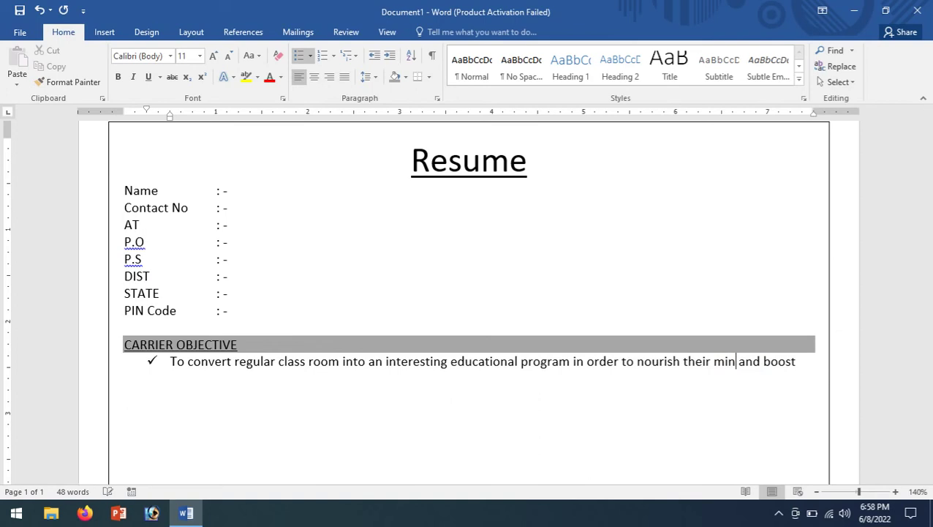
pyautogui.write('d')
pyautogui.click(808, 360)
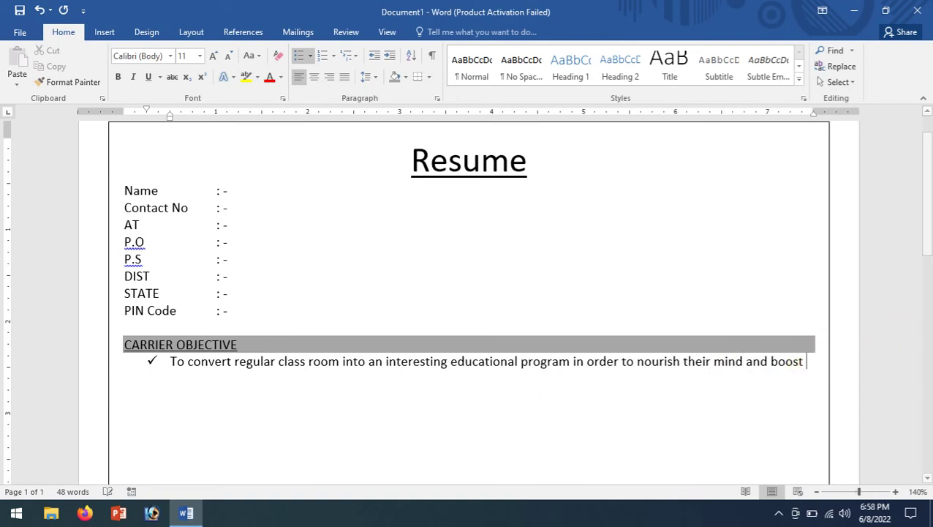
# Step: Finish the objective with '…so that they will benefit for the rest of their life.'
pyautogui.write('he')
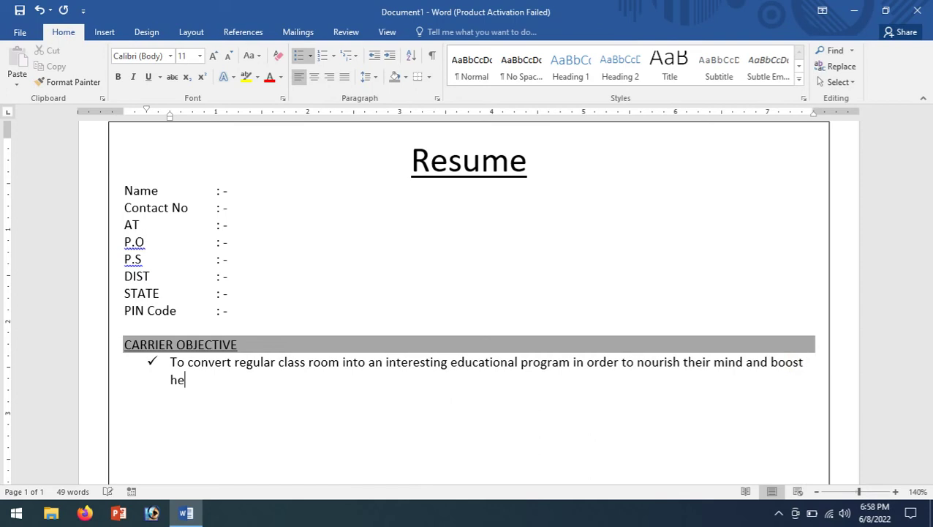
pyautogui.press('BackSpace')
pyautogui.press('BackSpace')
pyautogui.write('the confi')
pyautogui.write('dent o')
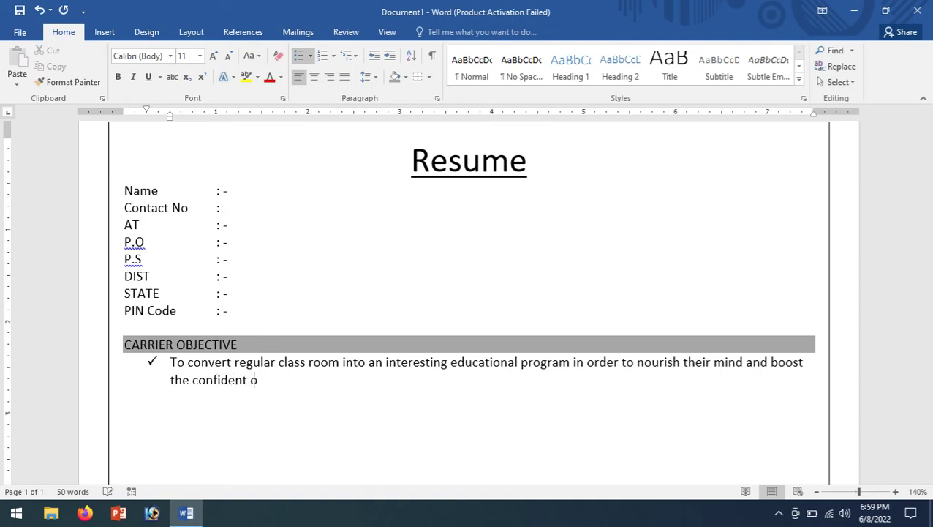
pyautogui.write('f student ')
pyautogui.write('so that thet')
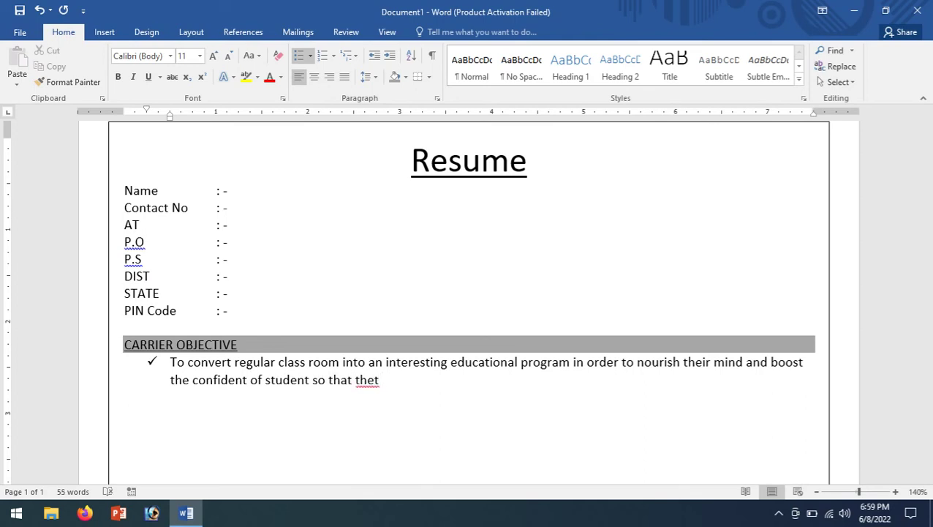
pyautogui.write(' will ben')
pyautogui.write('efit for')
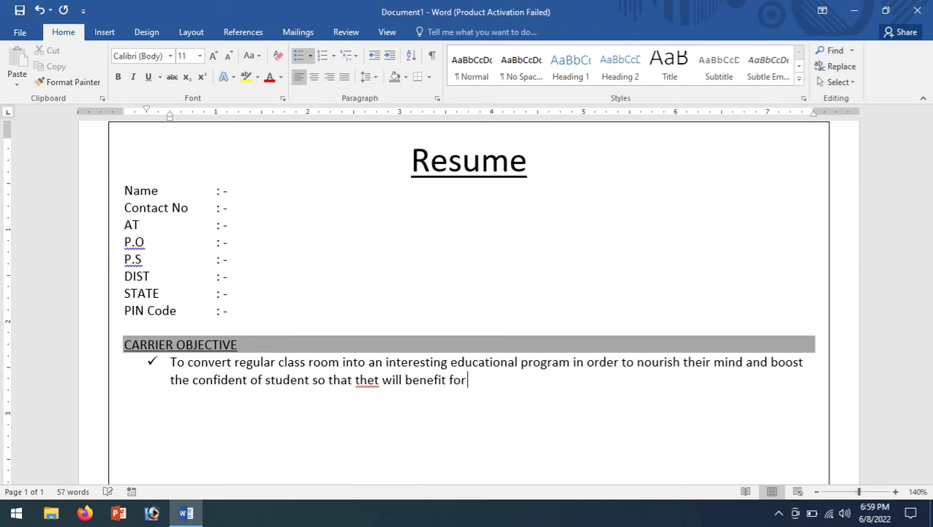
pyautogui.write(' the rest of')
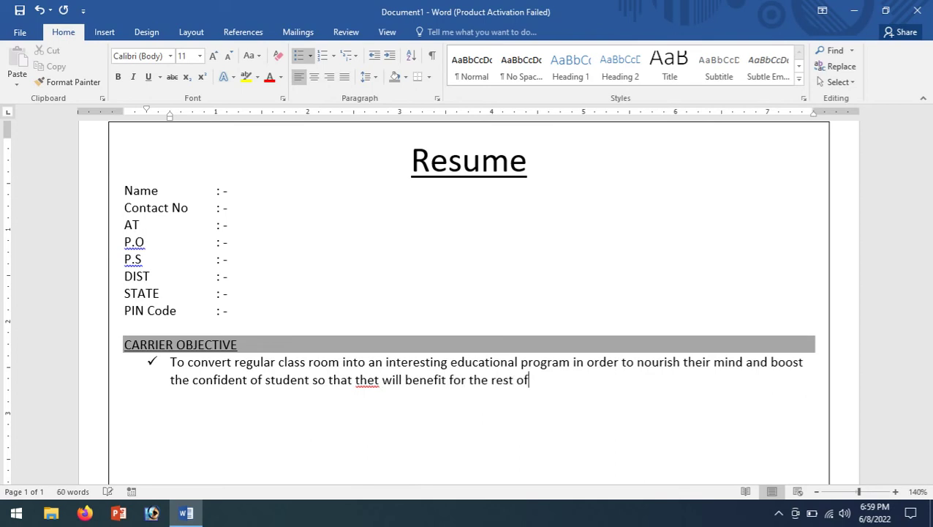
pyautogui.write(' thei')
pyautogui.write('r lif')
pyautogui.write('t.')
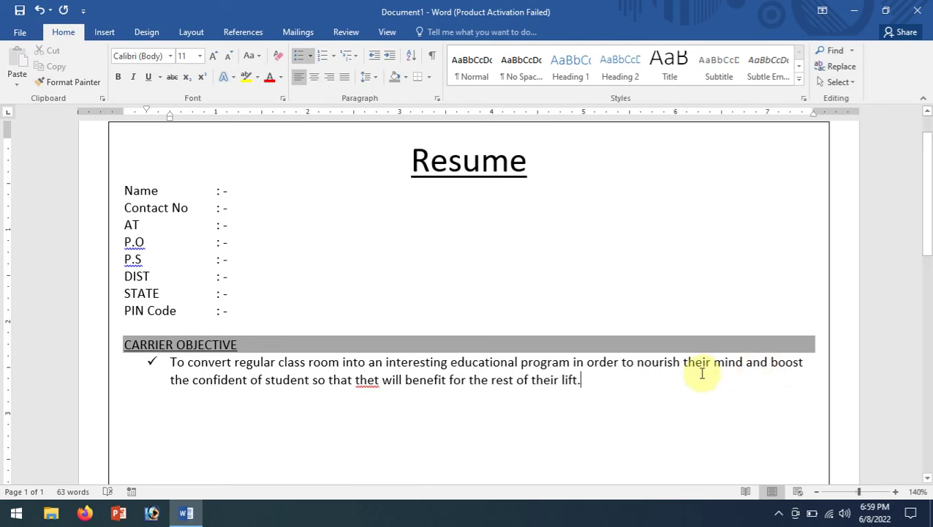
pyautogui.press('BackSpace')
pyautogui.press('BackSpace')
pyautogui.write('e.')
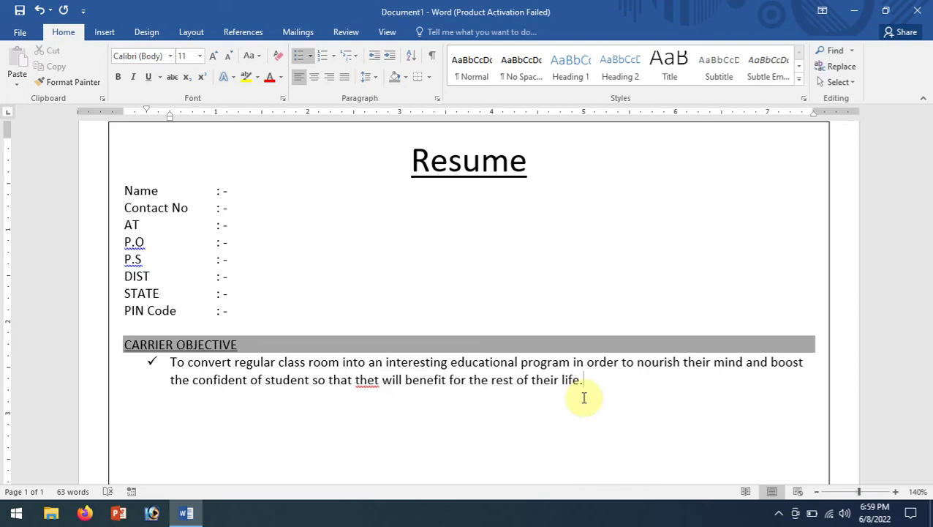
# Step: Replace the misspelled 'thet' with 'they' and end the bulleted list
pyautogui.rightClick(363, 379)
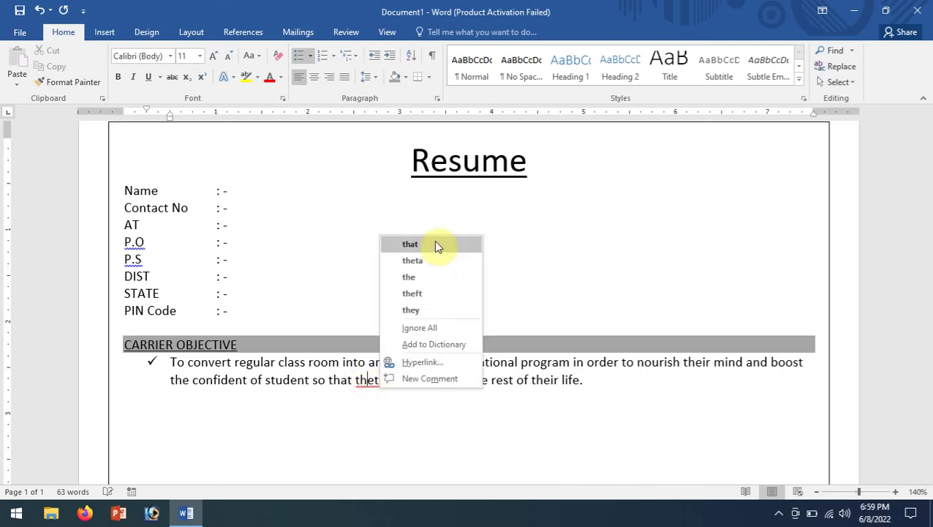
pyautogui.click(434, 310)
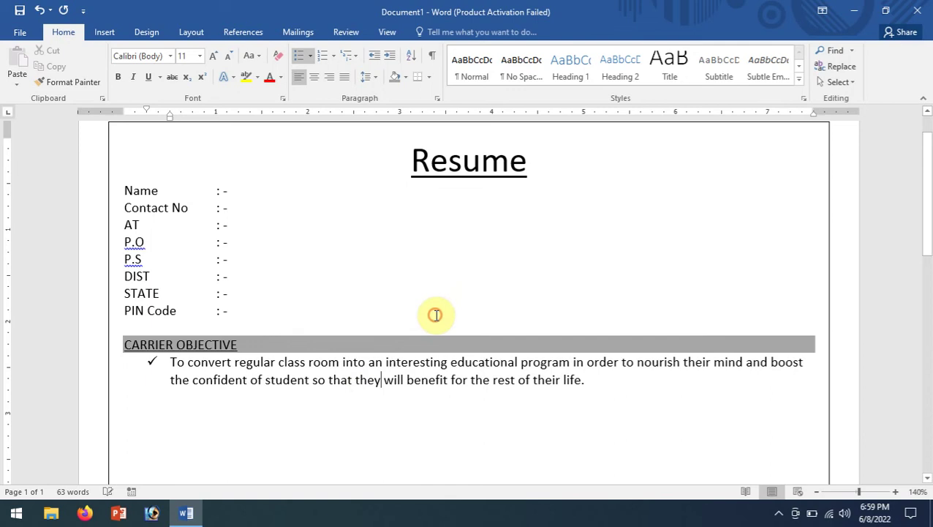
pyautogui.click(595, 377)
pyautogui.press('Return')
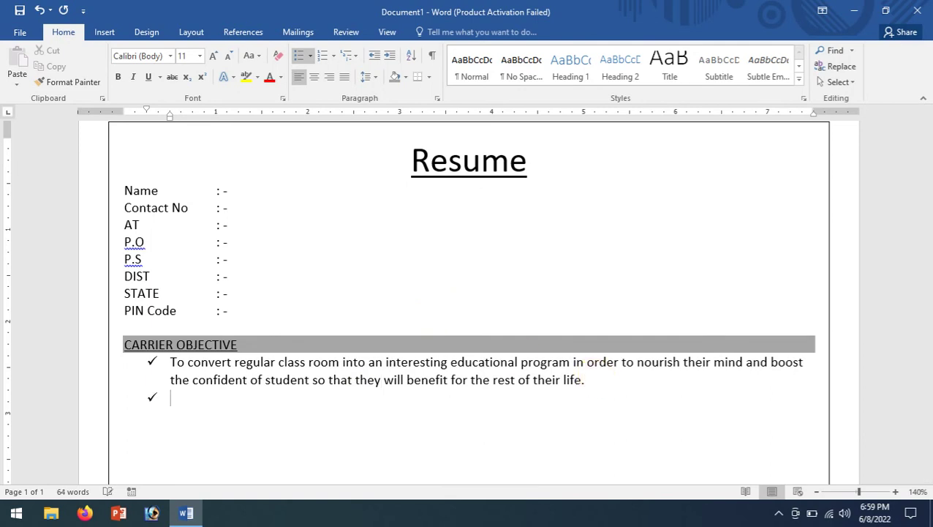
pyautogui.press('Return')
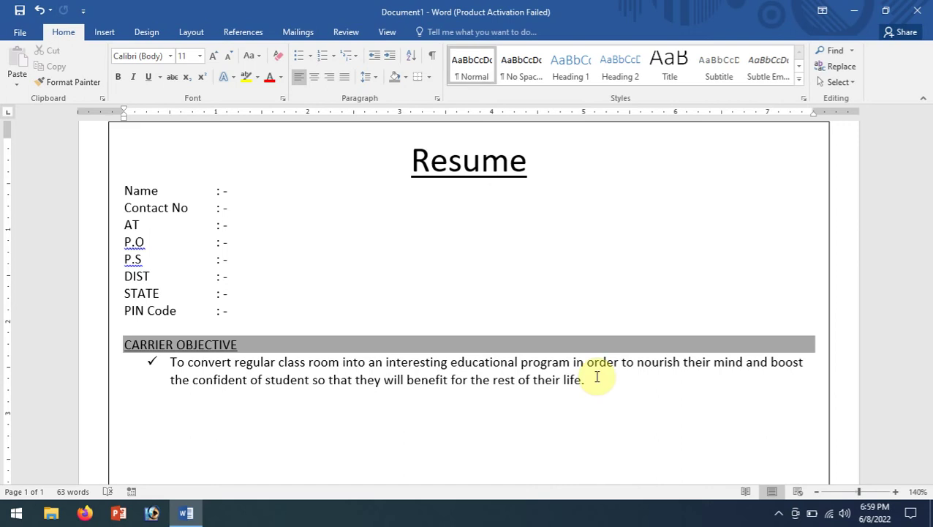
# Step: Type ACADEMIC QUALIFICATION and Format Painter CARRIER OBJECTIVE's grey shading and underline onto it
pyautogui.write('AC')
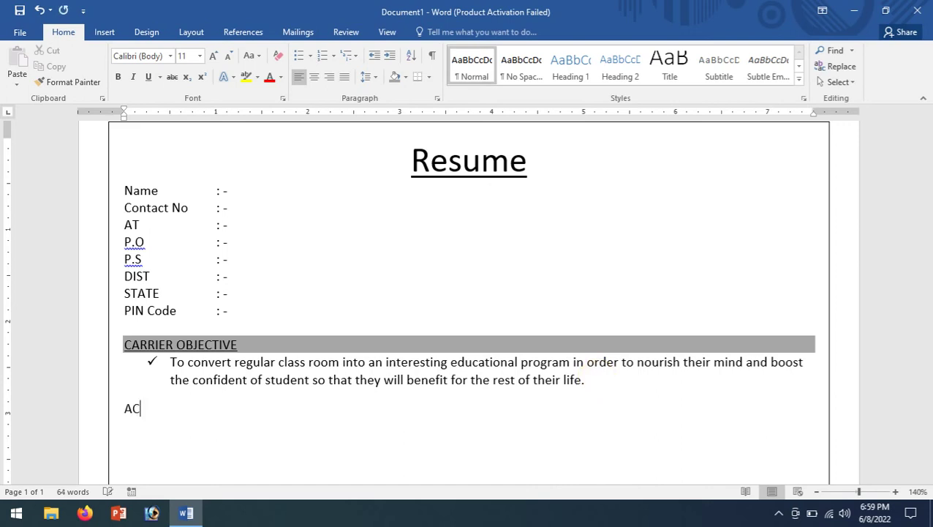
pyautogui.write('ADEMIC Q')
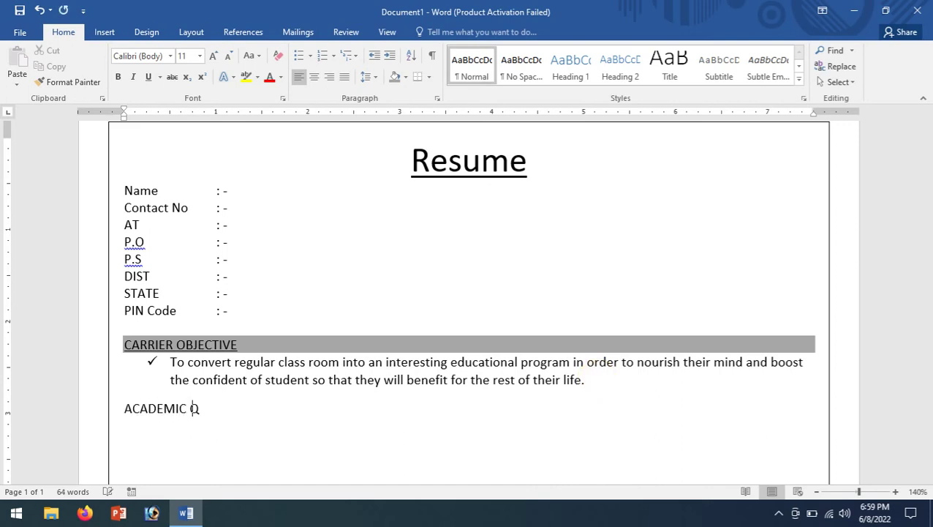
pyautogui.write('UALIFI')
pyautogui.write('CATION')
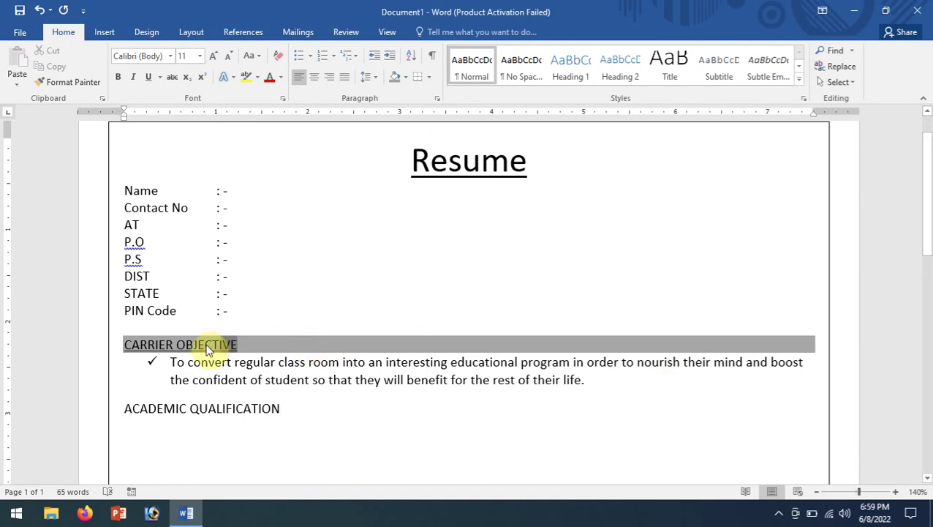
pyautogui.tripleClick(154, 347)
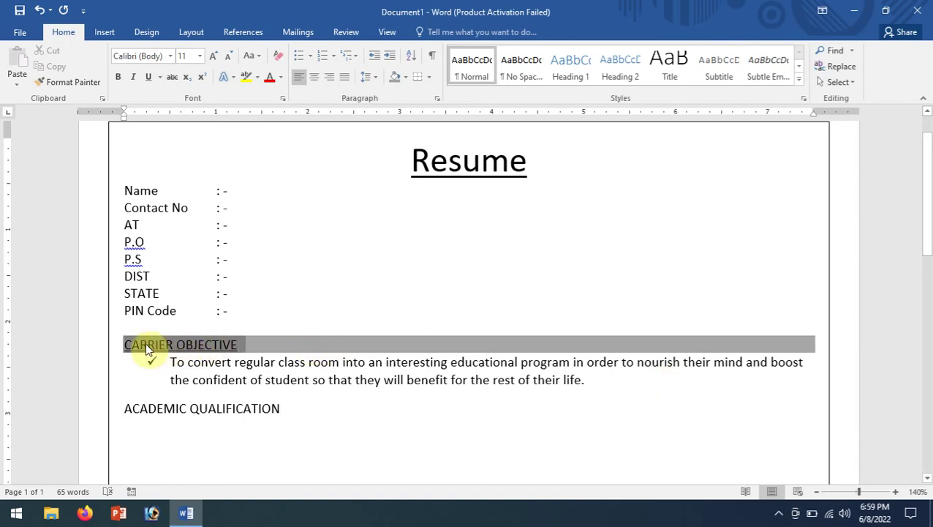
pyautogui.click(73, 83)
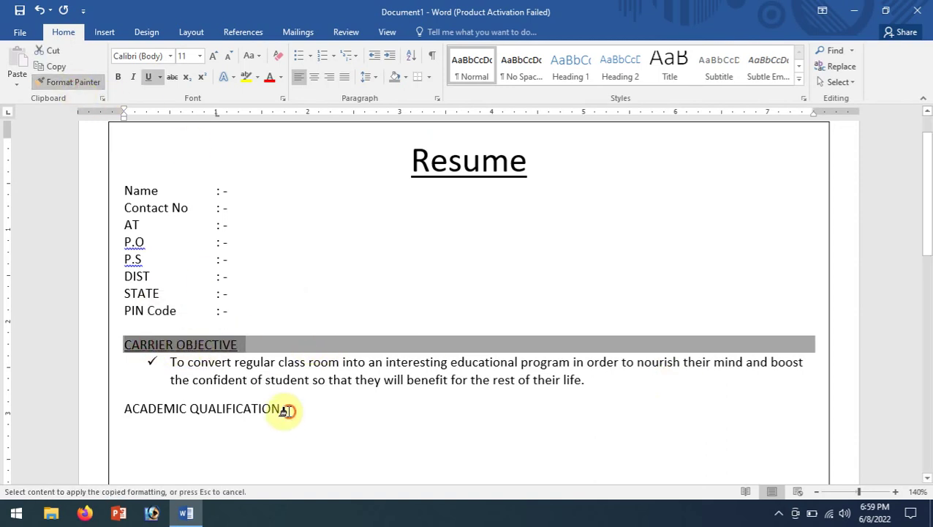
pyautogui.moveTo(286, 410); pyautogui.dragTo(125, 408)
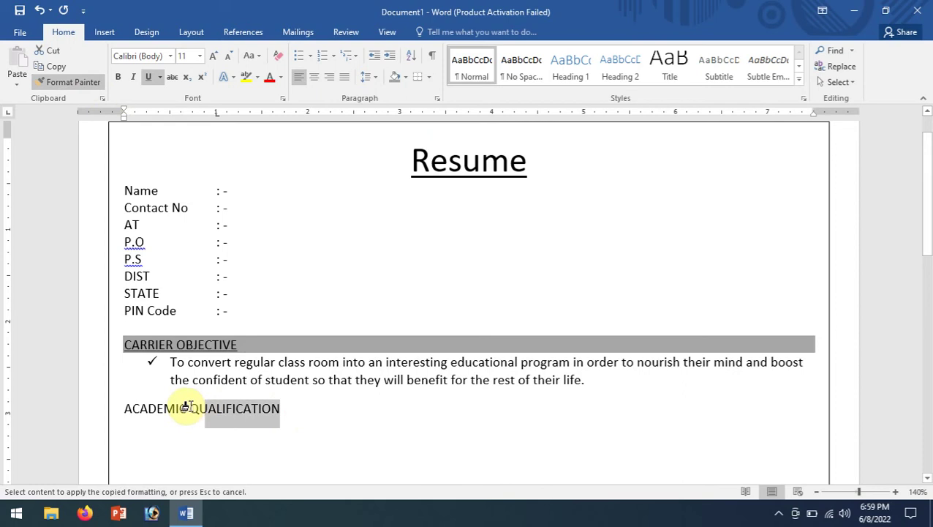
pyautogui.click(144, 429)
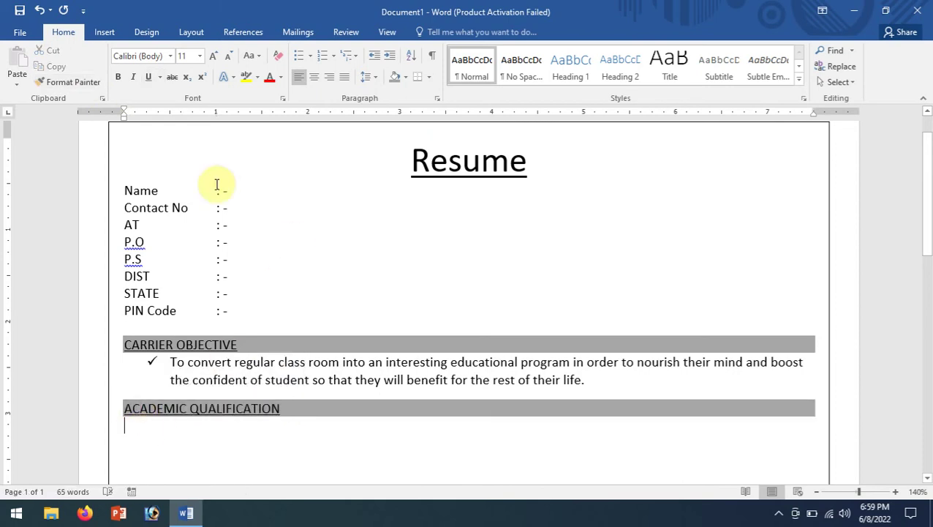
# Step: Insert a five-column, one-row table under ACADEMIC QUALIFICATION
pyautogui.click(111, 33)
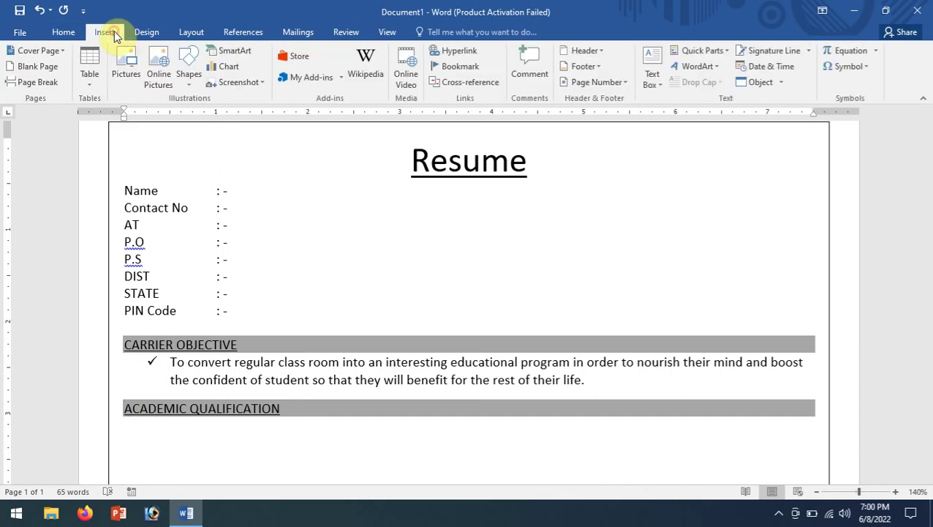
pyautogui.click(98, 84)
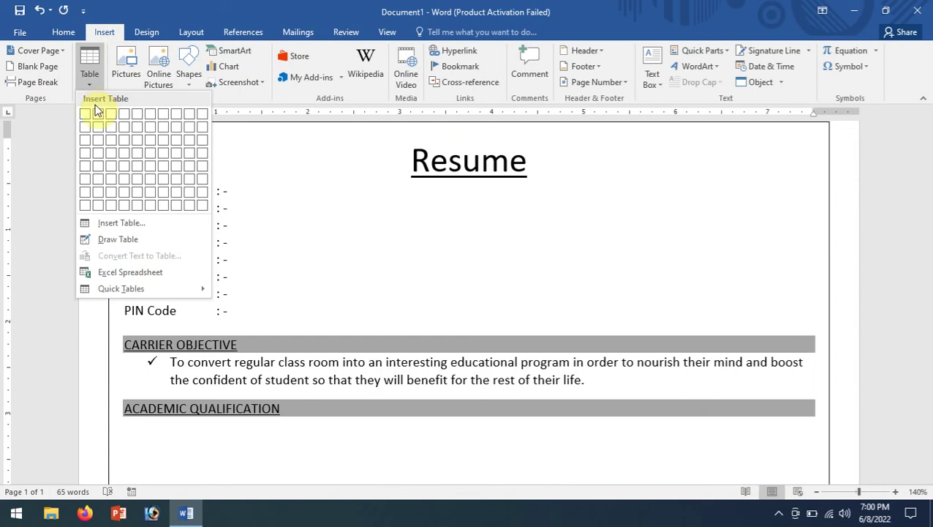
pyautogui.click(146, 117)
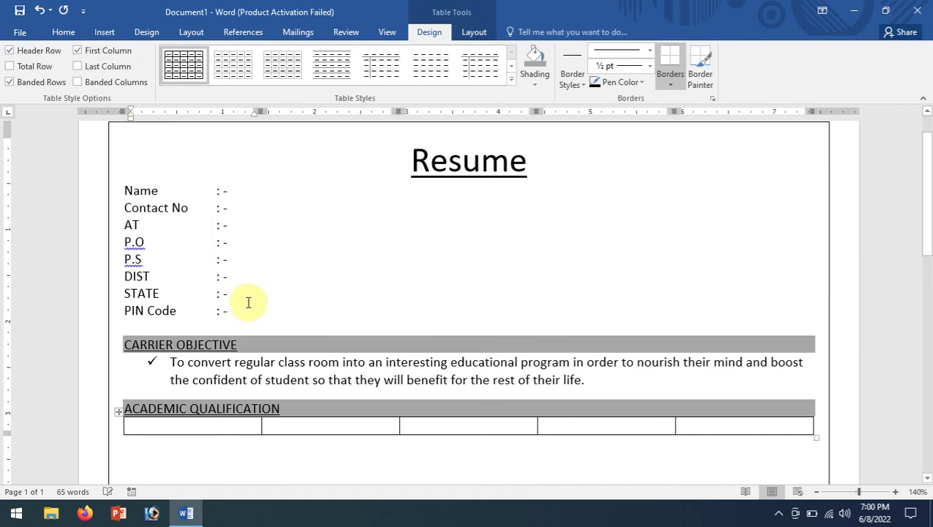
# Step: Add space after the ACADEMIC QUALIFICATION and CARRIER OBJECTIVE headings
pyautogui.click(336, 410)
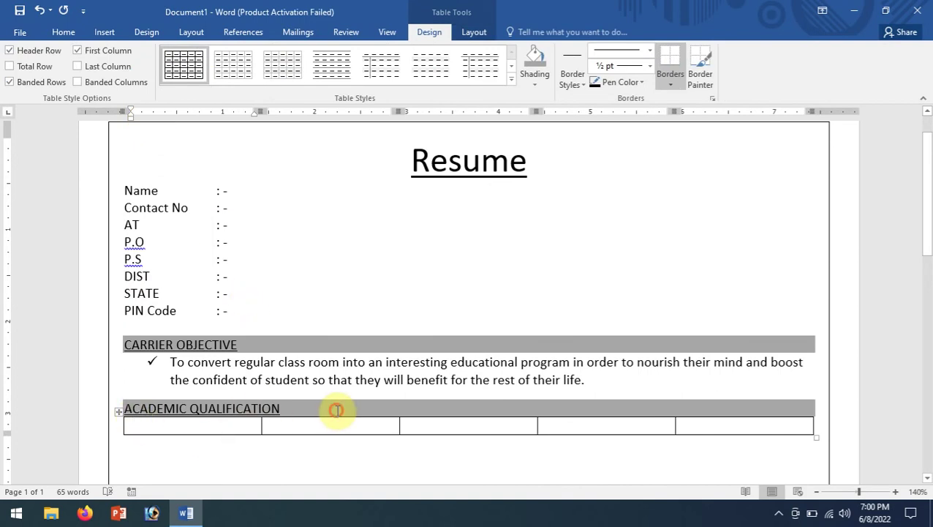
pyautogui.click(375, 82)
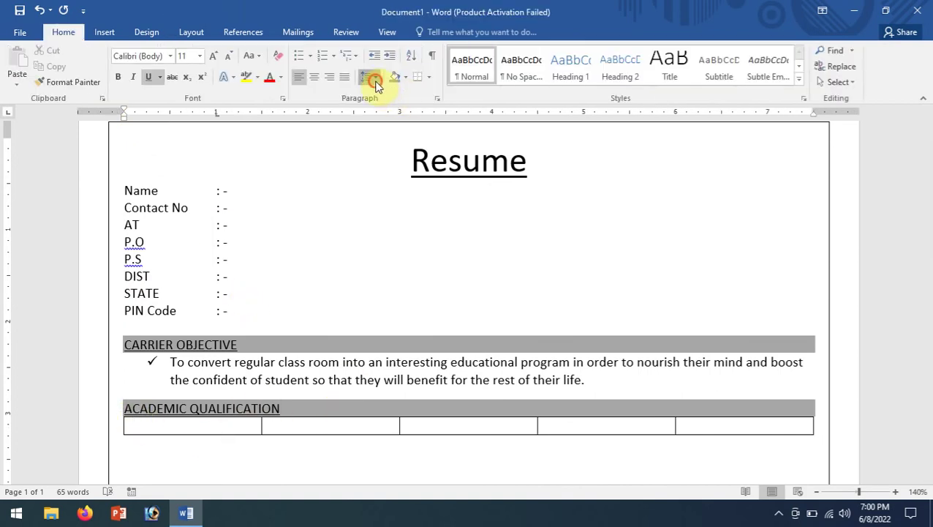
pyautogui.click(394, 229)
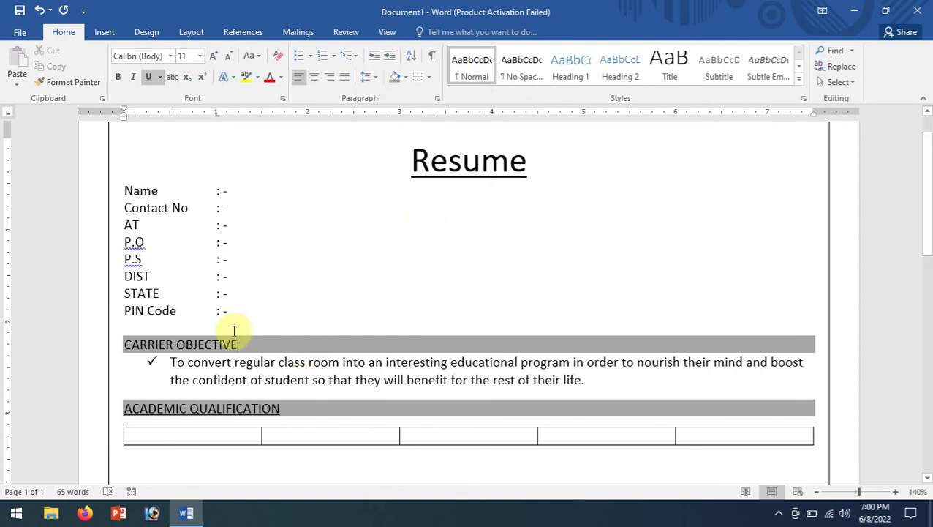
pyautogui.click(370, 82)
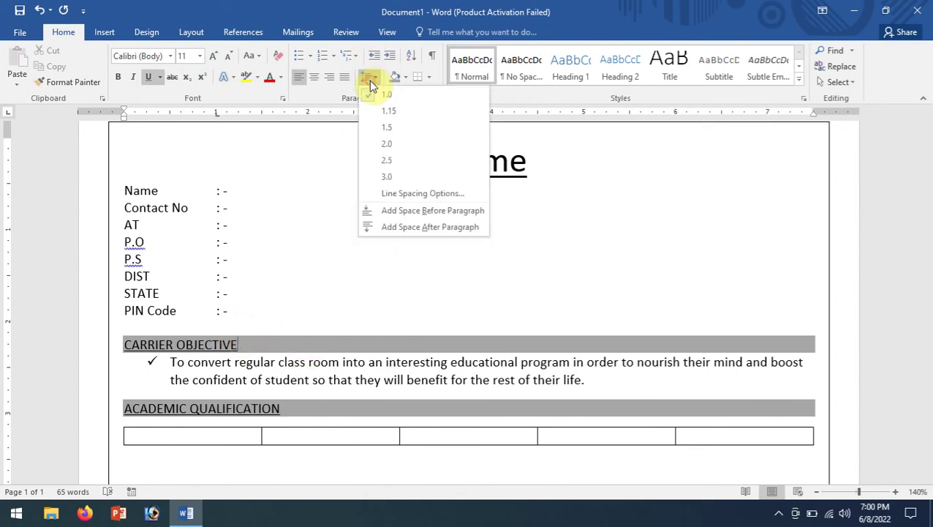
pyautogui.click(391, 226)
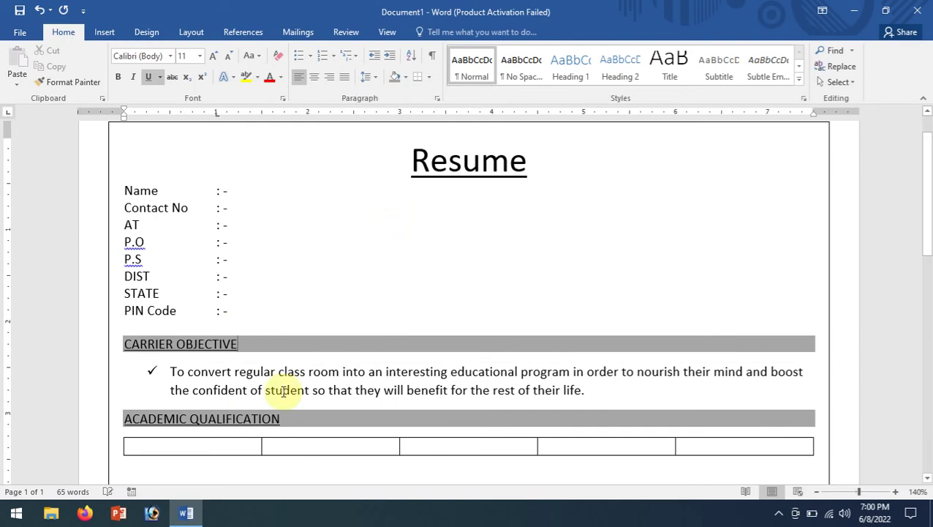
# Step: Fill the header row with Examination, Board, Year of Passing, Percentage and Division
pyautogui.click(194, 446)
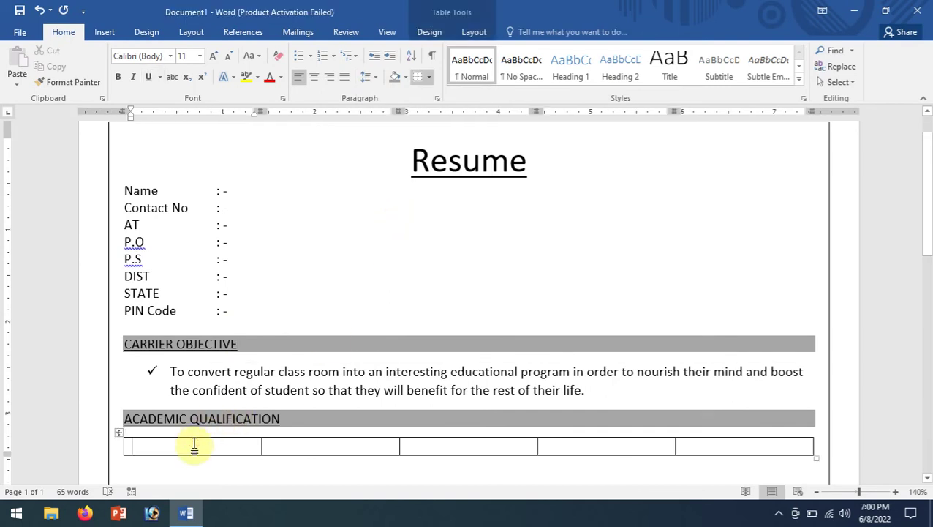
pyautogui.write('E')
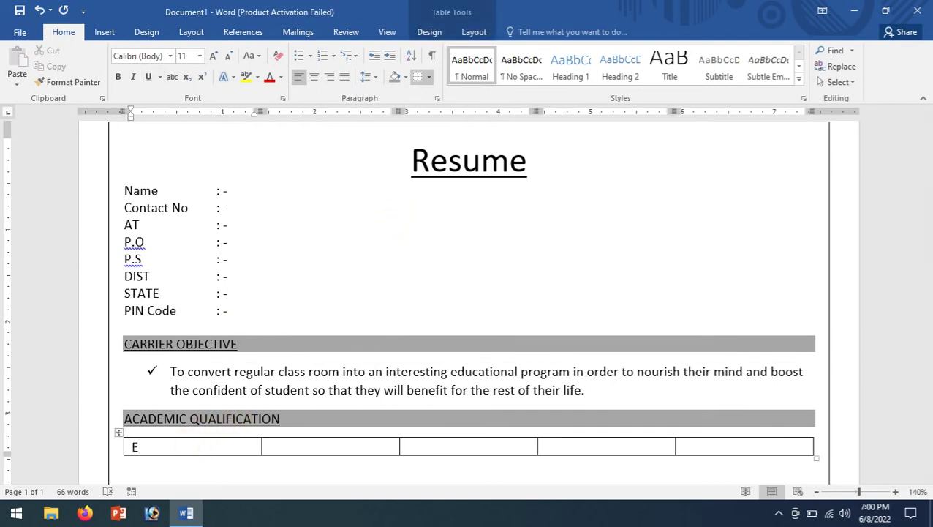
pyautogui.write('xam')
pyautogui.write('ination')
pyautogui.press('Tab')
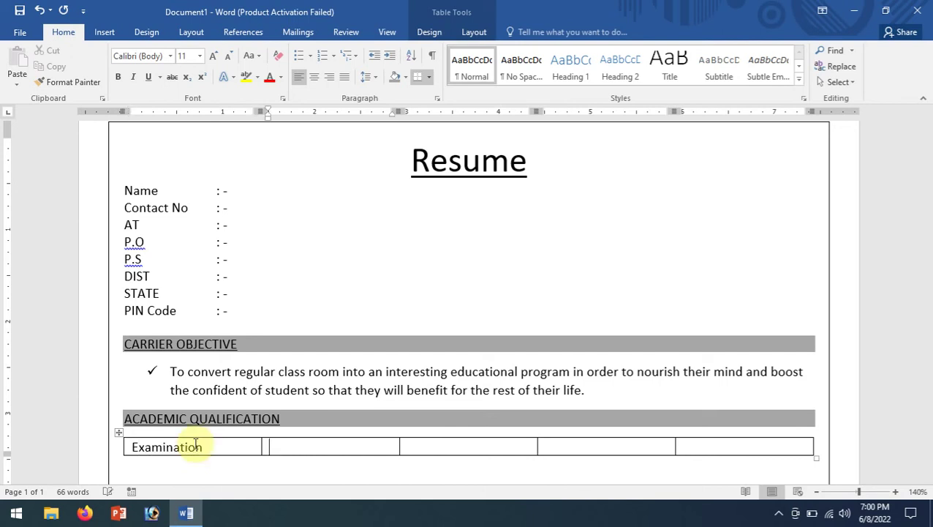
pyautogui.write('B')
pyautogui.write('oard')
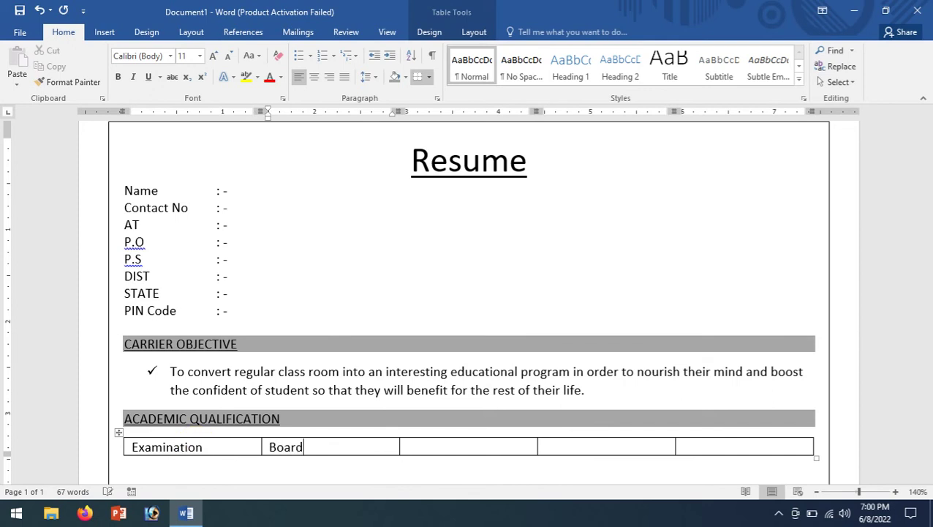
pyautogui.press('Tab')
pyautogui.write('ea')
pyautogui.write('r of P')
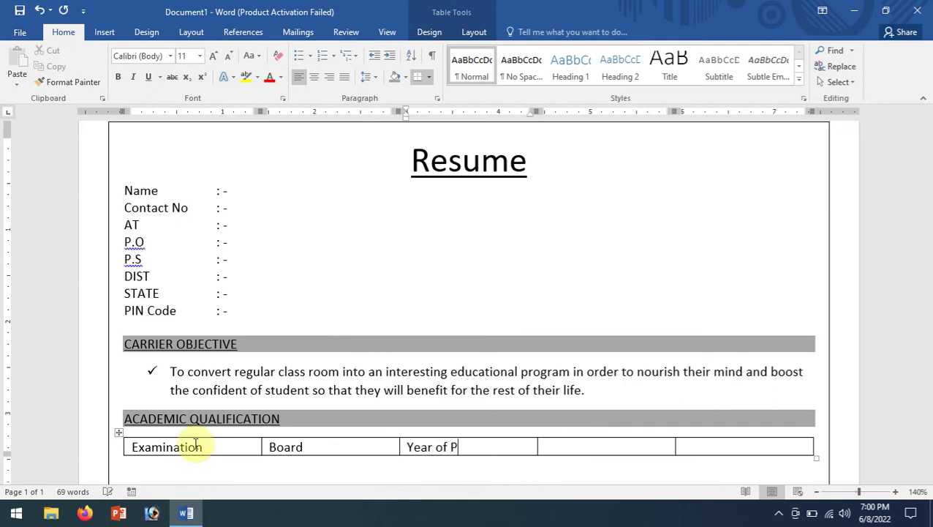
pyautogui.write('assing')
pyautogui.press('Tab')
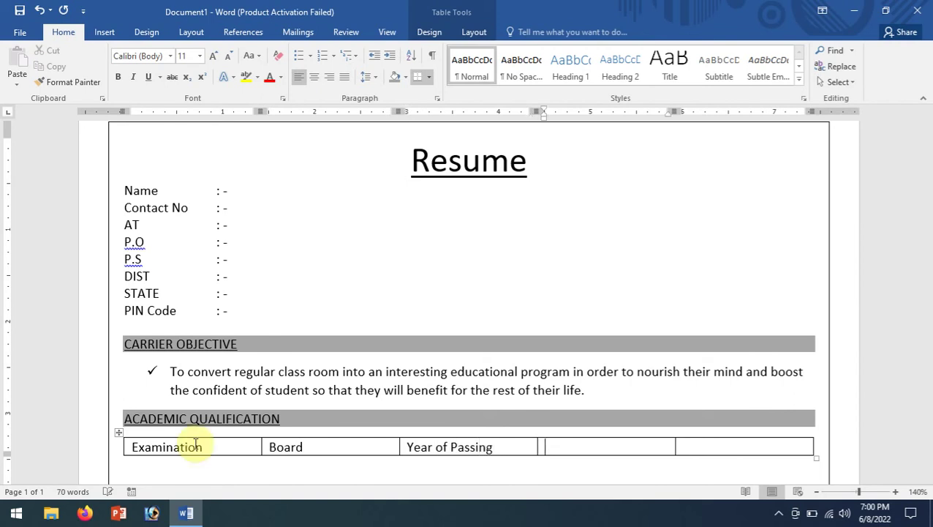
pyautogui.write('Per')
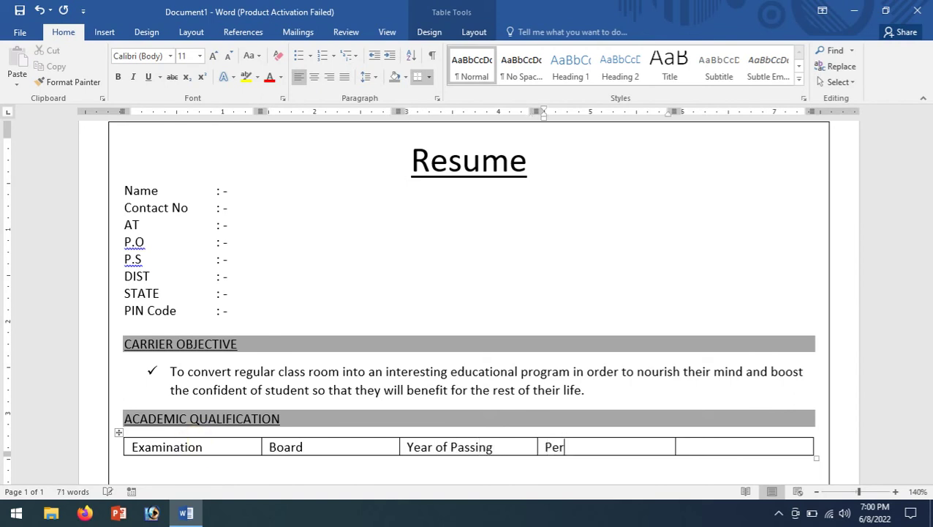
pyautogui.write('centage')
pyautogui.press('Tab')
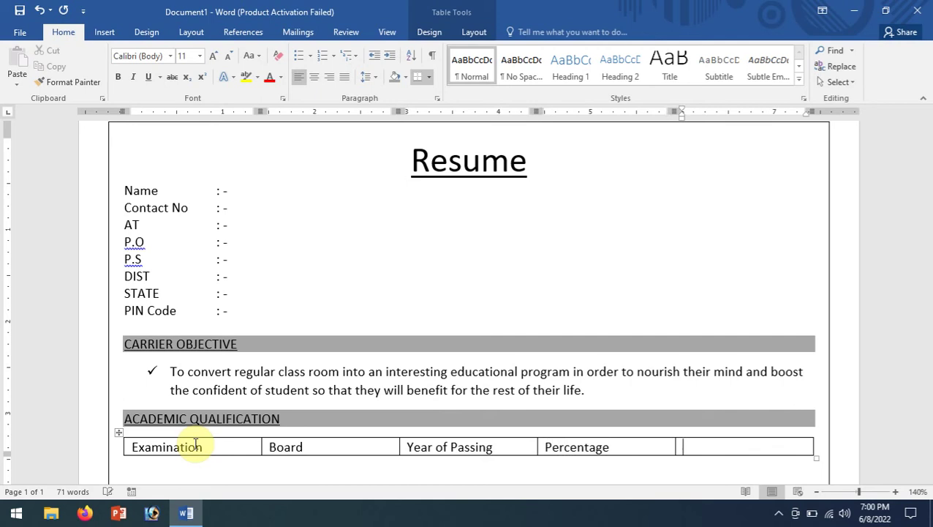
pyautogui.write('D')
pyautogui.write('ivision')
# Step: Add a Matric row below the headers and create another empty row
pyautogui.press('Tab')
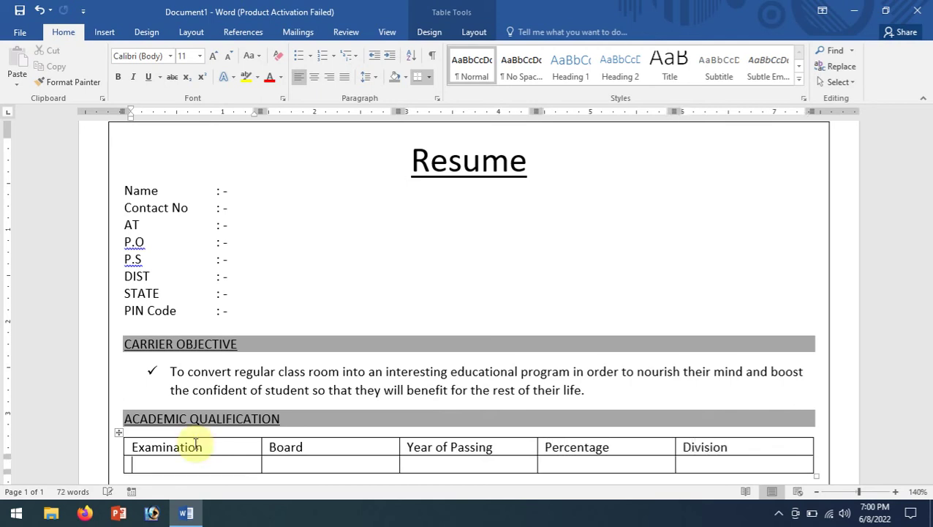
pyautogui.write('Mat')
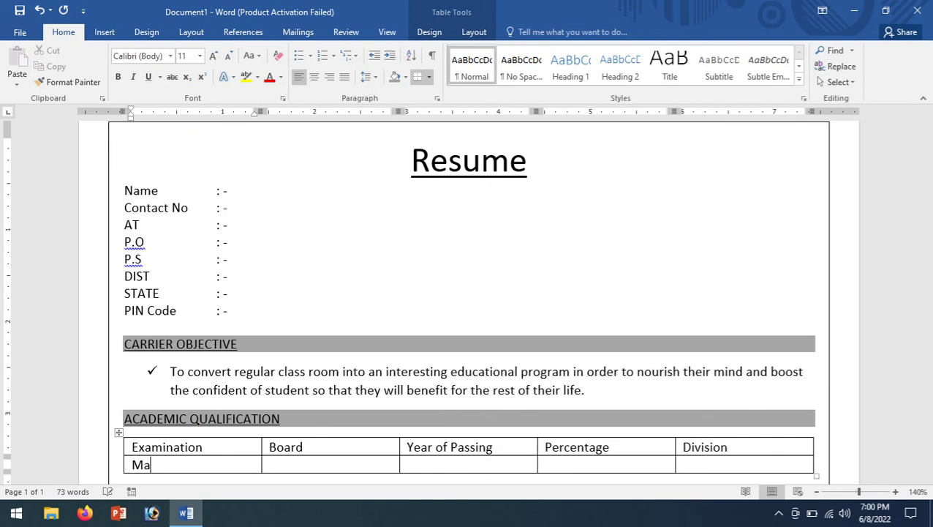
pyautogui.write('ric')
pyautogui.press('Tab')
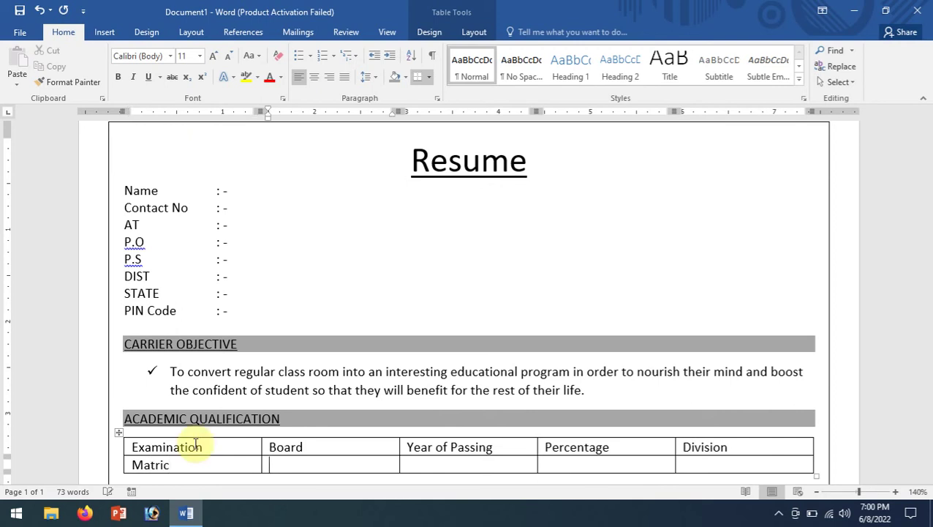
pyautogui.press('Tab')
pyautogui.press('Tab')
pyautogui.press('Tab')
pyautogui.press('Tab')
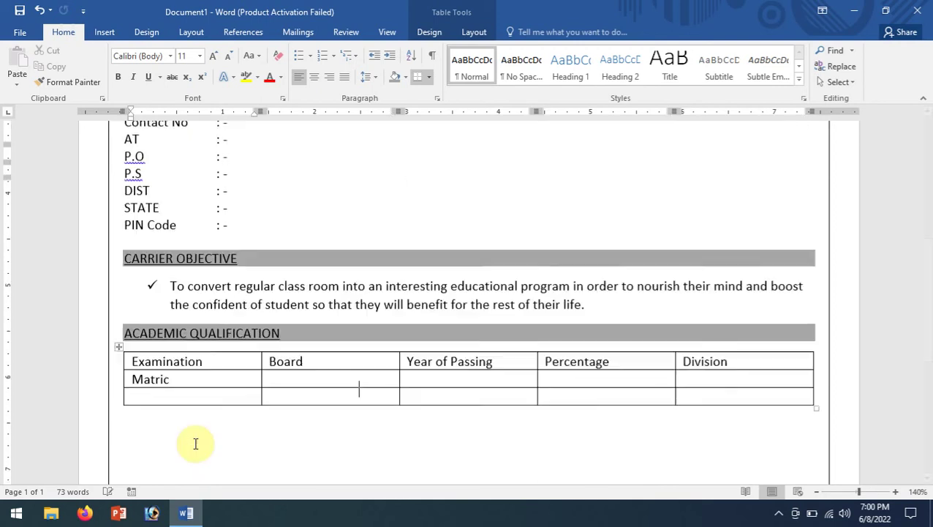
# Step: Enter Intermediate in the Examination column, correcting its spelling
pyautogui.scroll(-7, 195, 444)
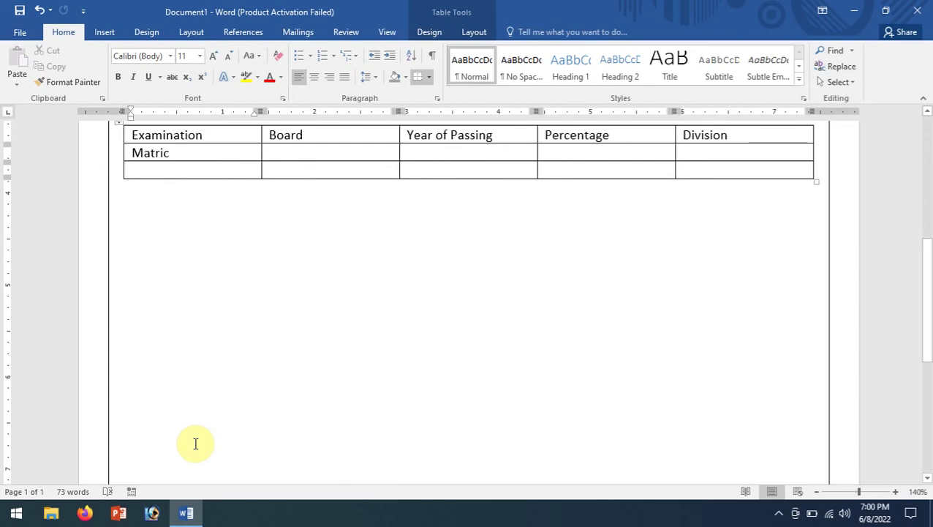
pyautogui.write('I')
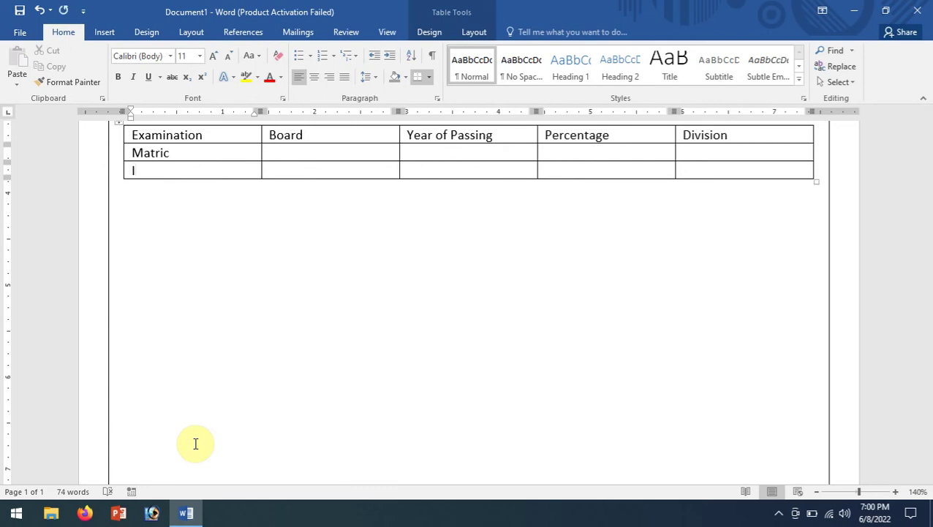
pyautogui.write('ter')
pyautogui.write('m')
pyautogui.write('ediat')
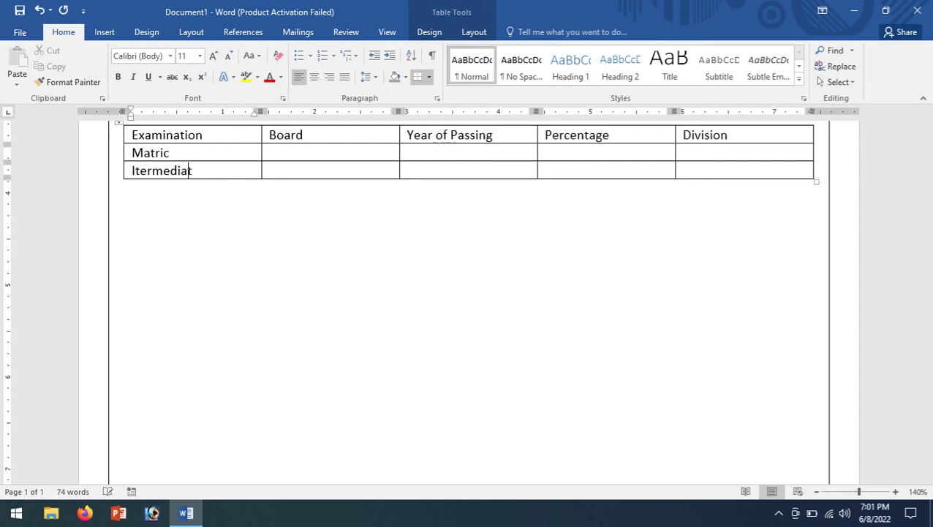
pyautogui.write('e')
pyautogui.press('Tab')
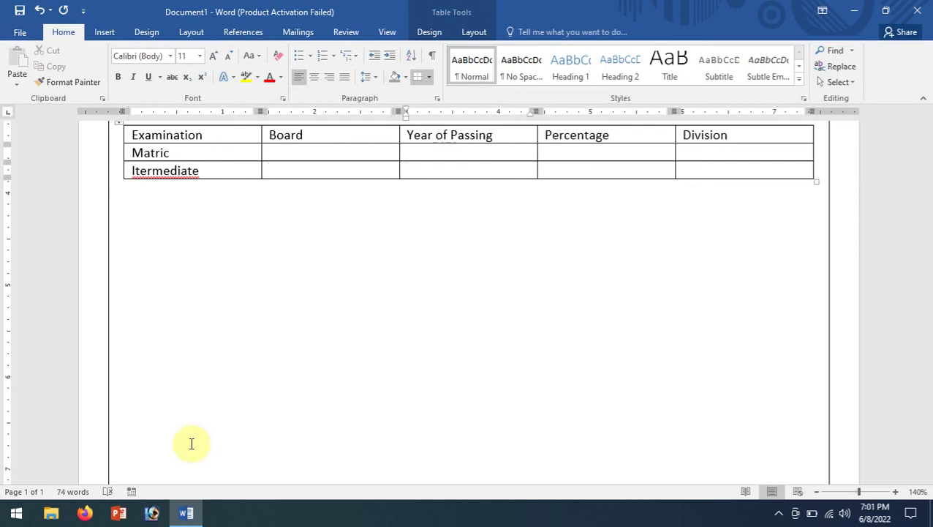
pyautogui.rightClick(176, 174)
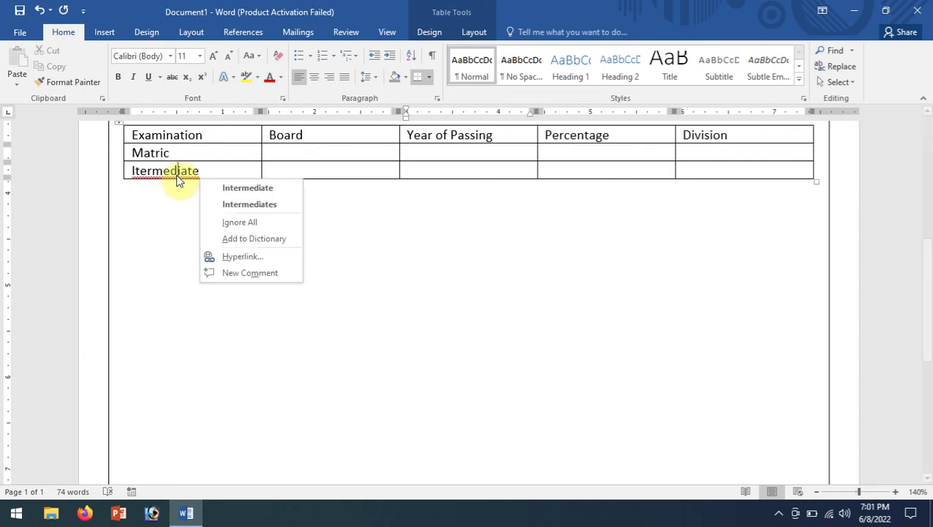
pyautogui.click(219, 189)
pyautogui.click(296, 174)
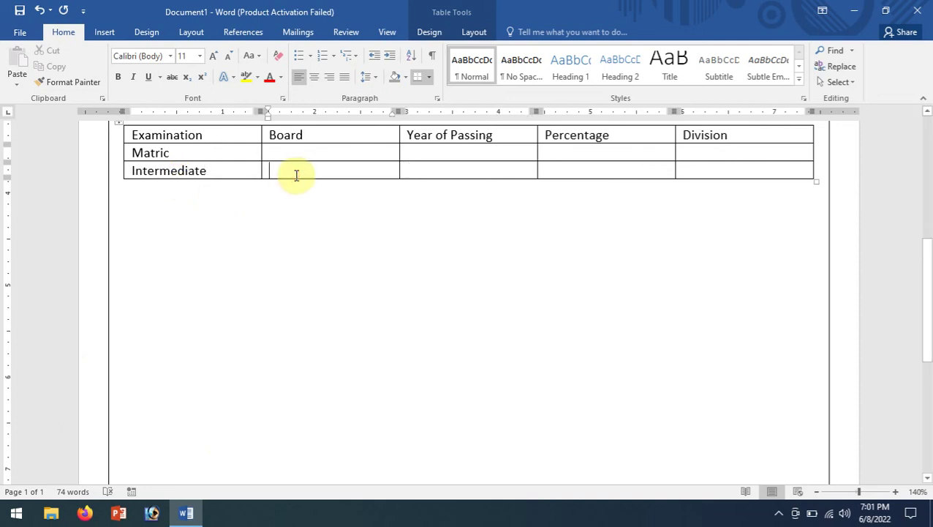
# Step: Add B.A and B.Ed rows below Intermediate, then move below the table
pyautogui.press('Tab')
pyautogui.press('Tab')
pyautogui.press('Tab')
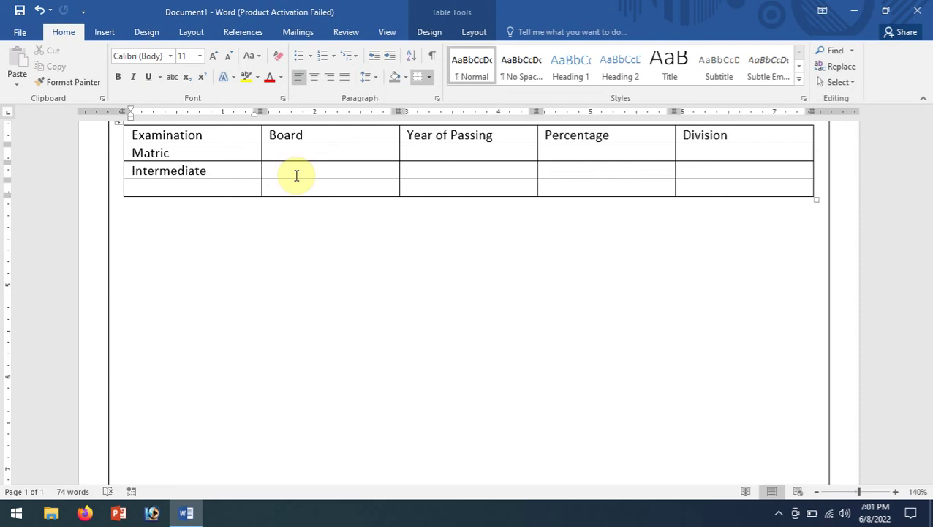
pyautogui.write('B')
pyautogui.write('.A')
pyautogui.press('Tab')
pyautogui.press('Tab')
pyautogui.press('Tab')
pyautogui.press('Tab')
pyautogui.press('Tab')
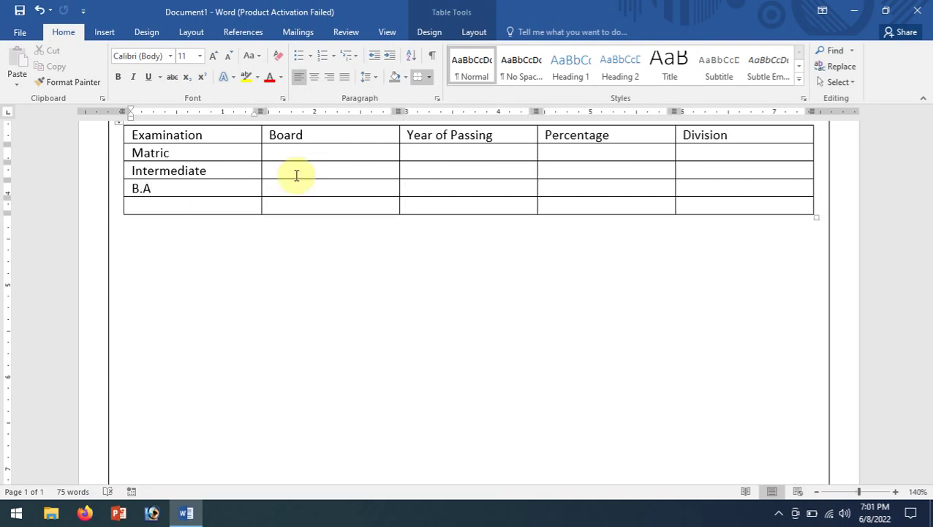
pyautogui.write('B.')
pyautogui.write('Ed')
pyautogui.press('Tab')
pyautogui.press('Tab')
pyautogui.press('Tab')
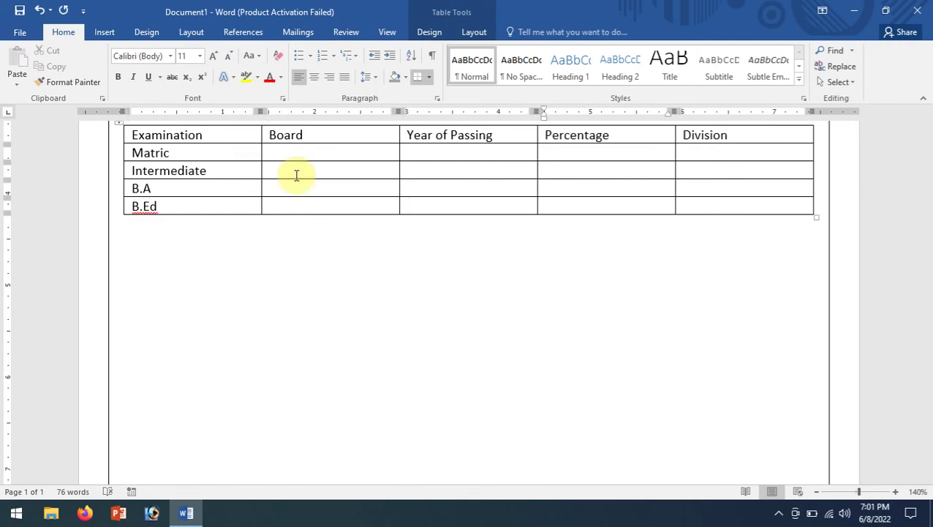
pyautogui.rightClick(128, 240)
pyautogui.click(128, 240)
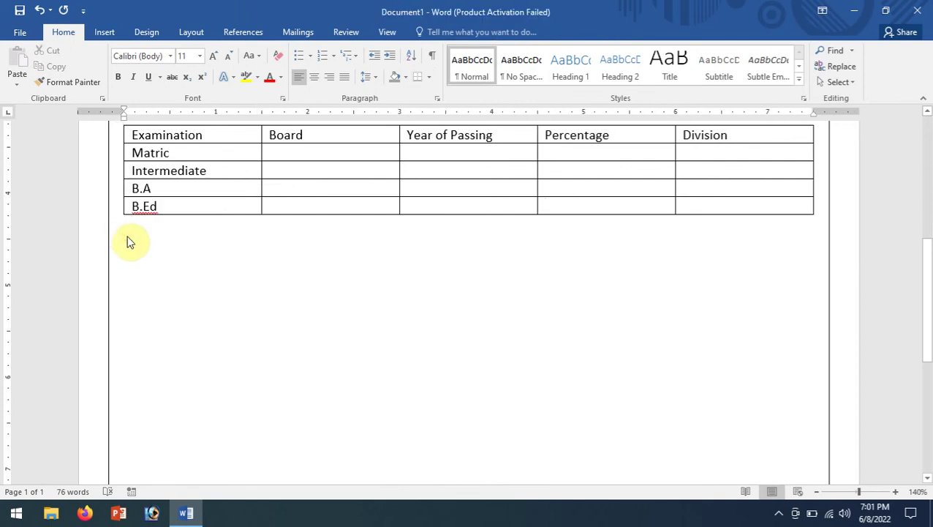
# Step: Type Extra Qualification below the table and copy the heading underline onto it
pyautogui.press('Return')
pyautogui.write('E')
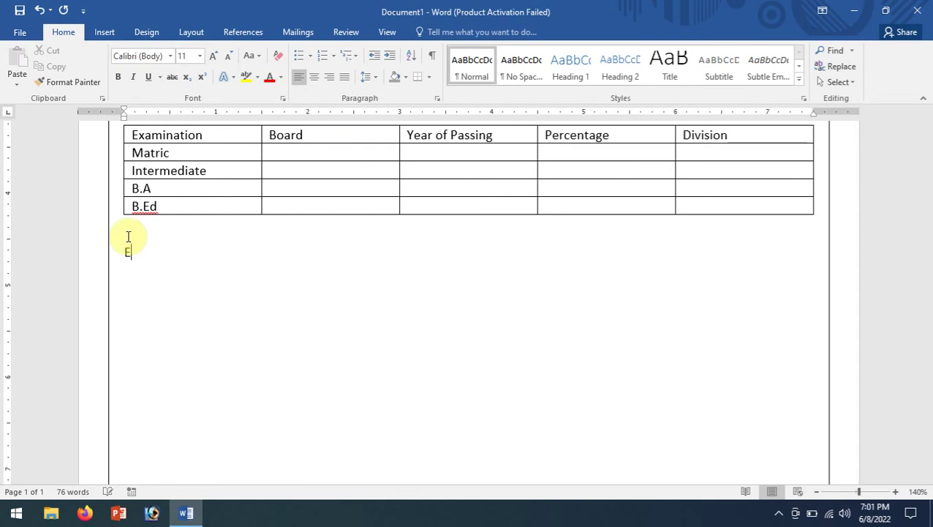
pyautogui.write('xtra ')
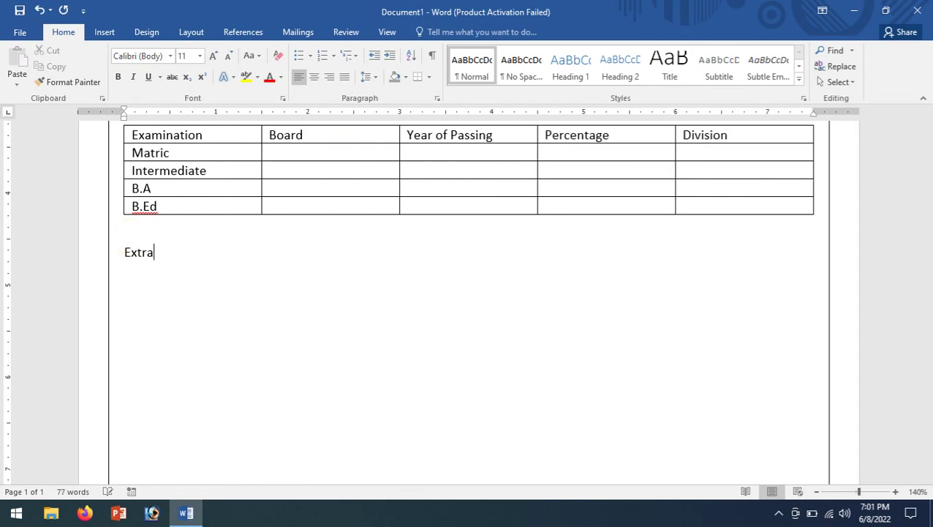
pyautogui.write('Qu')
pyautogui.write('alification')
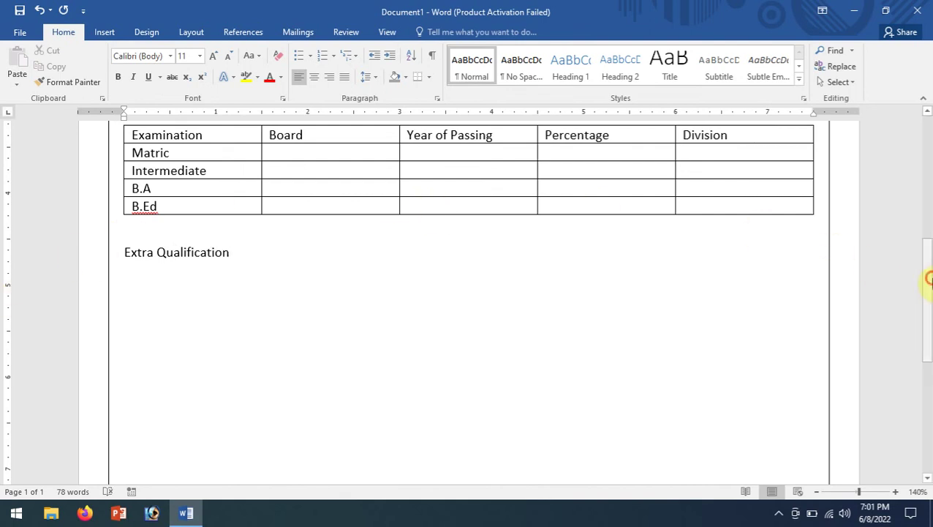
pyautogui.moveTo(929, 278); pyautogui.dragTo(926, 228)
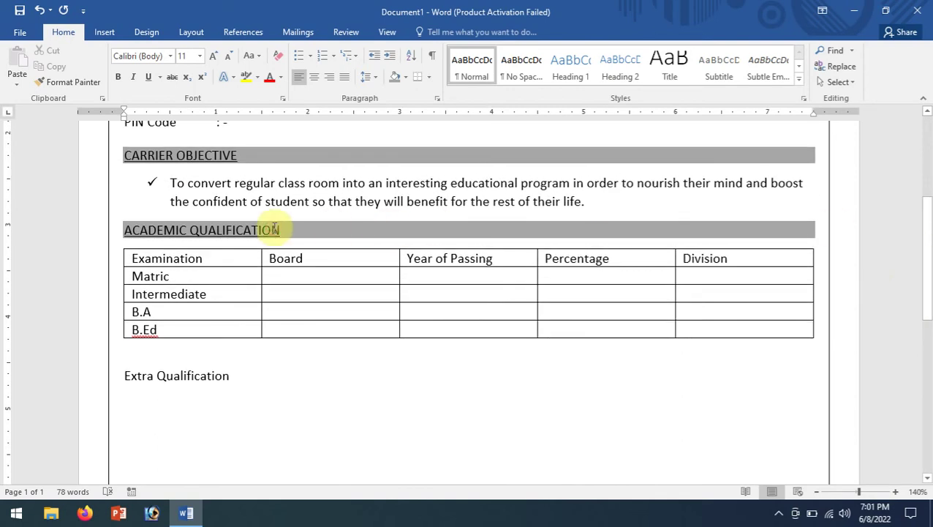
pyautogui.moveTo(280, 230); pyautogui.dragTo(216, 231)
pyautogui.click(64, 82)
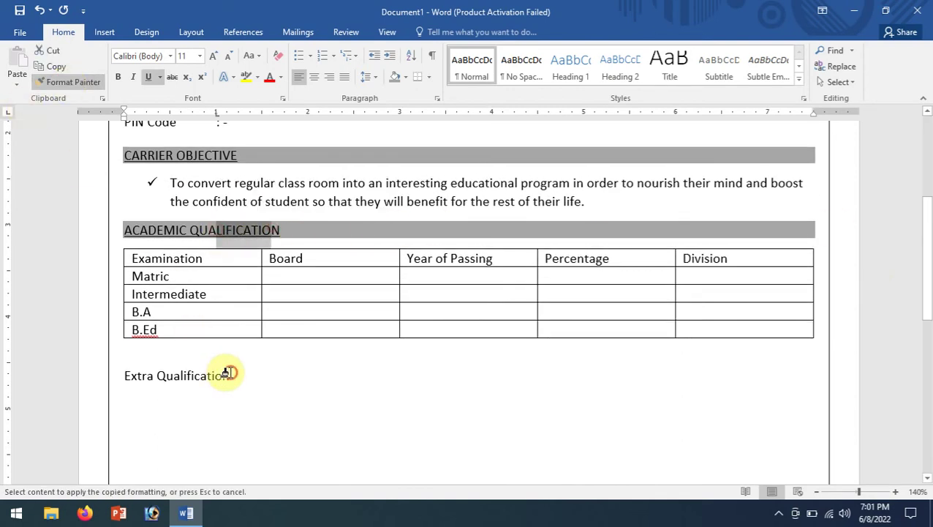
pyautogui.moveTo(229, 373); pyautogui.dragTo(121, 376)
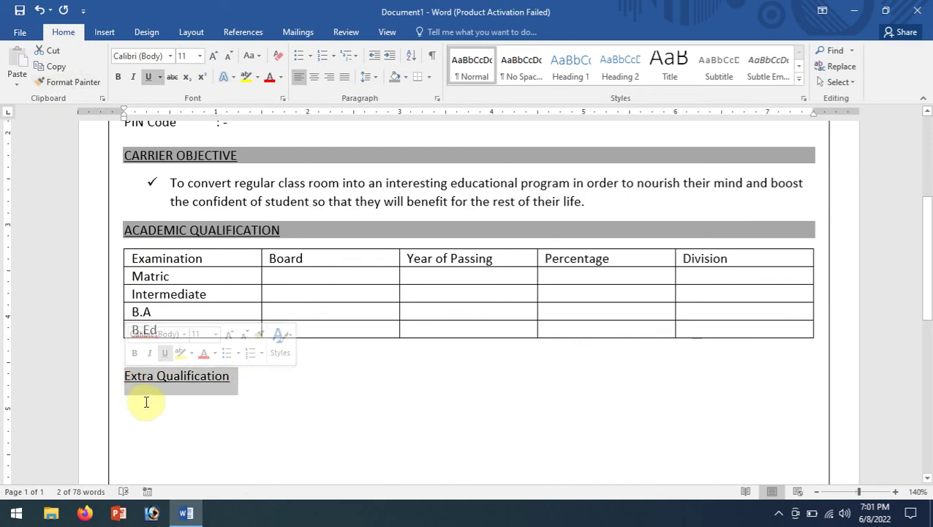
pyautogui.click(201, 375)
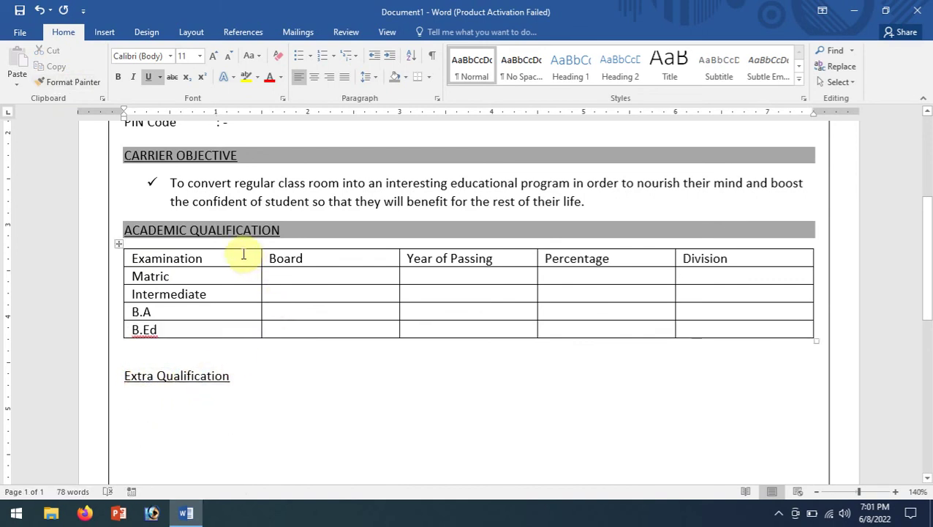
# Step: Give Extra Qualification the full-width grey shading from ACADEMIC QUALIFICATION
pyautogui.moveTo(234, 229); pyautogui.dragTo(145, 230)
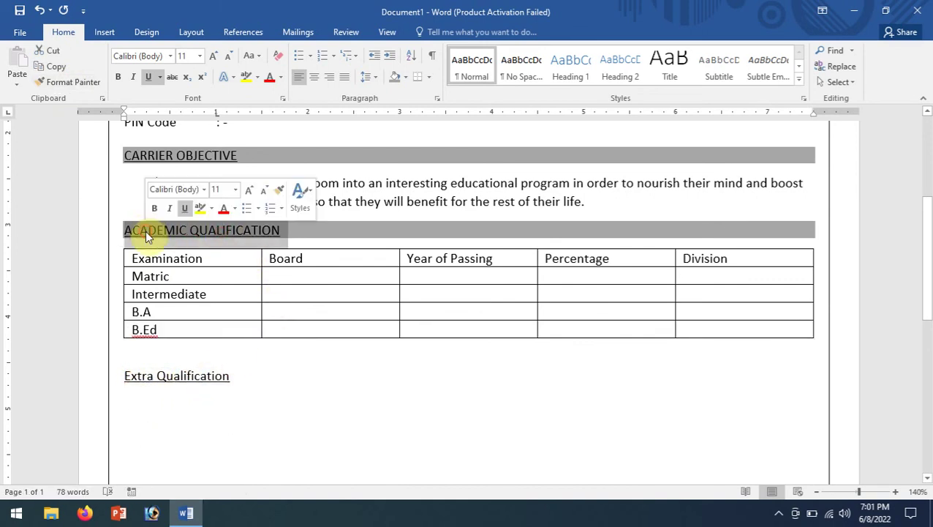
pyautogui.click(57, 71)
pyautogui.click(61, 82)
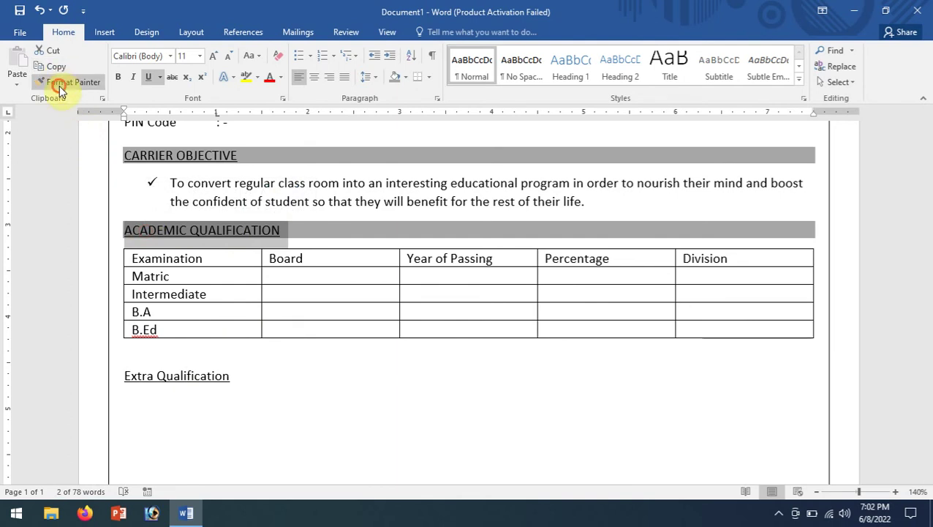
pyautogui.moveTo(232, 378); pyautogui.dragTo(129, 379)
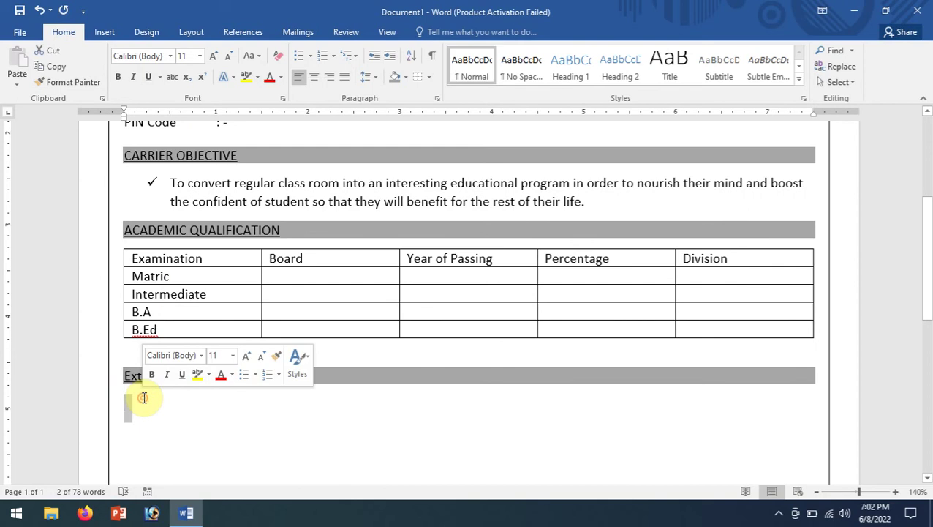
pyautogui.click(144, 397)
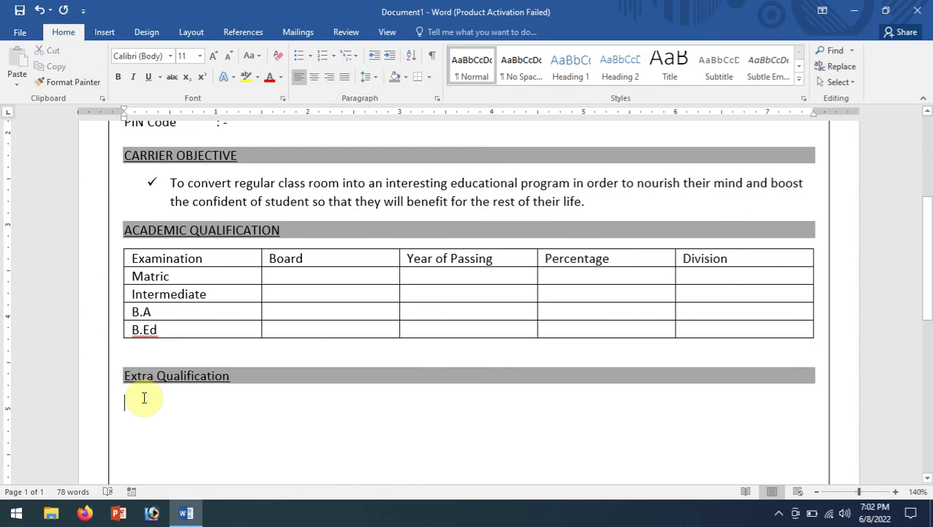
# Step: Start a check-mark bulleted list with Typing and First Aid
pyautogui.click(310, 56)
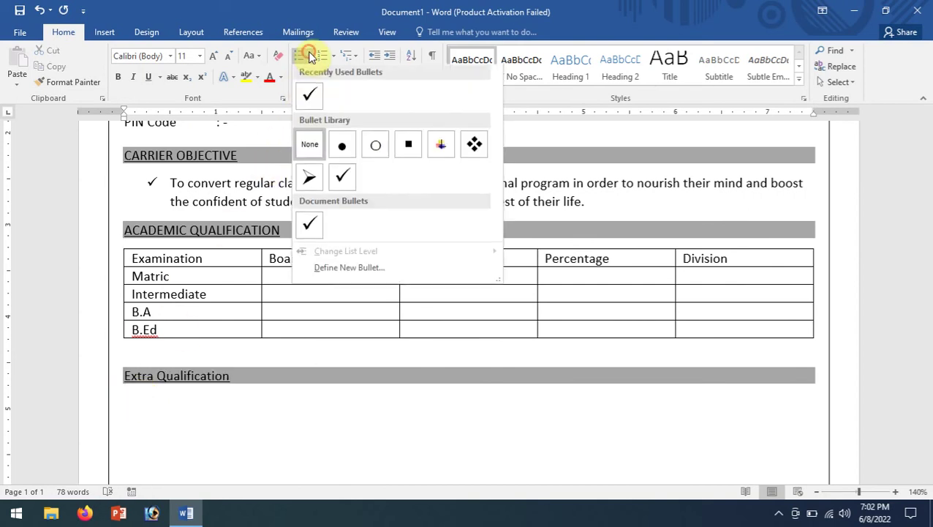
pyautogui.click(313, 101)
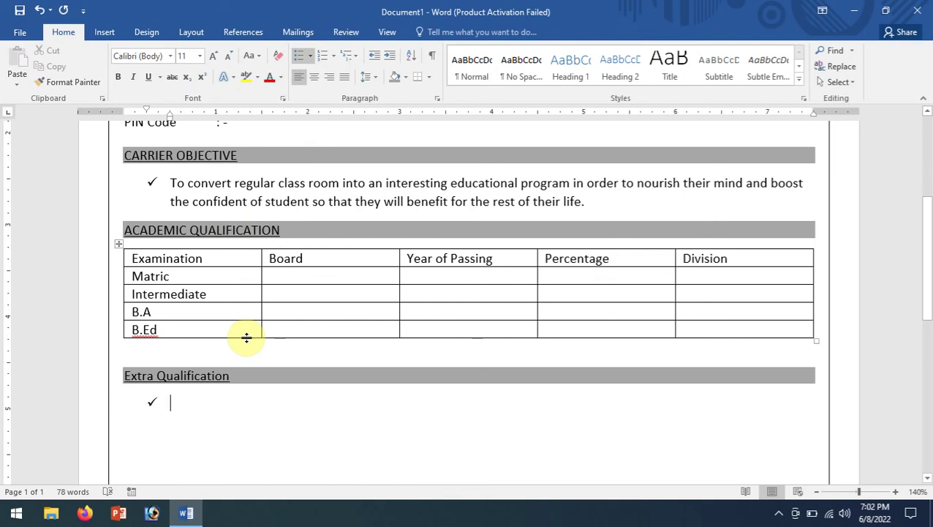
pyautogui.write('T')
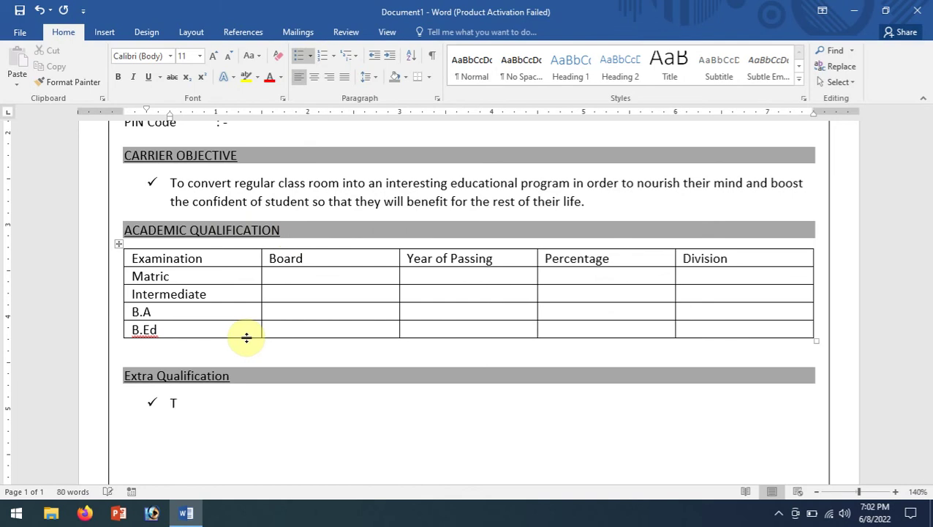
pyautogui.write('yping')
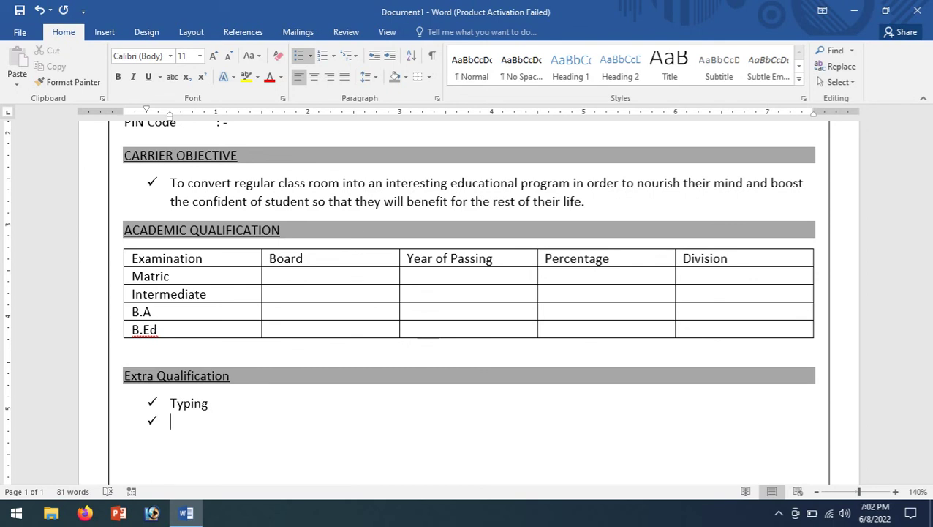
pyautogui.write('Fis')
pyautogui.press('BackSpace')
pyautogui.write('rst ')
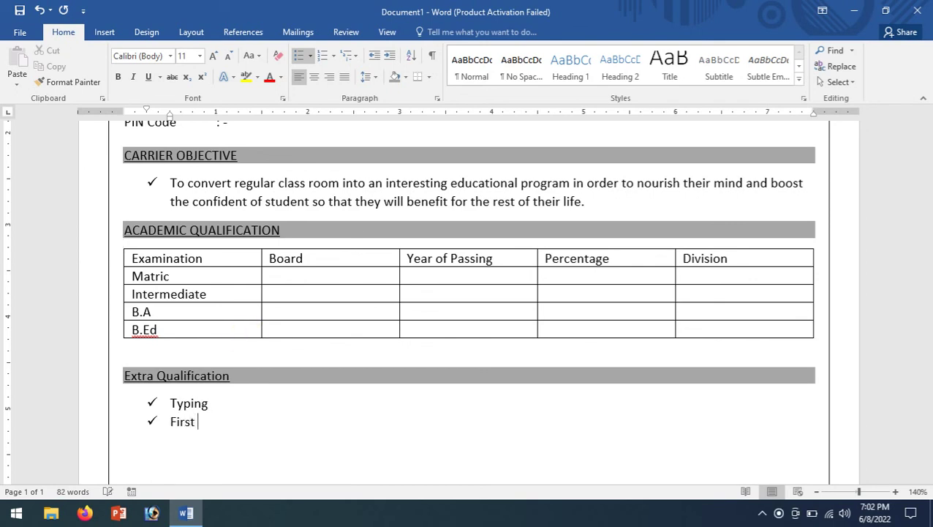
pyautogui.write('Aid')
pyautogui.press('Return')
pyautogui.press('Return')
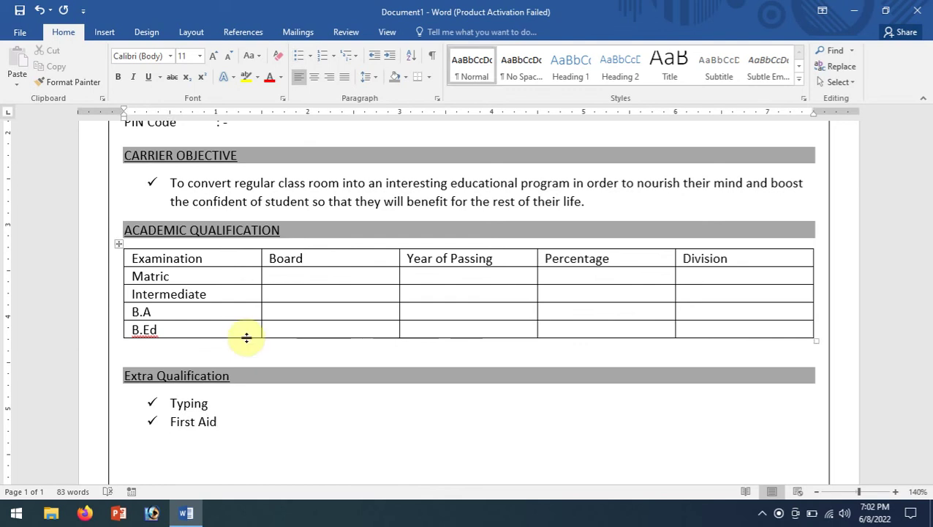
# Step: Type Work Experience and Format Painter the Extra Qualification heading style onto it
pyautogui.write('W')
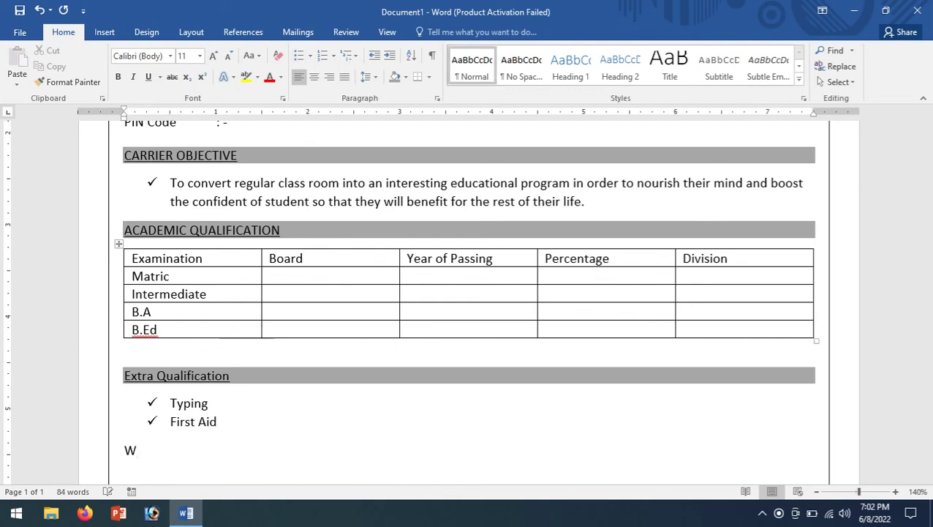
pyautogui.write('ork Exp')
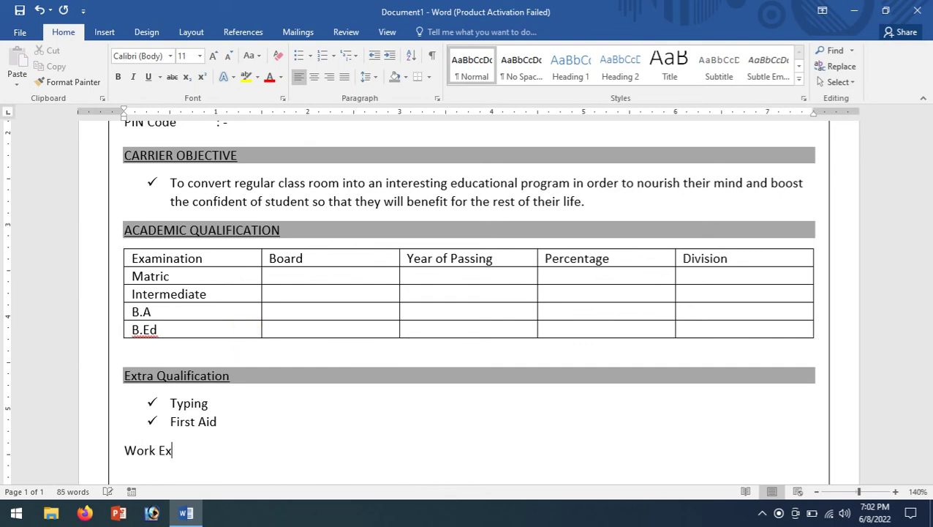
pyautogui.write('eri')
pyautogui.write('ence')
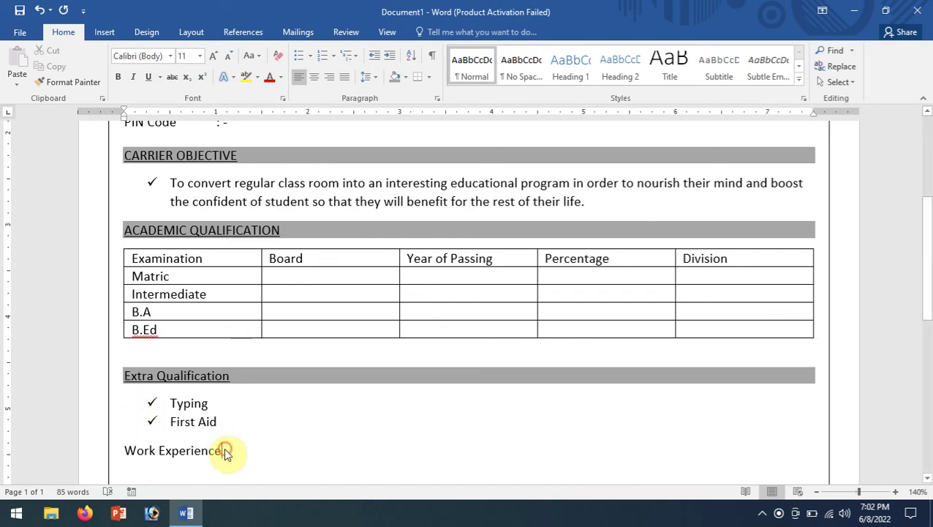
pyautogui.moveTo(226, 449); pyautogui.dragTo(139, 455)
pyautogui.moveTo(239, 377); pyautogui.dragTo(112, 379)
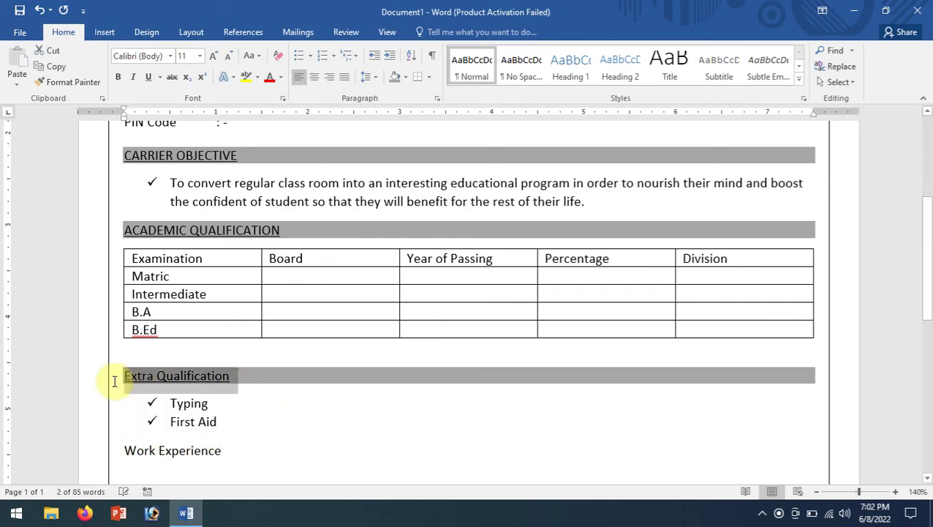
pyautogui.click(67, 81)
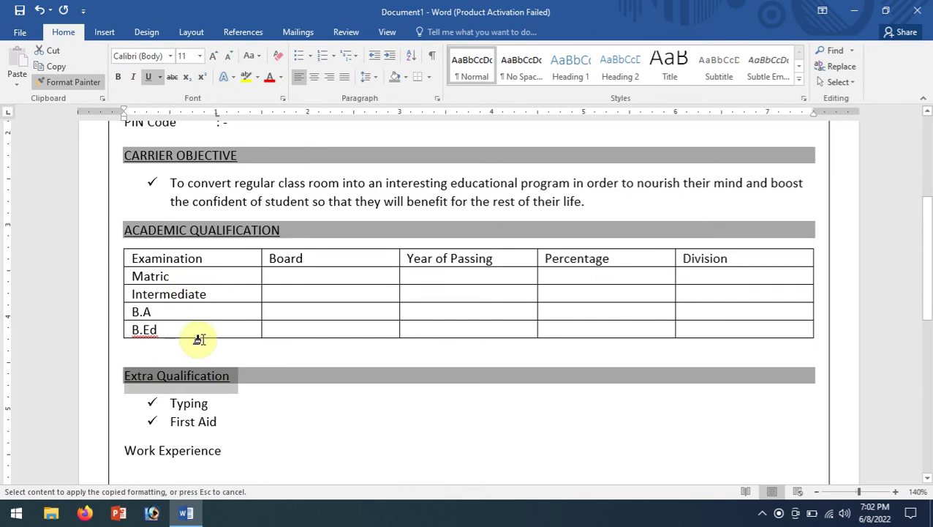
pyautogui.moveTo(225, 455); pyautogui.dragTo(124, 451)
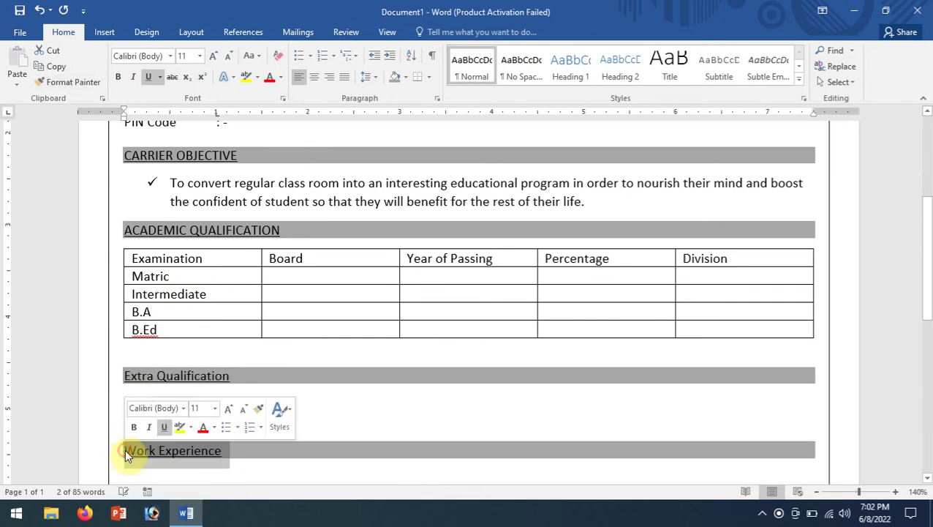
pyautogui.click(156, 468)
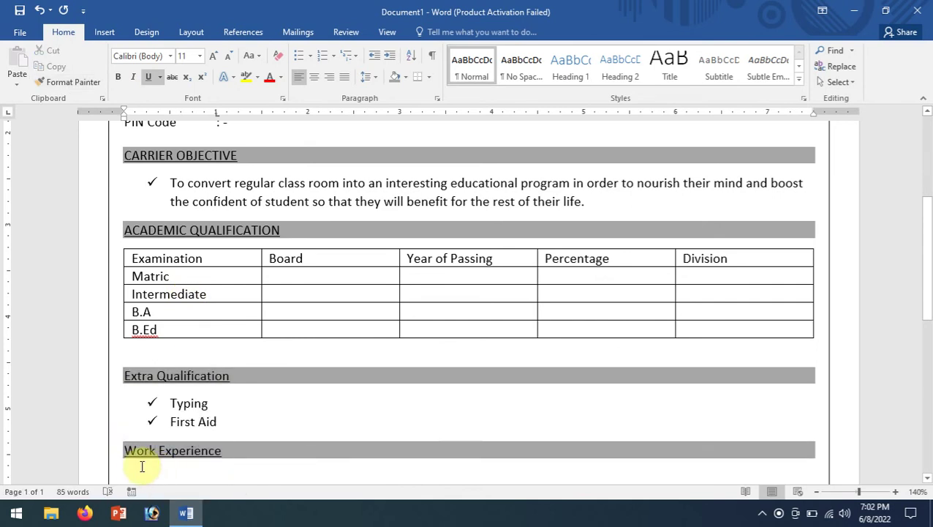
pyautogui.click(136, 472)
pyautogui.moveTo(804, 296)
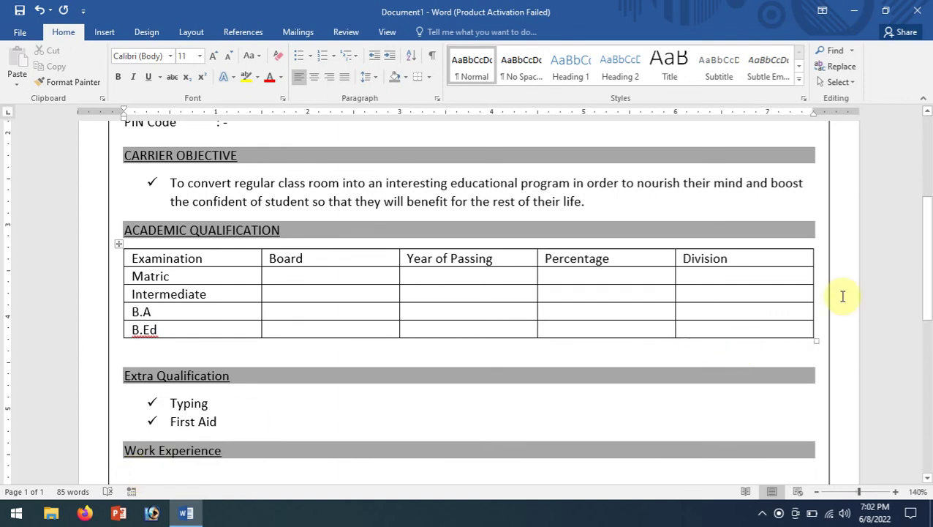
# Step: Add a check-mark bullet reading '5 Years Teaching Experience in CBSE Schools'
pyautogui.moveTo(927, 260); pyautogui.dragTo(925, 327)
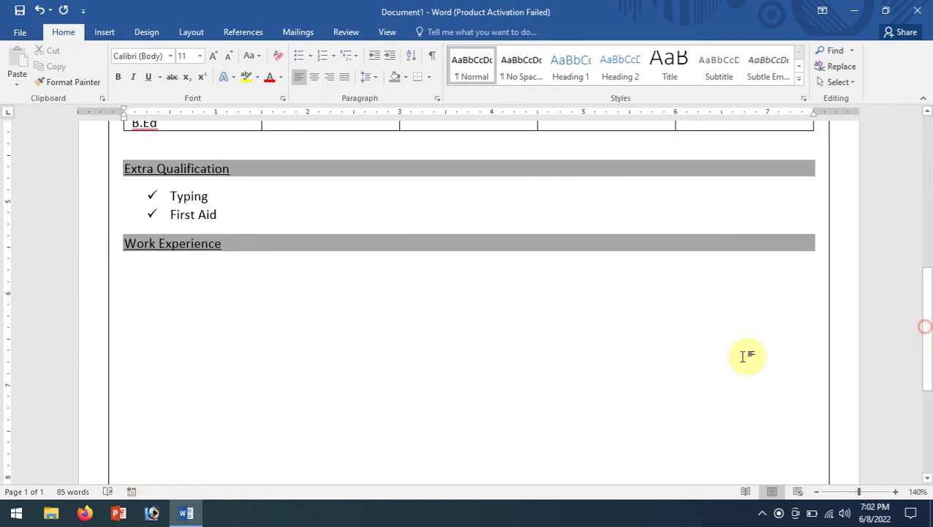
pyautogui.click(491, 410)
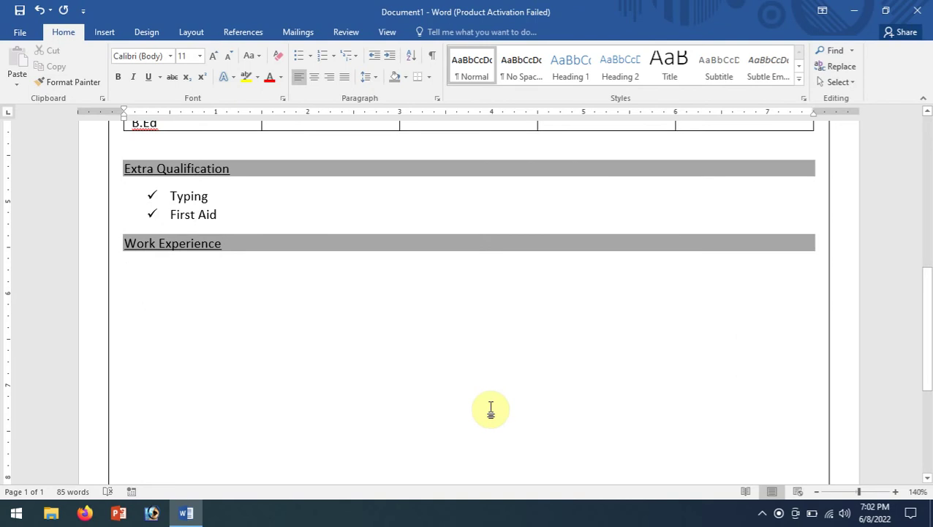
pyautogui.click(313, 59)
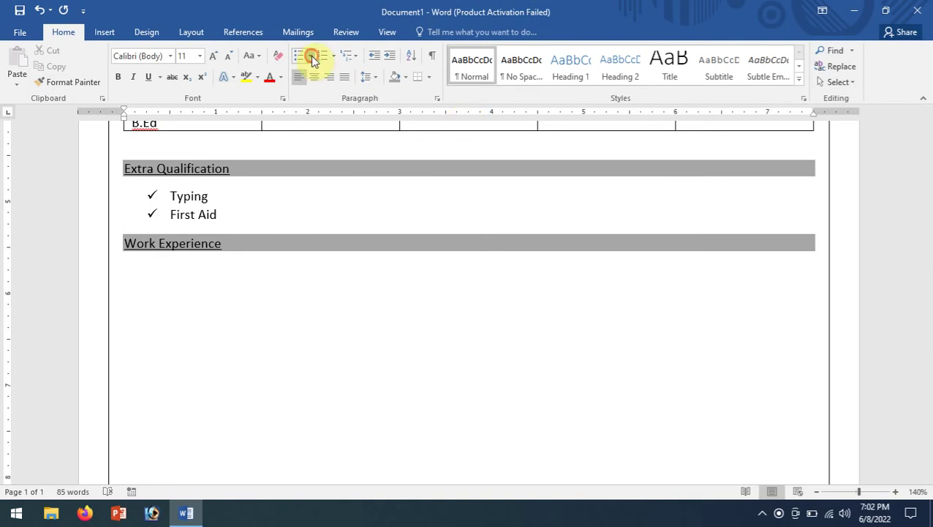
pyautogui.click(310, 92)
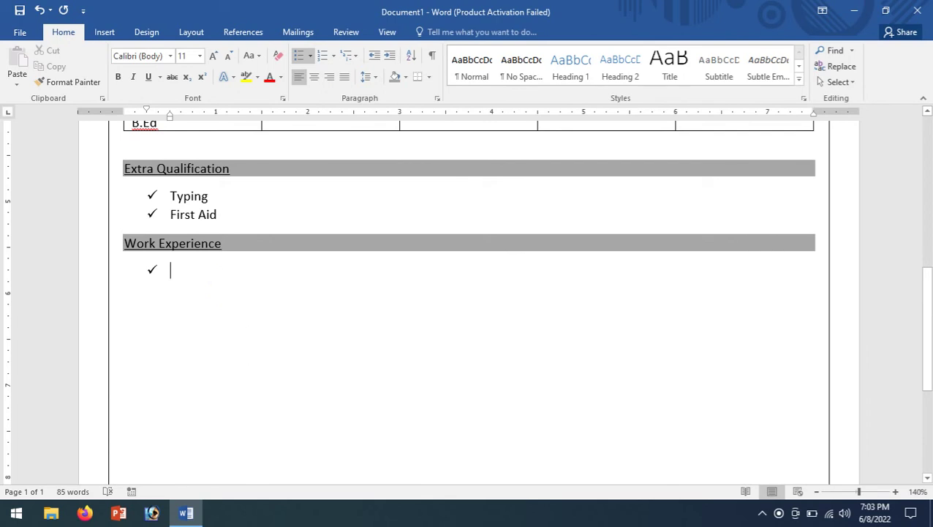
pyautogui.write('5 Years')
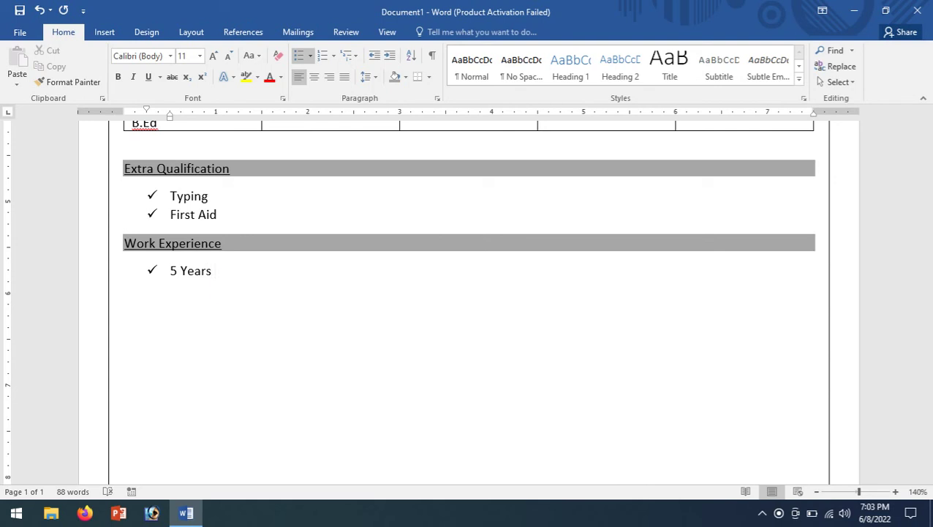
pyautogui.write(' Teaching')
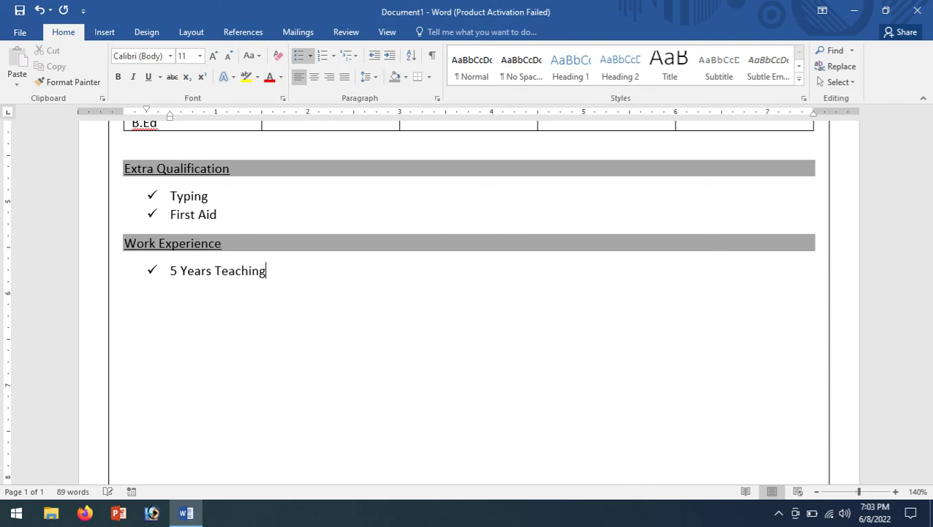
pyautogui.write(' Expe')
pyautogui.write('rience ')
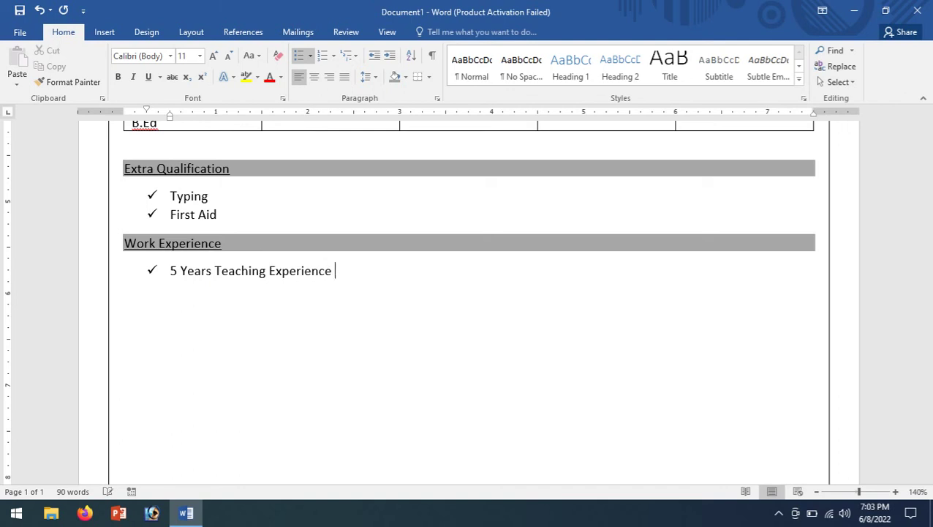
pyautogui.write('in C')
pyautogui.write('BSE S')
pyautogui.write('chools')
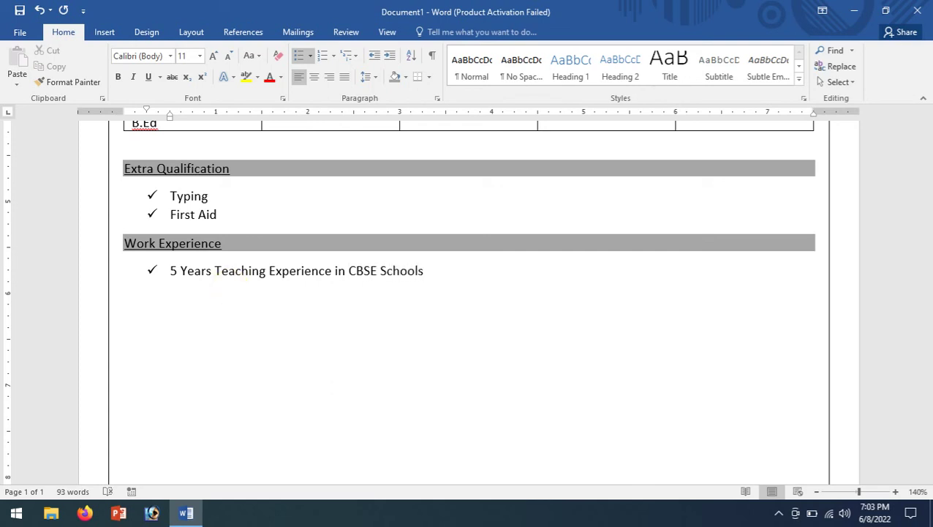
pyautogui.press('Return')
pyautogui.press('Return')
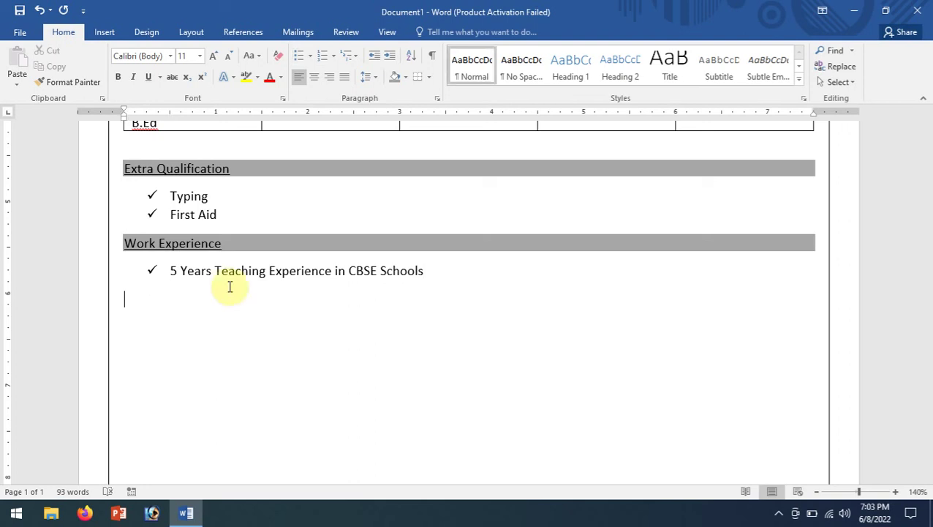
# Step: Type Personal Information and Format Painter the Work Experience heading style onto it
pyautogui.write('Person')
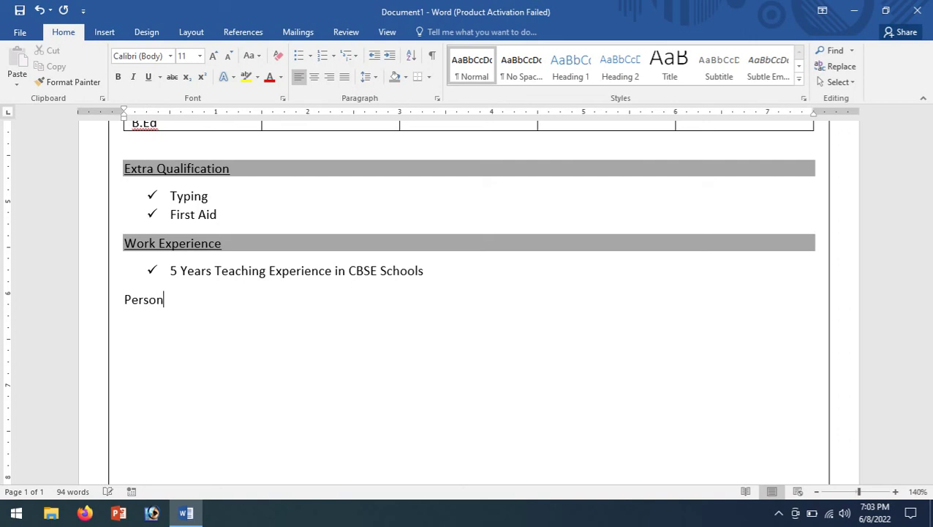
pyautogui.write('al ')
pyautogui.write('Information')
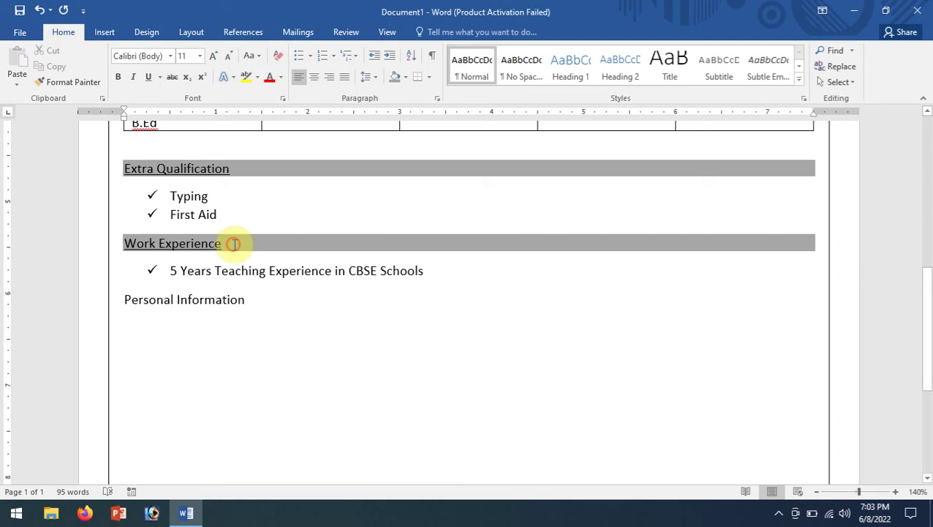
pyautogui.click(115, 240)
pyautogui.click(73, 82)
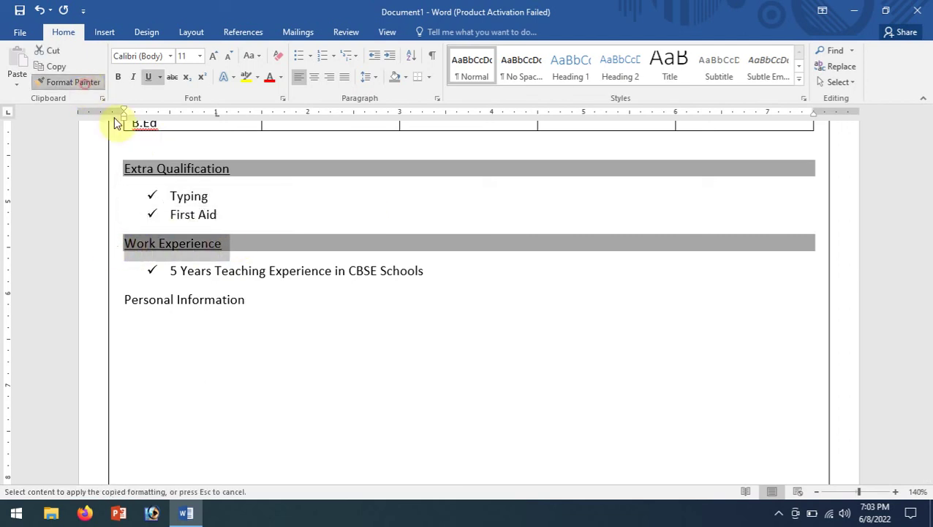
pyautogui.moveTo(249, 299); pyautogui.dragTo(110, 301)
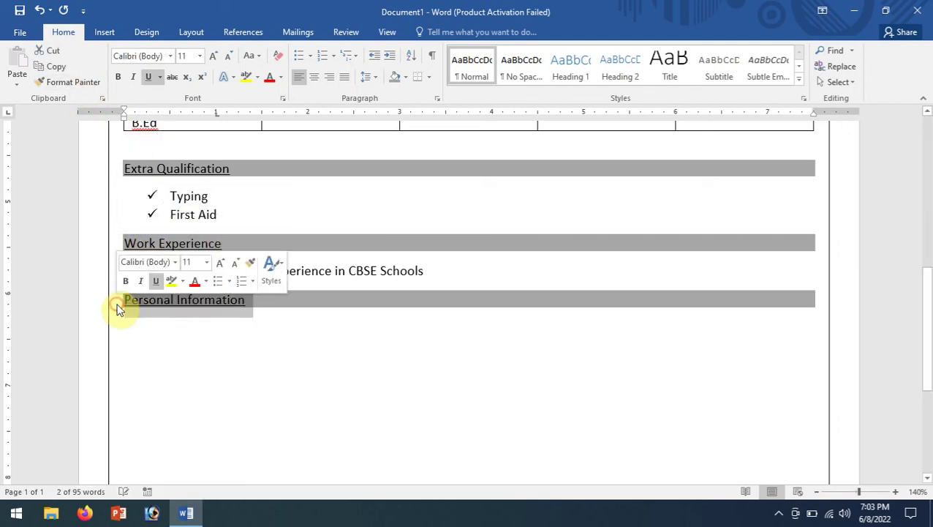
pyautogui.click(146, 329)
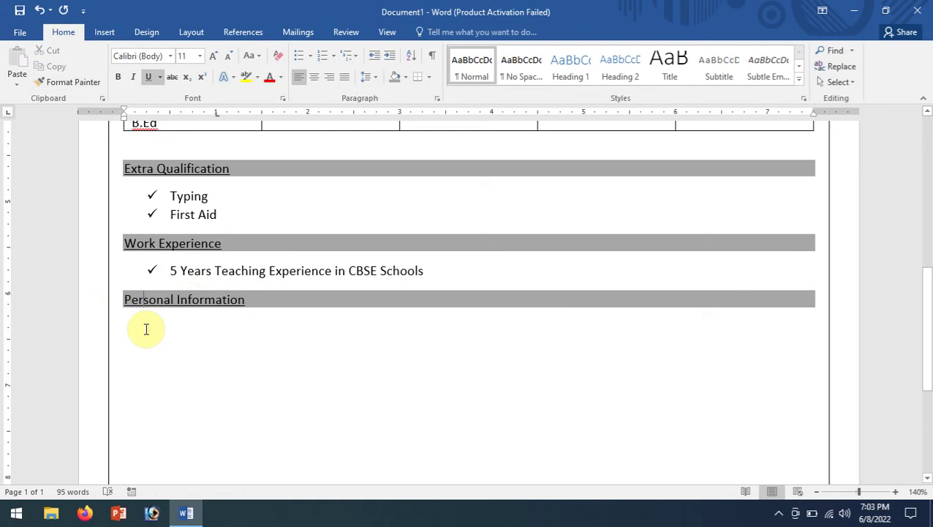
pyautogui.click(140, 329)
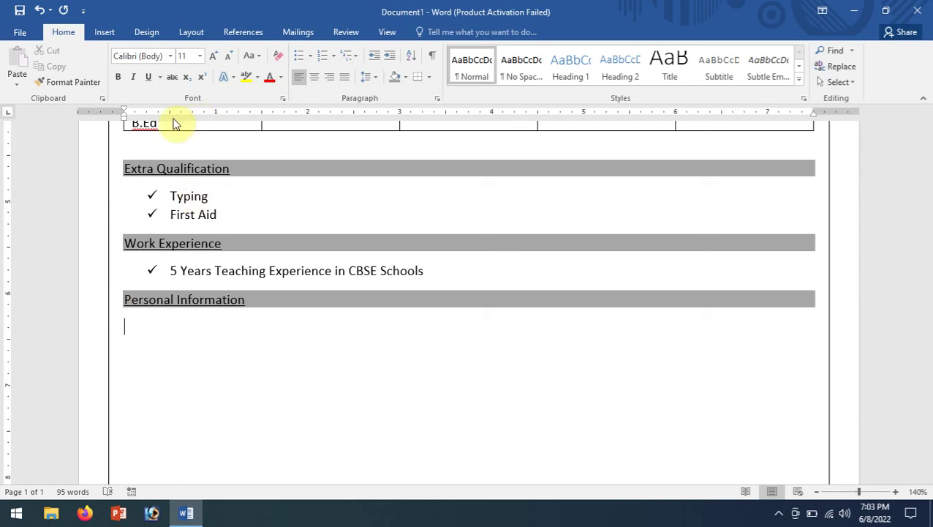
# Step: Indent the empty line below Personal Information with the ruler's left-indent marker
pyautogui.moveTo(123, 117); pyautogui.dragTo(168, 123)
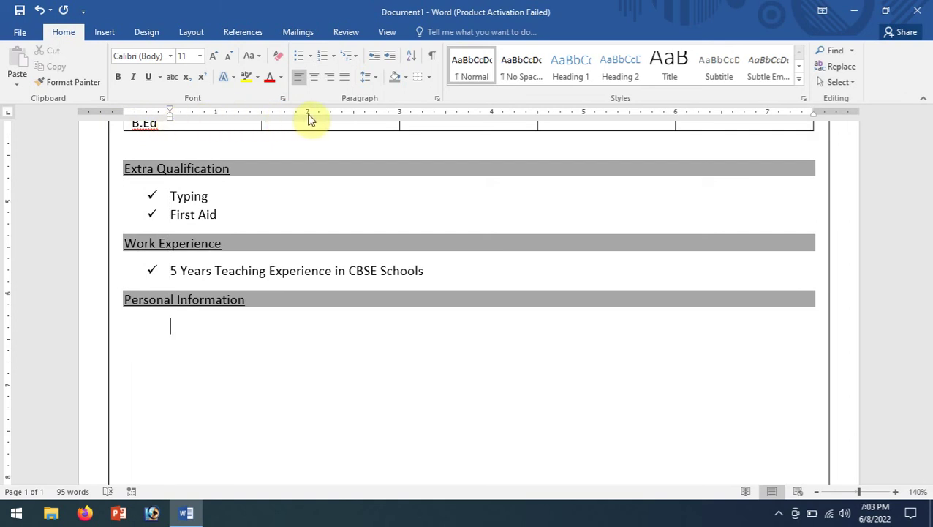
pyautogui.click(174, 332)
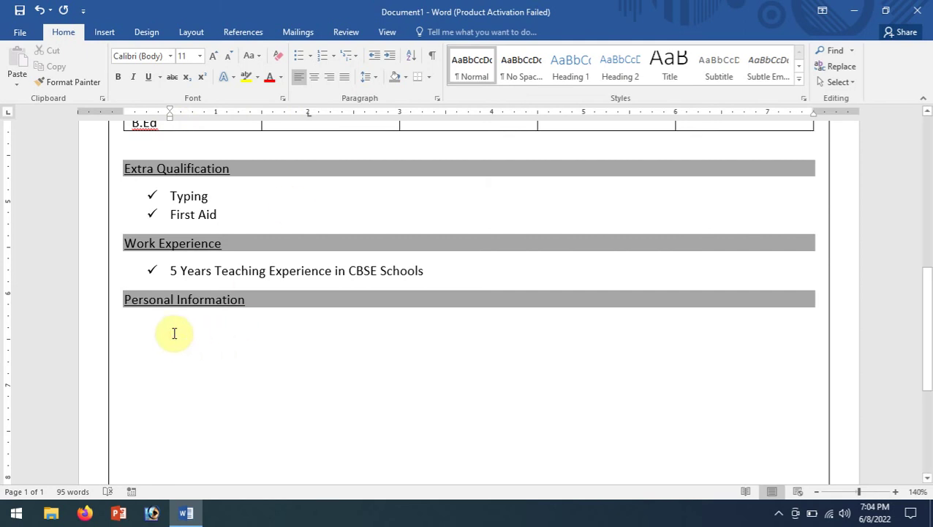
# Step: List Name, Father's Name, Date of Birth and Gender, each with a colon
pyautogui.write('Name')
pyautogui.click(174, 333)
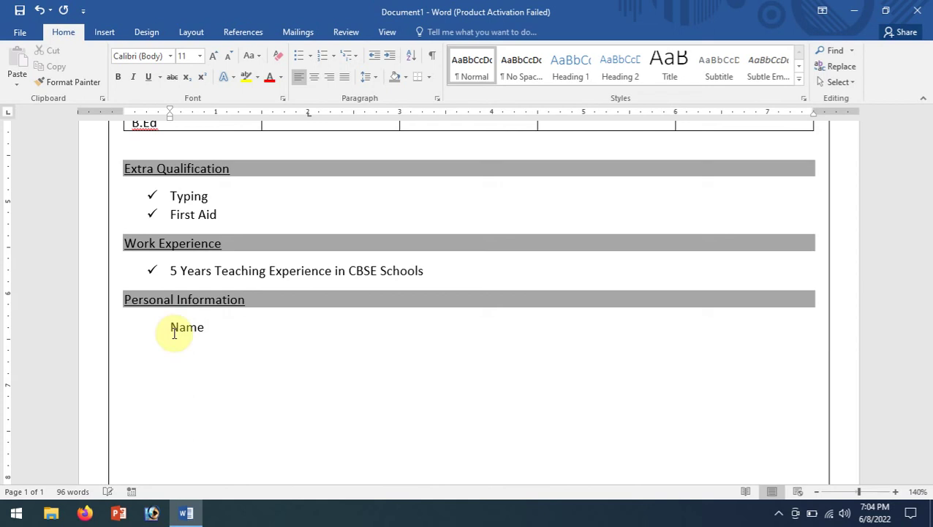
pyautogui.press('Return')
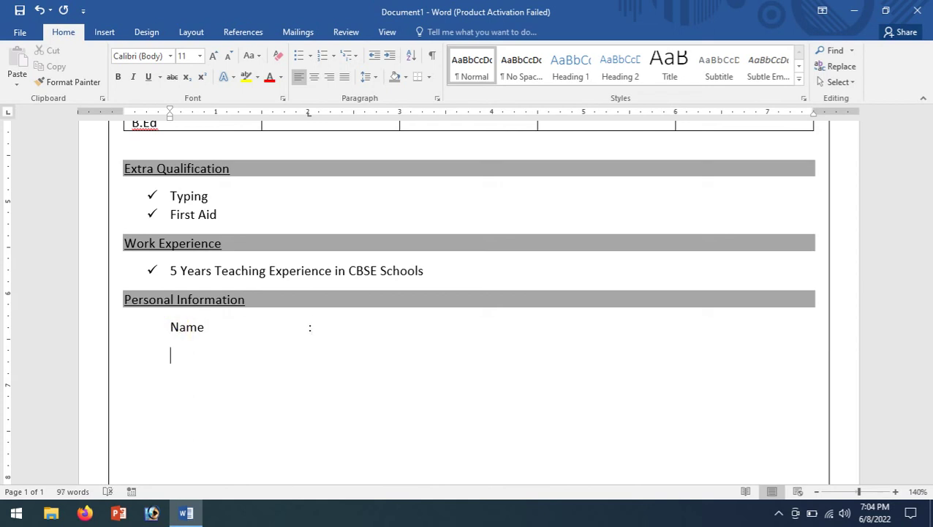
pyautogui.write('Fa')
pyautogui.write('ther’s')
pyautogui.write('Name ')
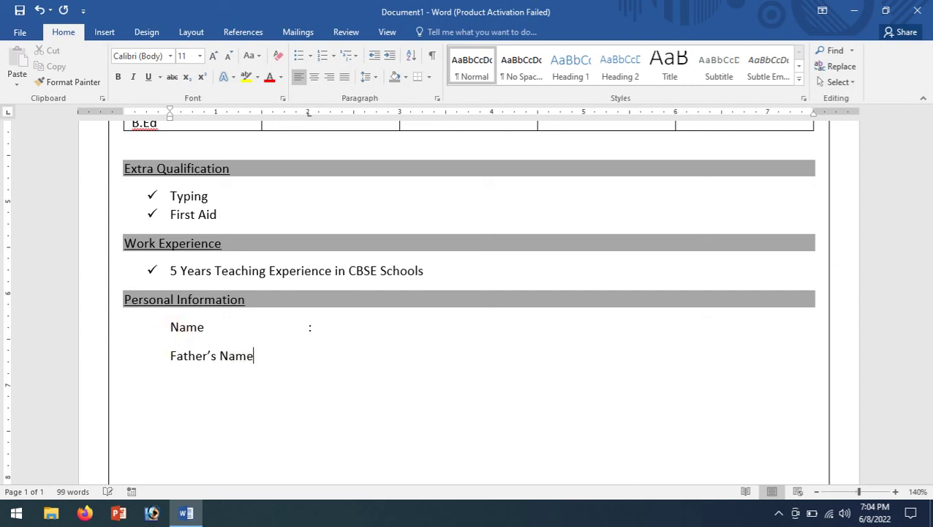
pyautogui.write(':')
pyautogui.press('Return')
pyautogui.write('Dat')
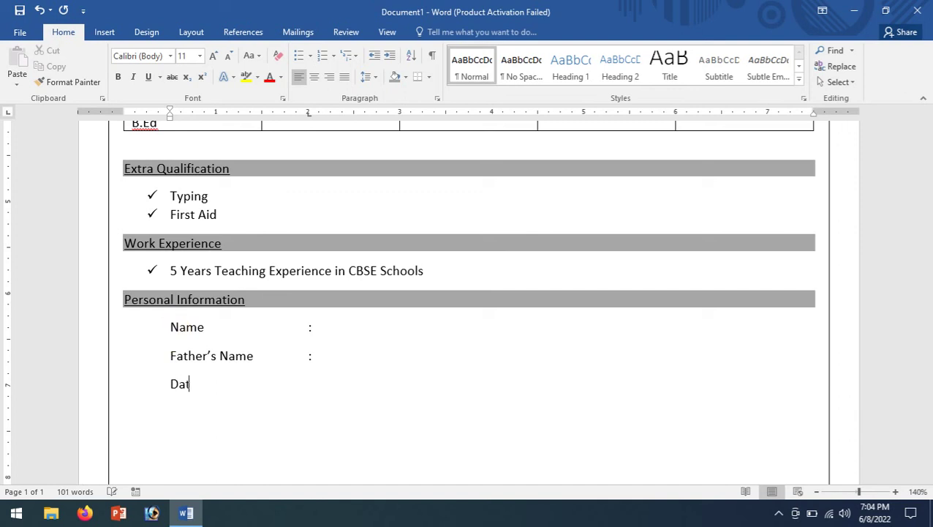
pyautogui.write('e of Birth ')
pyautogui.write(': ')
pyautogui.write('G')
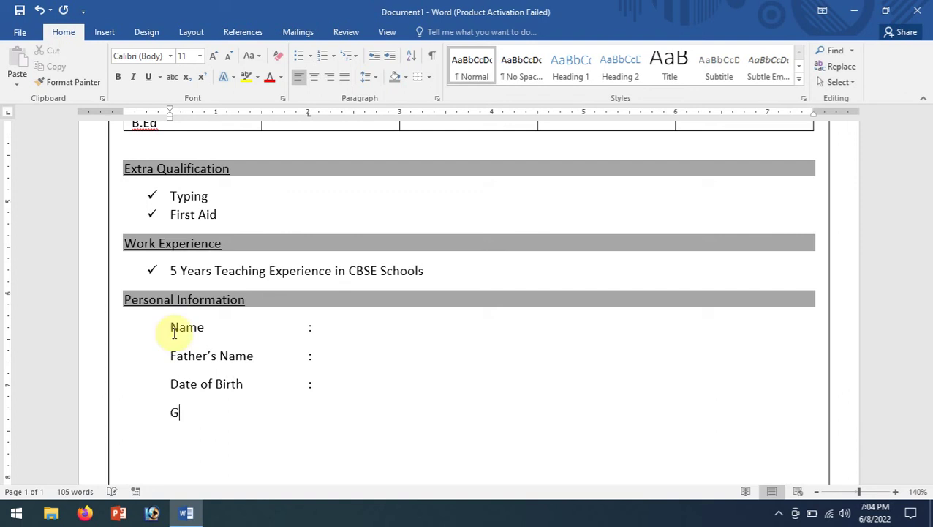
pyautogui.write('ender')
pyautogui.press('Tab')
pyautogui.write(':')
pyautogui.press('Return')
# Step: Add Marital Status, Language Known and Caste lines with tab-aligned colons
pyautogui.write('M')
pyautogui.write('arital')
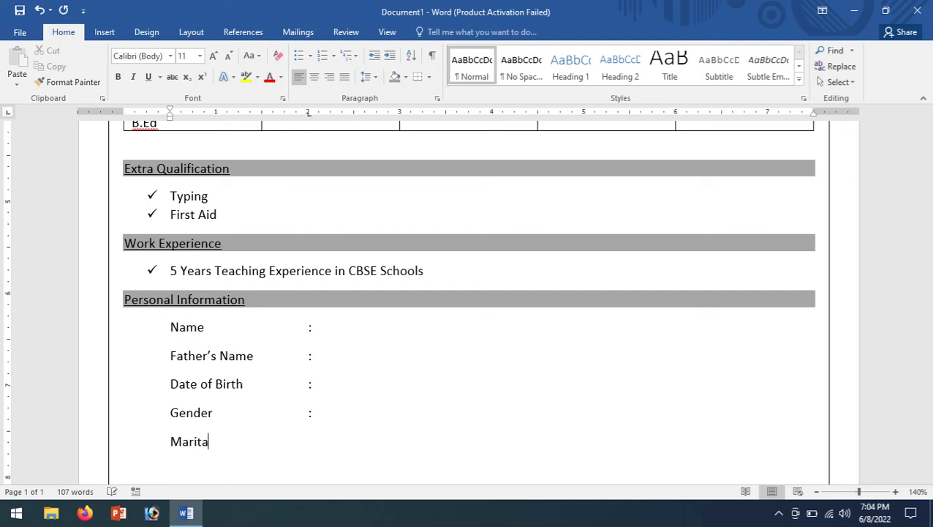
pyautogui.write(' Sta')
pyautogui.write('tus\t')
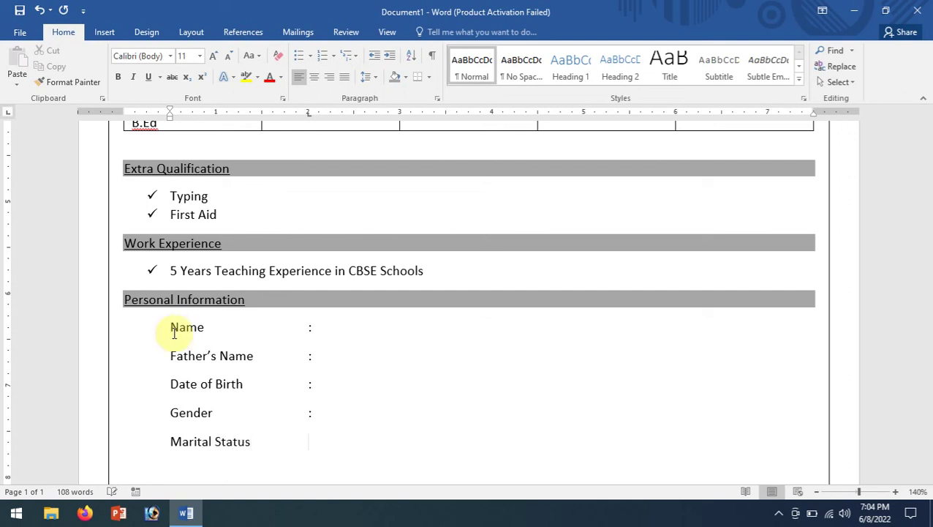
pyautogui.write(':')
pyautogui.press('Return')
pyautogui.write('Lang')
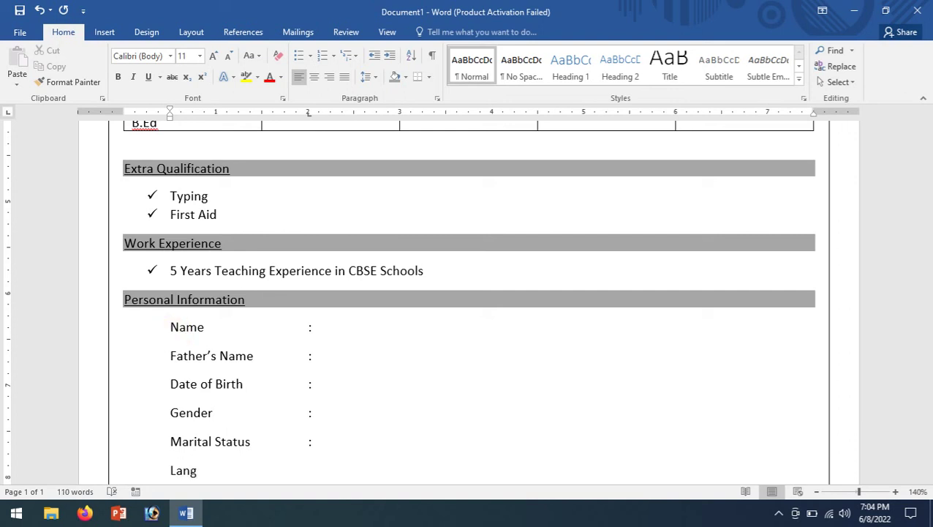
pyautogui.write('uage Known')
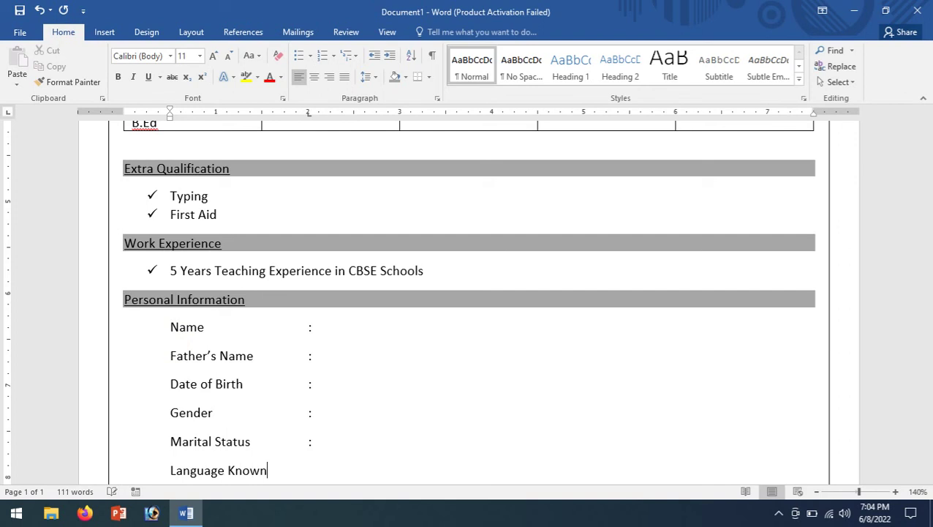
pyautogui.press('Tab')
pyautogui.press('Return')
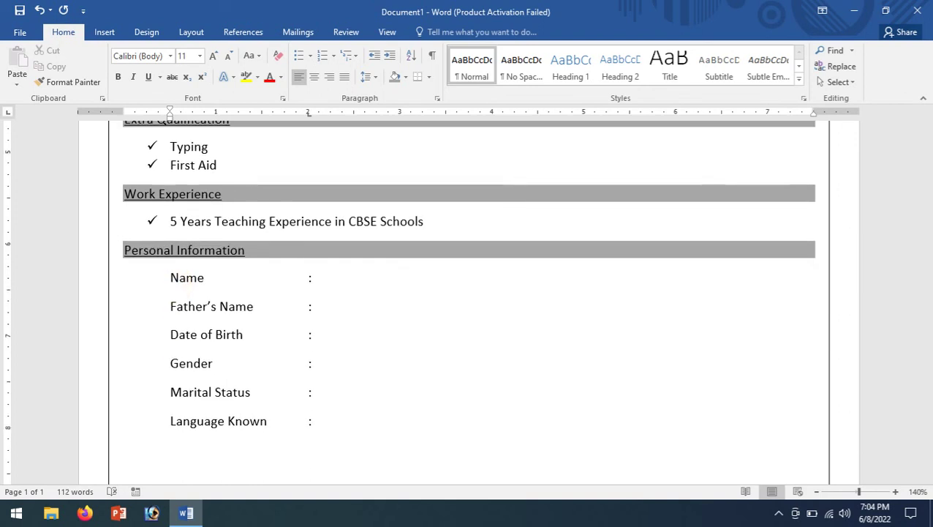
pyautogui.write('Caste')
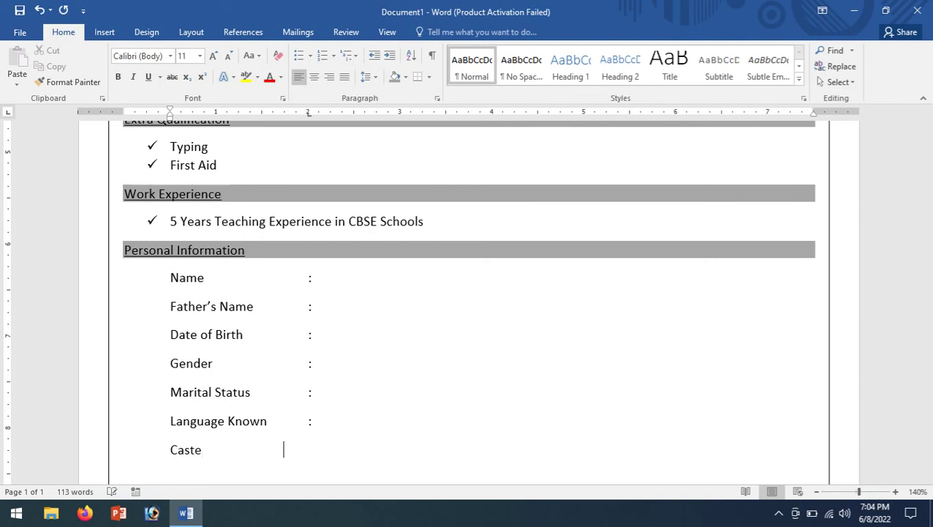
pyautogui.press('Tab')
pyautogui.write(':')
pyautogui.press('Return')
# Step: Add Religion and Permanent Address lines with tab-aligned colons
pyautogui.write('Reli')
pyautogui.write('gion\t')
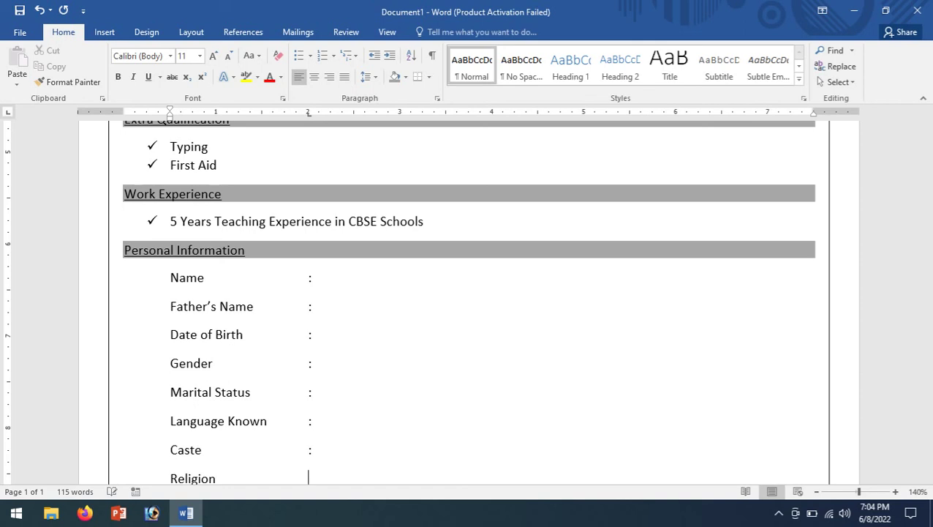
pyautogui.write(':')
pyautogui.press('Return')
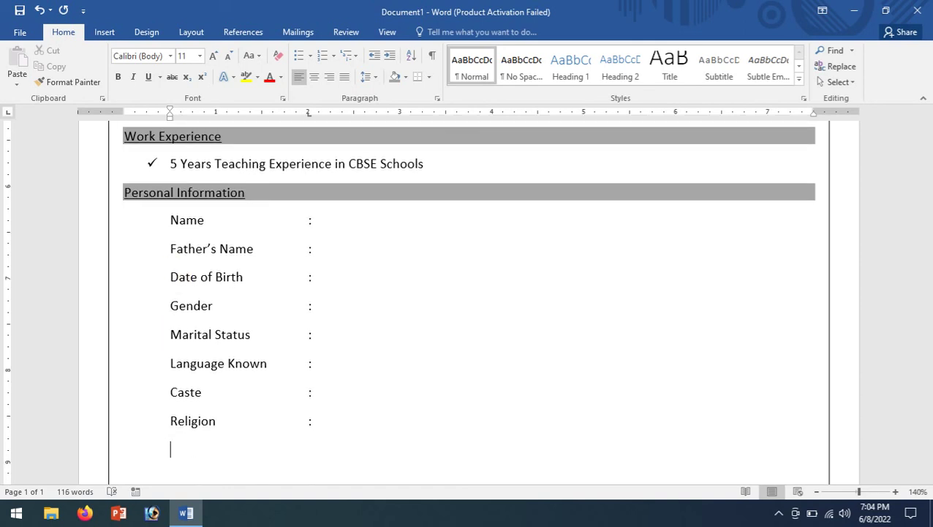
pyautogui.write('Pe')
pyautogui.write('rm')
pyautogui.write('a')
pyautogui.write('nent ')
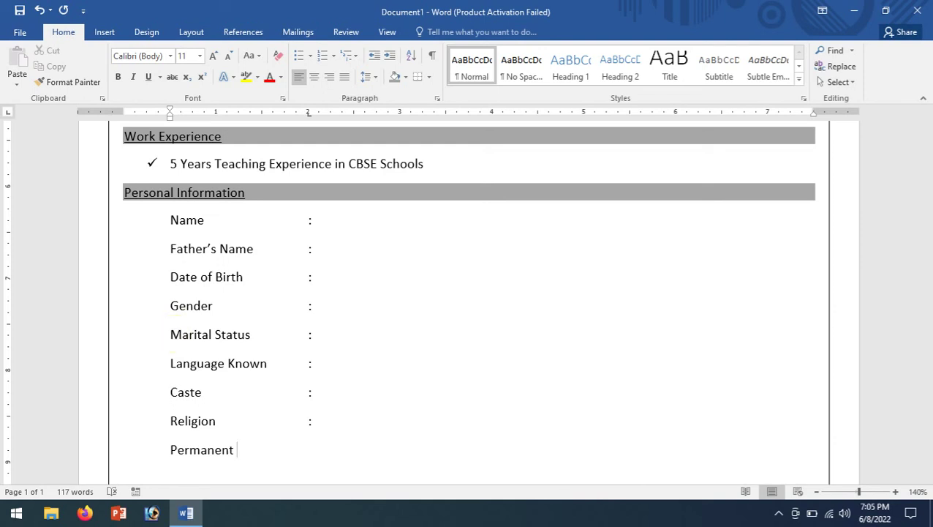
pyautogui.write('Address')
pyautogui.press('Tab')
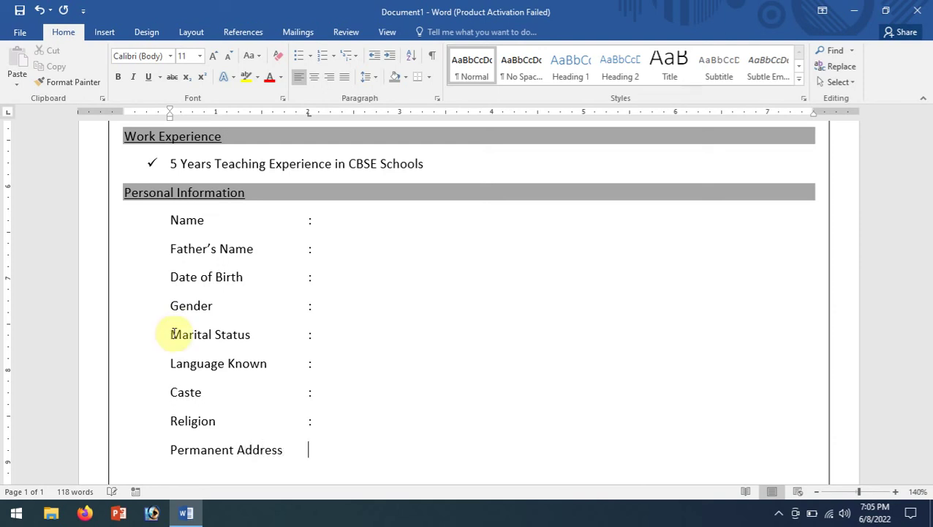
pyautogui.write(':')
pyautogui.press('Return')
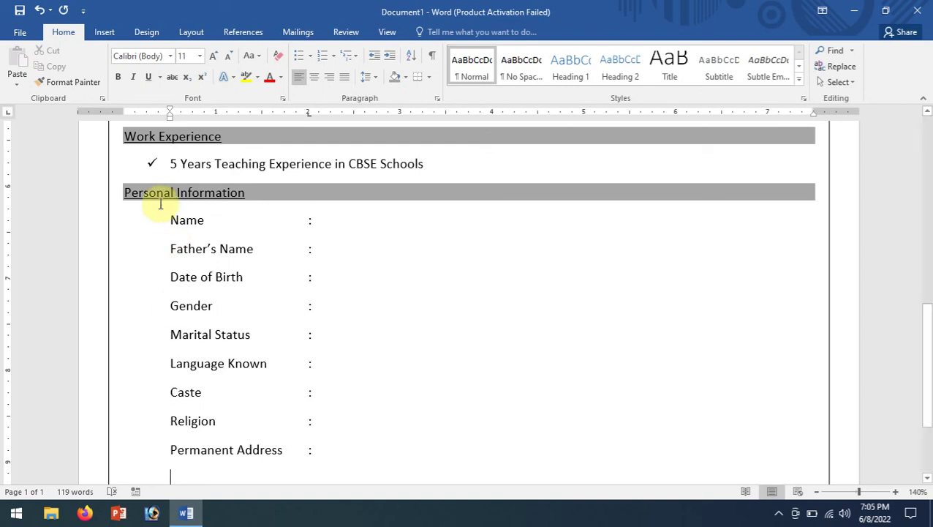
# Step: Return the new line to the left margin and add an underlined 'Declaration' heading with an empty line beneath it
pyautogui.moveTo(167, 119); pyautogui.dragTo(123, 118)
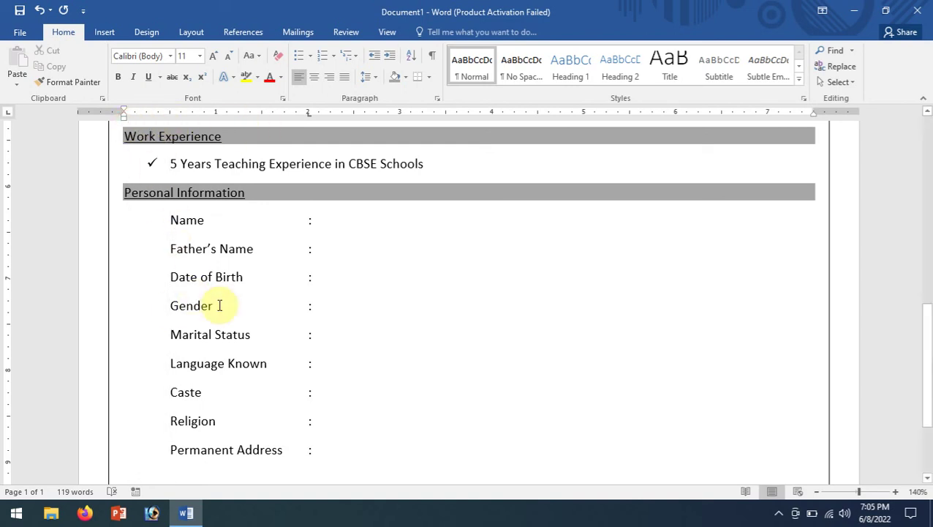
pyautogui.moveTo(927, 336); pyautogui.dragTo(927, 390)
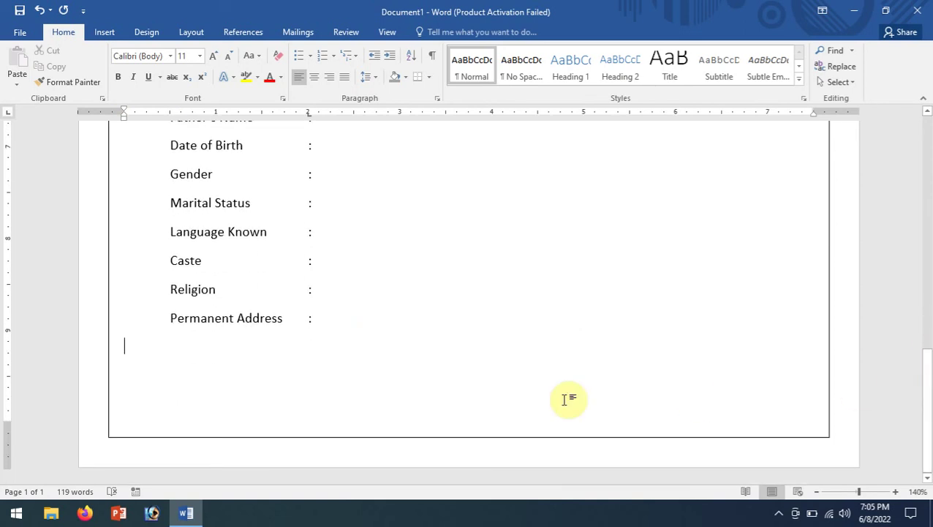
pyautogui.write('De')
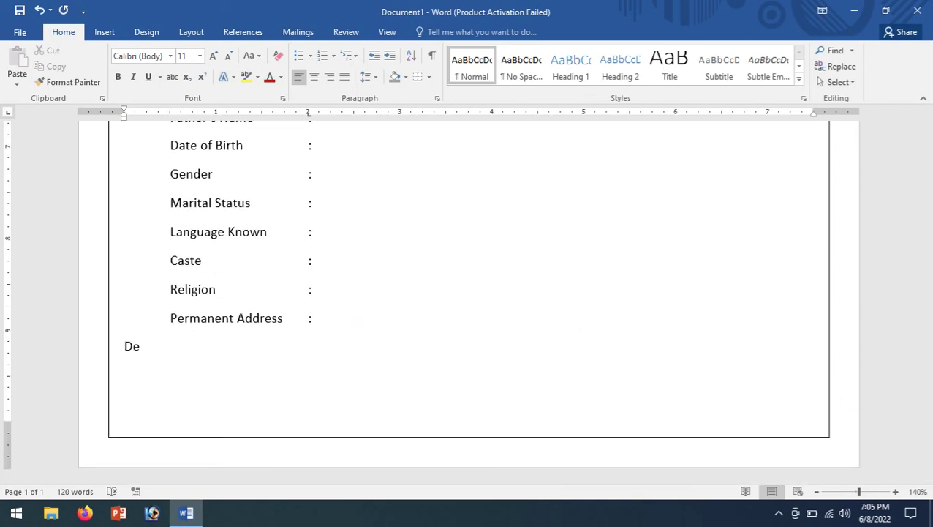
pyautogui.write('c')
pyautogui.write('laration')
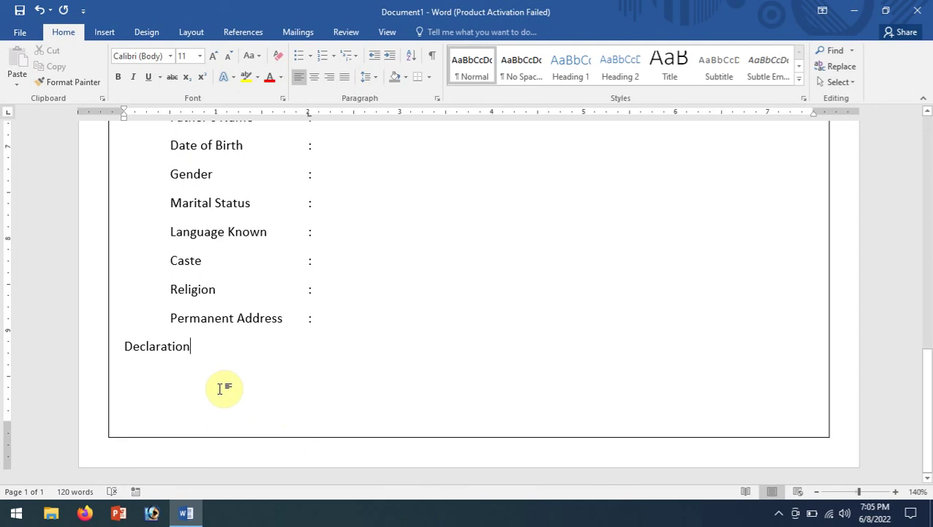
pyautogui.click(204, 354)
pyautogui.moveTo(148, 354); pyautogui.dragTo(125, 346)
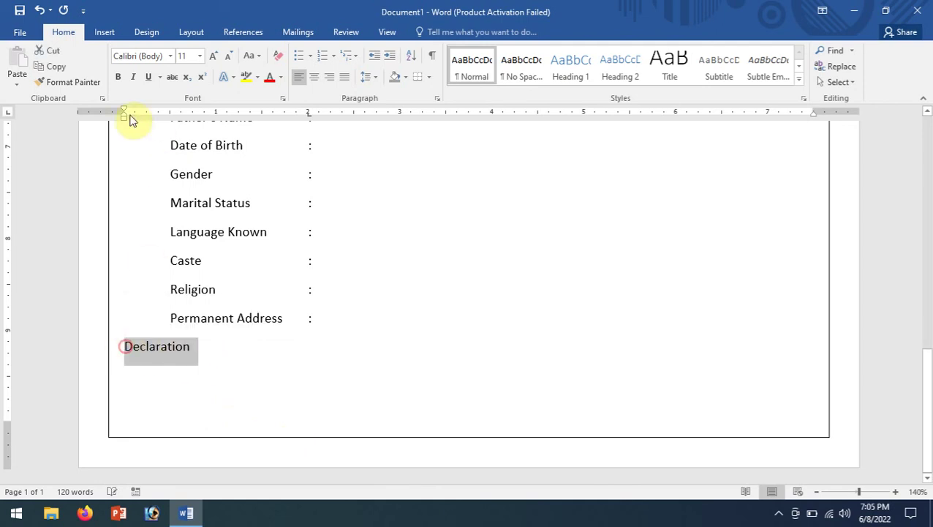
pyautogui.click(146, 80)
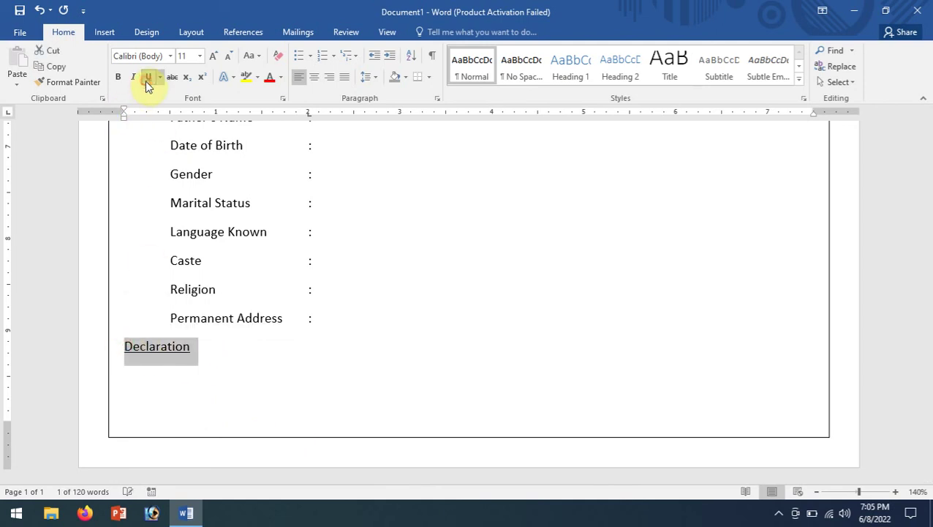
pyautogui.click(135, 373)
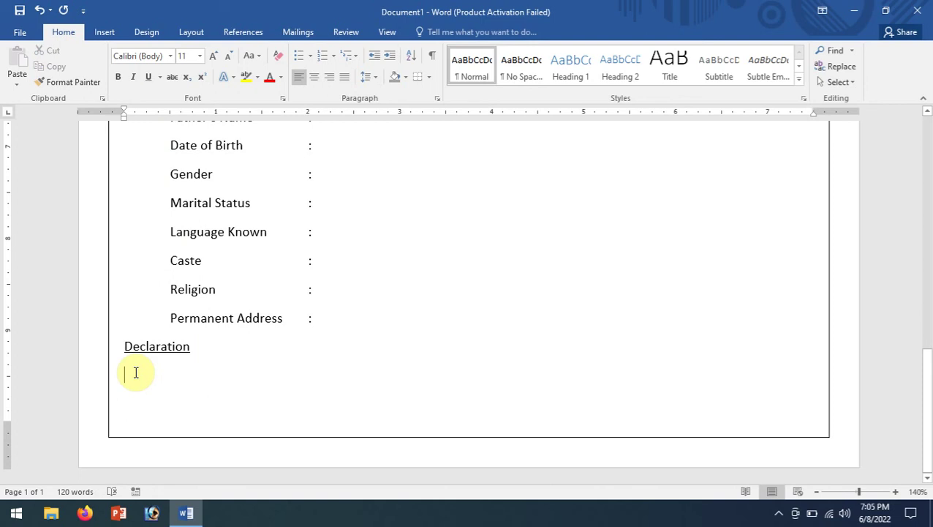
# Step: Type the sentence 'I hereby declare that all the above information is true to the best of my knowledge'
pyautogui.write('I')
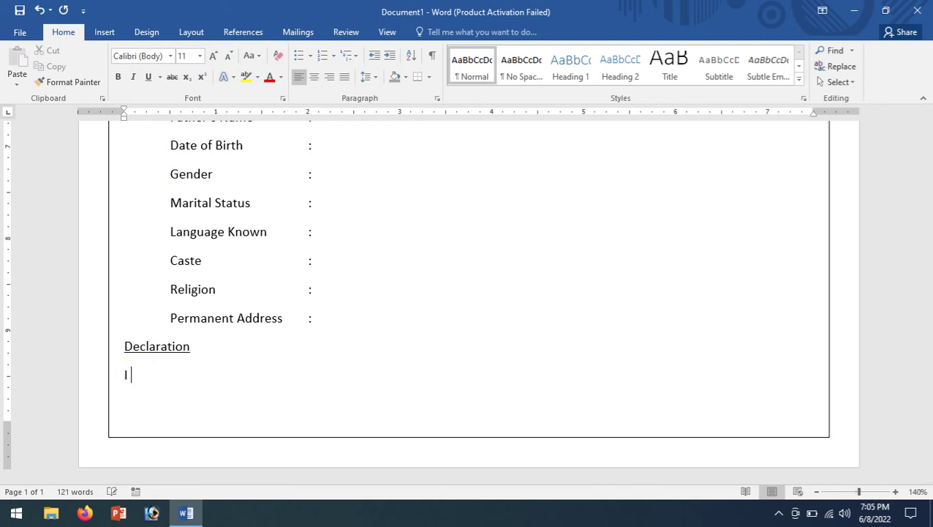
pyautogui.write(' here')
pyautogui.write('by dec')
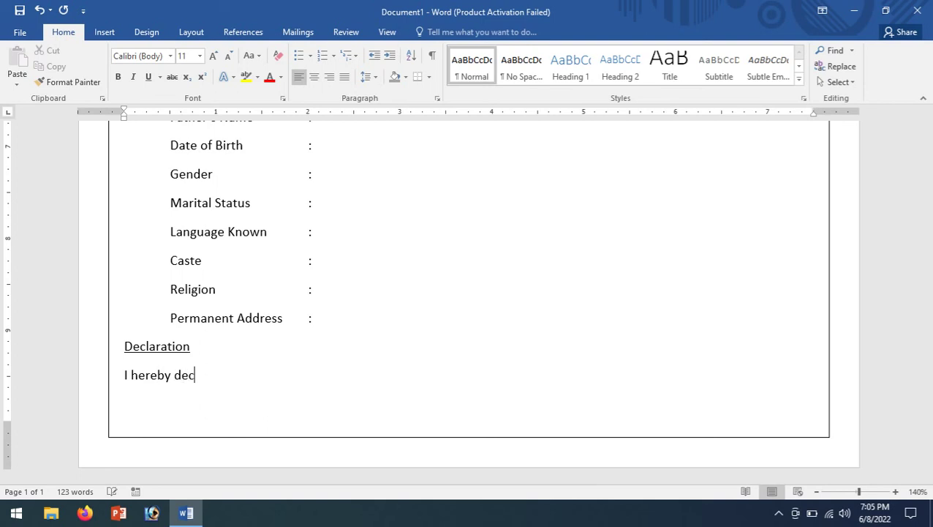
pyautogui.write('lare that t')
pyautogui.write('he ')
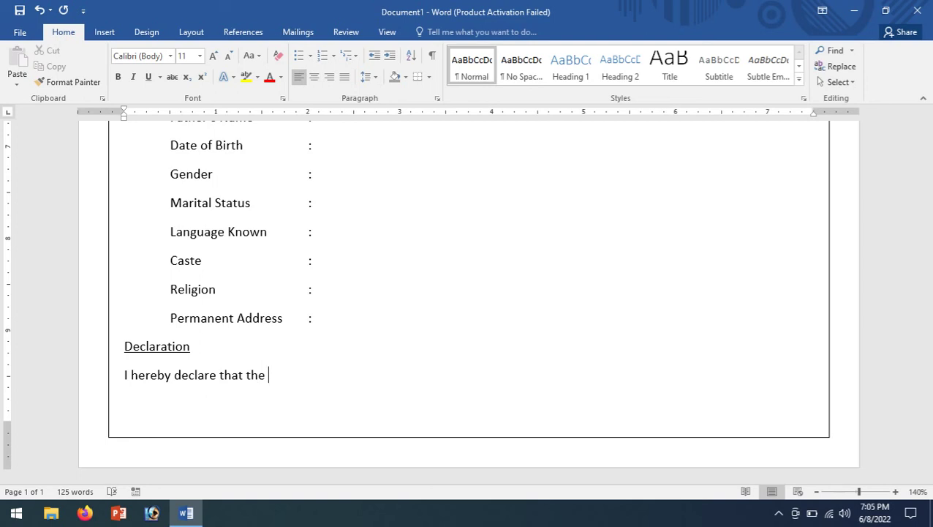
pyautogui.press('BackSpace')
pyautogui.press('BackSpace')
pyautogui.press('BackSpace')
pyautogui.press('BackSpace')
pyautogui.write('all')
pyautogui.write(' the abov')
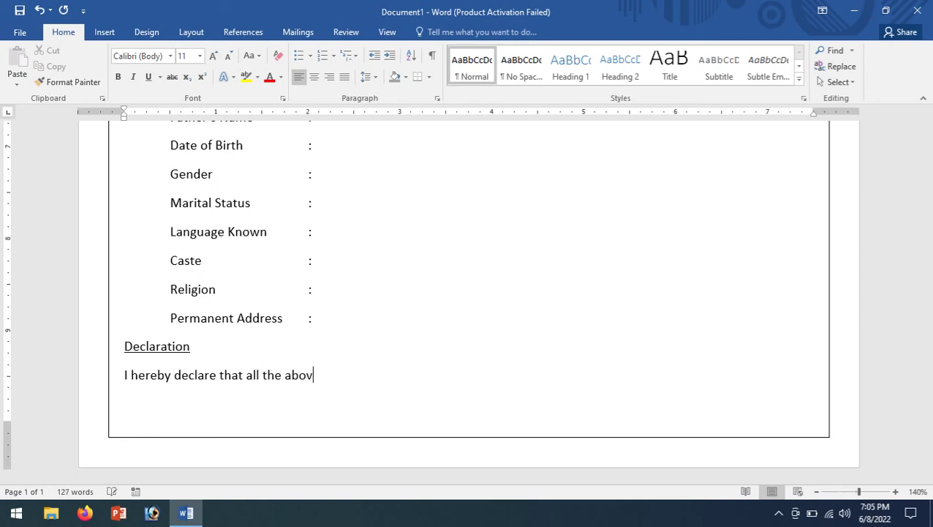
pyautogui.write('e in')
pyautogui.write('formati')
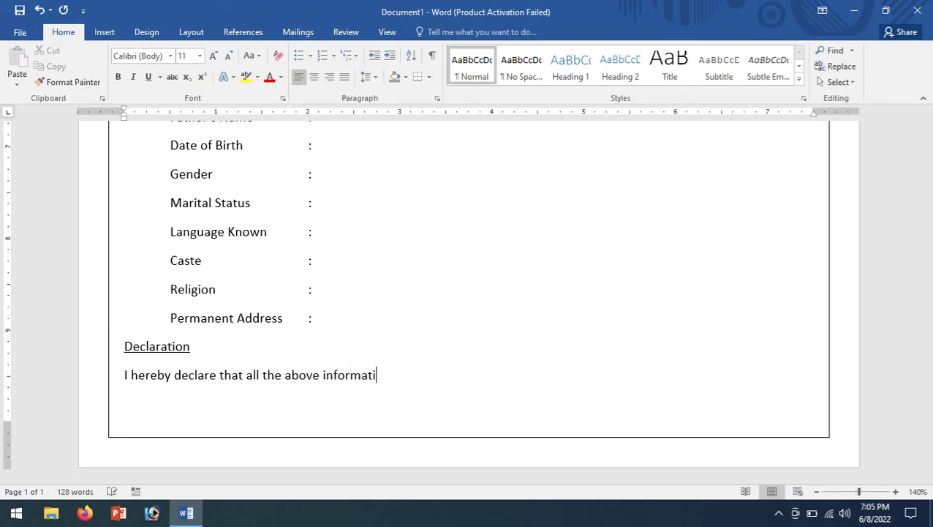
pyautogui.write('onis t')
pyautogui.write('rue')
pyautogui.write(' to')
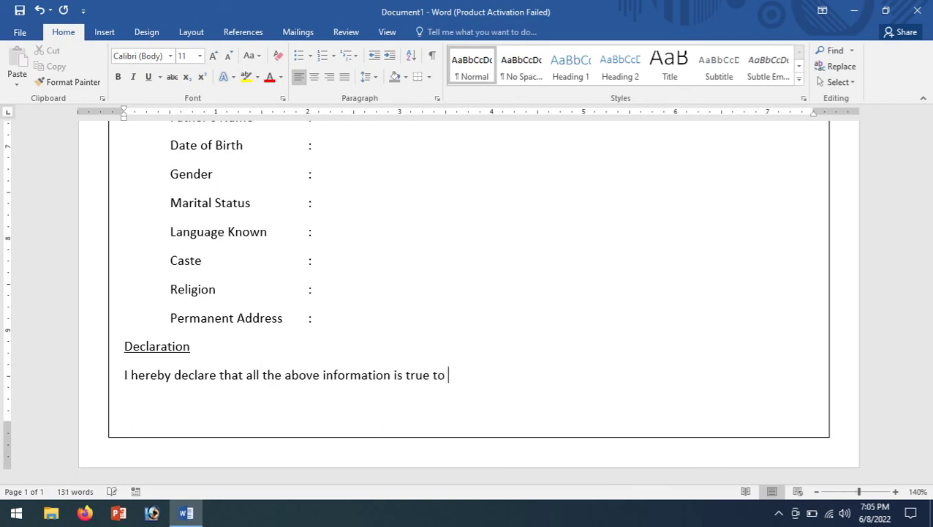
pyautogui.write('the best')
pyautogui.write(' of my kn')
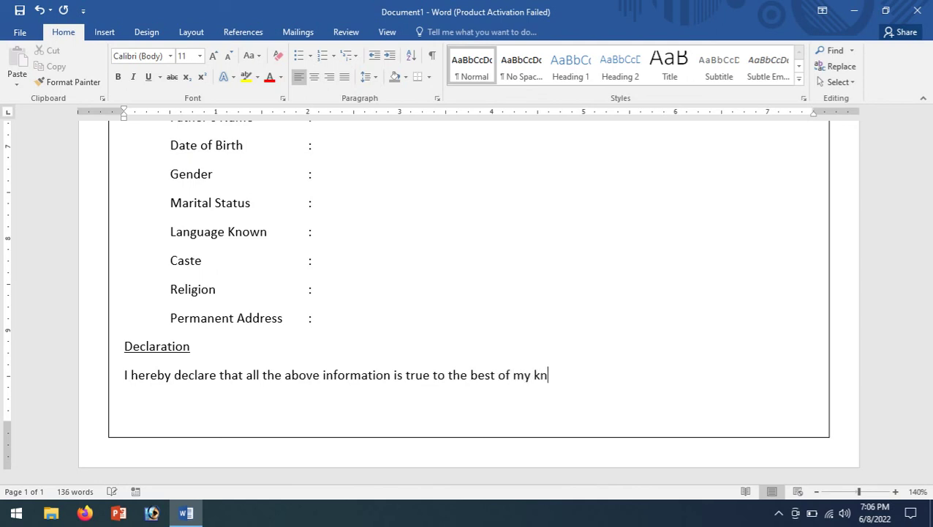
pyautogui.write('o')
pyautogui.write('wla')
pyautogui.press('BackSpace')
pyautogui.write('edg')
pyautogui.write('e')
# Step: Add a 'Date –' line followed by a 'Place' line below the declaration
pyautogui.write('Dat')
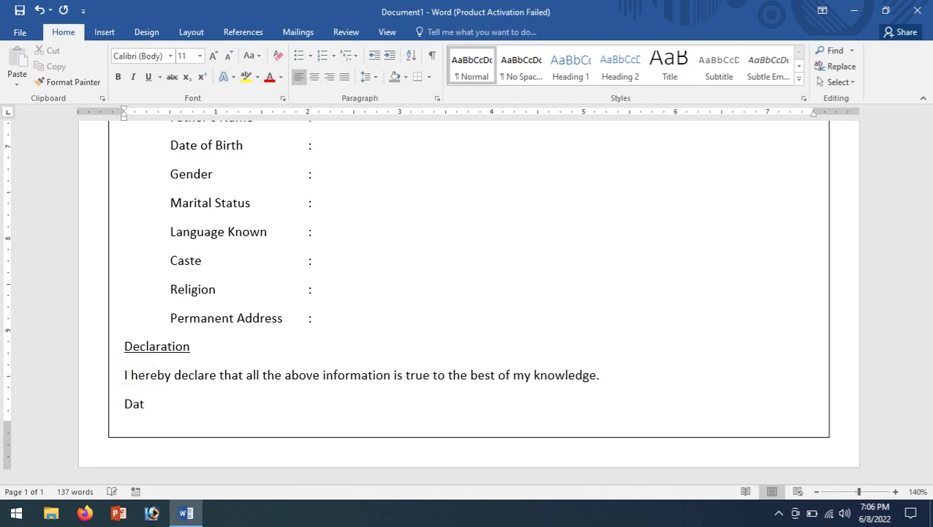
pyautogui.write(':')
pyautogui.write('a s')
pyautogui.press('BackSpace')
pyautogui.press('BackSpace')
pyautogui.write('-')
pyautogui.press('Return')
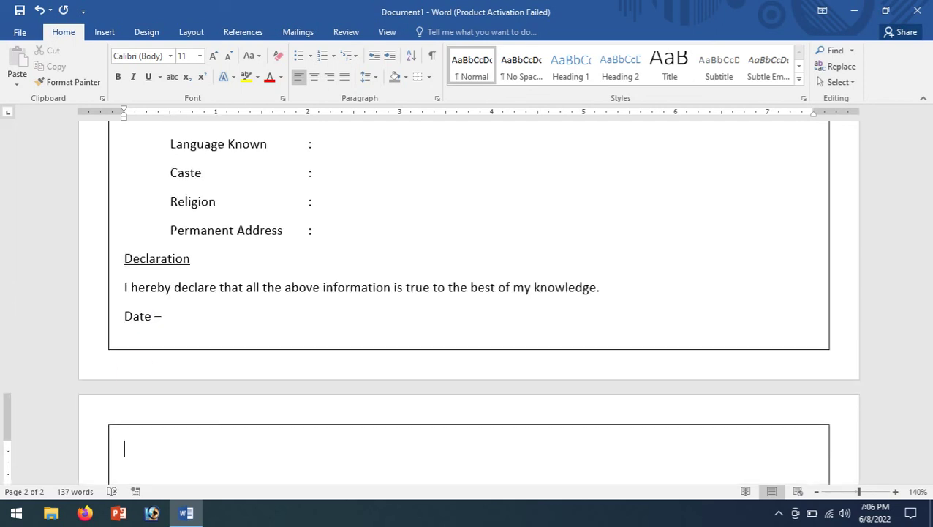
pyautogui.write('Place - S')
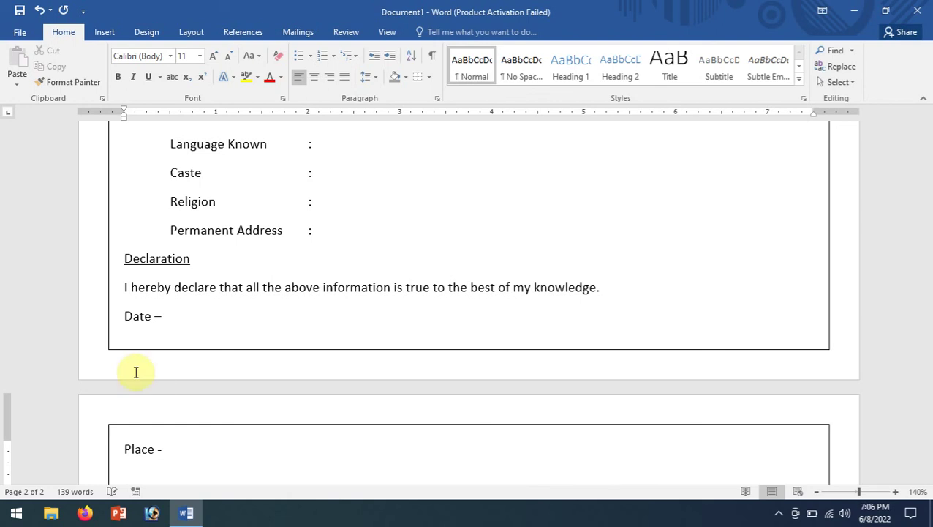
# Step: Type 'Signature' at the right end of the Place line, correcting the typo
pyautogui.write('ignr')
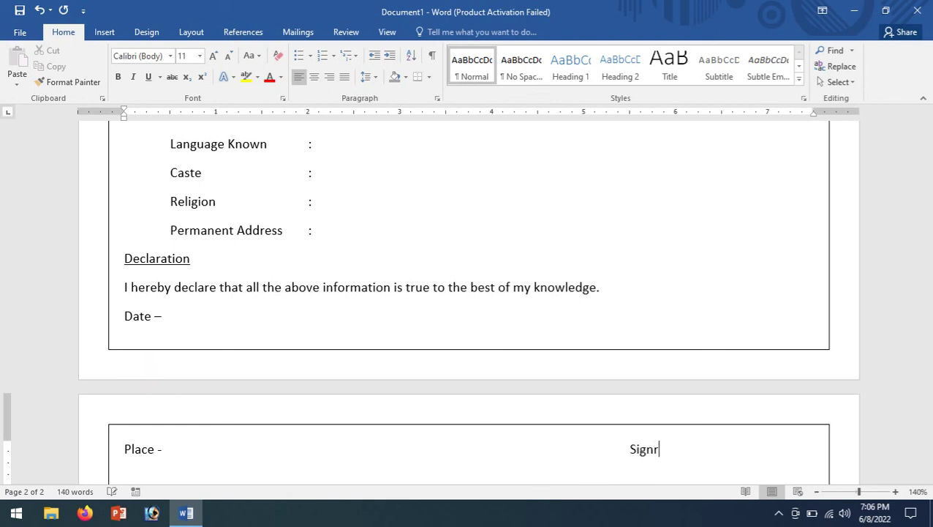
pyautogui.press('BackSpace')
pyautogui.write('at')
pyautogui.write('ure')
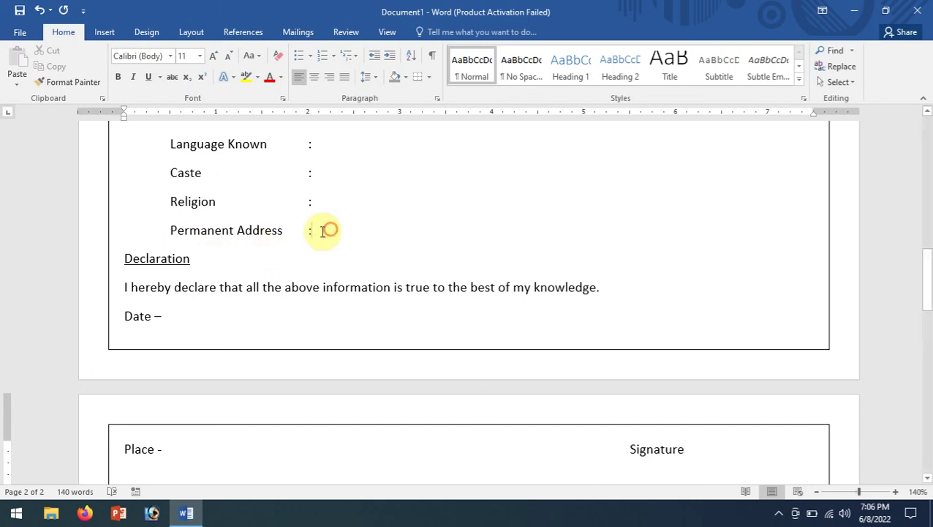
# Step: Remove the space after each paragraph in the Personal Information fields
pyautogui.moveTo(321, 230)
pyautogui.mouseDown()
pyautogui.moveTo(153, 159)
pyautogui.moveTo(164, 329)
pyautogui.mouseUp()
pyautogui.click(375, 78)
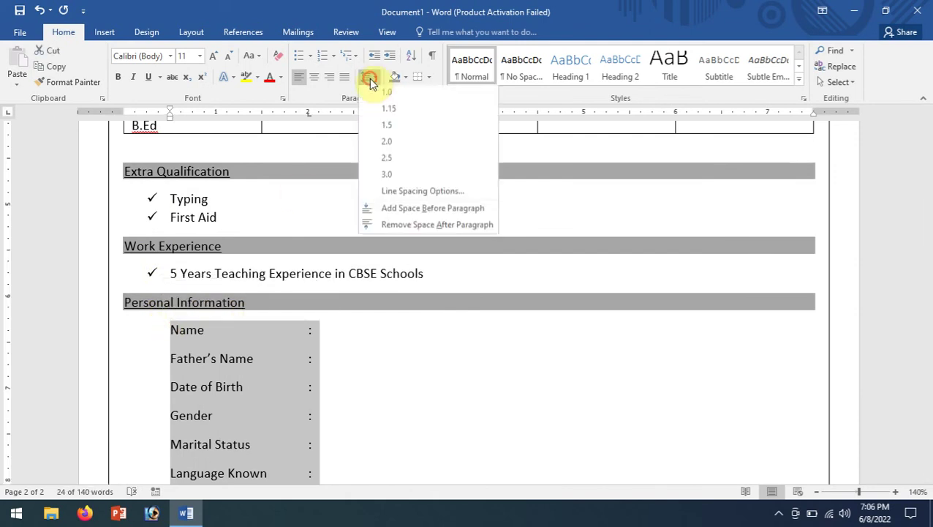
pyautogui.click(405, 228)
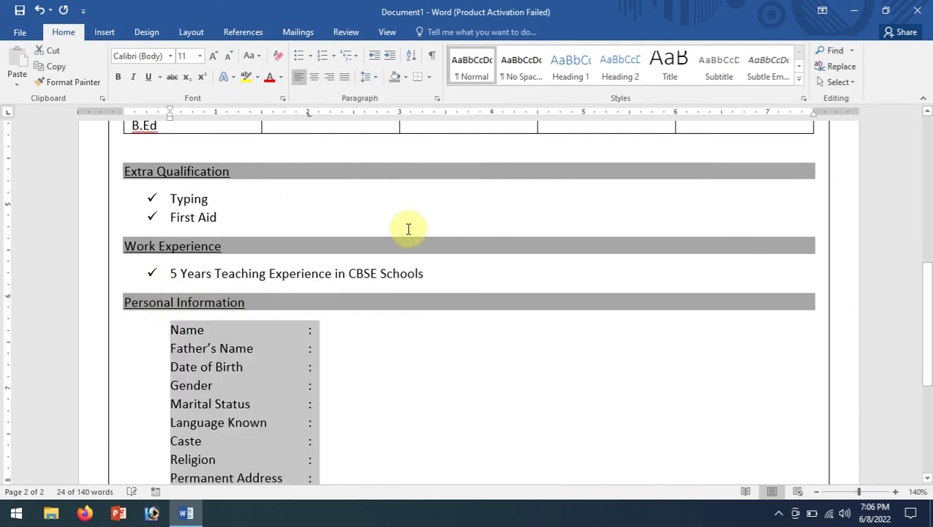
pyautogui.moveTo(925, 286)
pyautogui.mouseDown()
pyautogui.moveTo(914, 394)
pyautogui.moveTo(931, 130)
pyautogui.mouseUp()
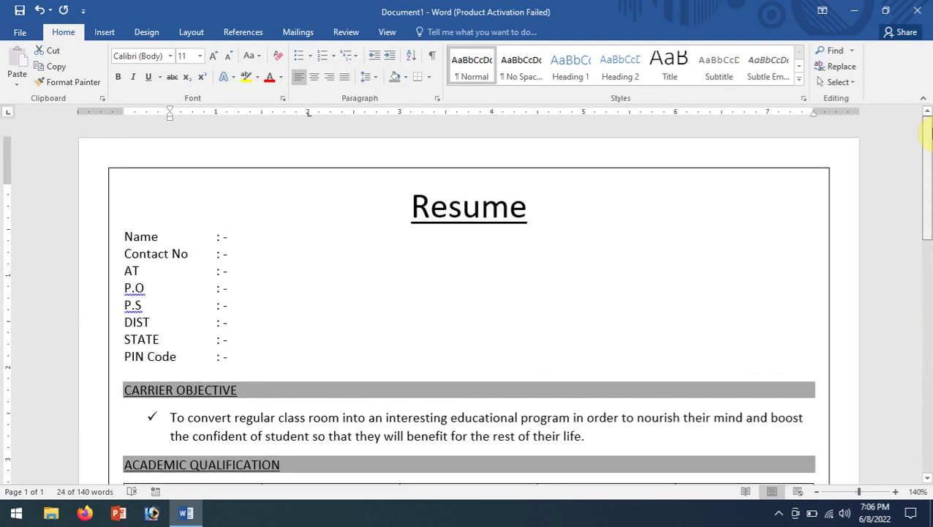
# Step: Draw a rectangle photo box to the right of the name and address fields
pyautogui.click(648, 257)
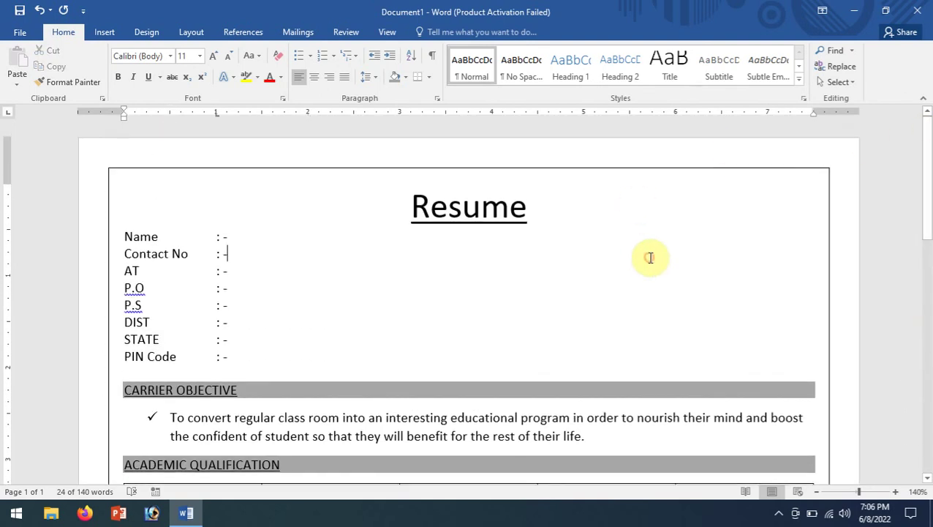
pyautogui.click(104, 32)
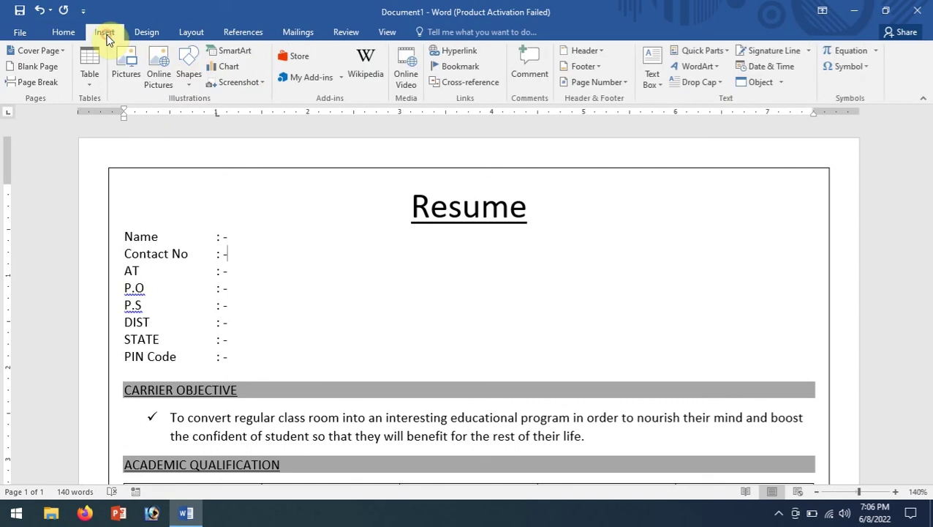
pyautogui.click(189, 74)
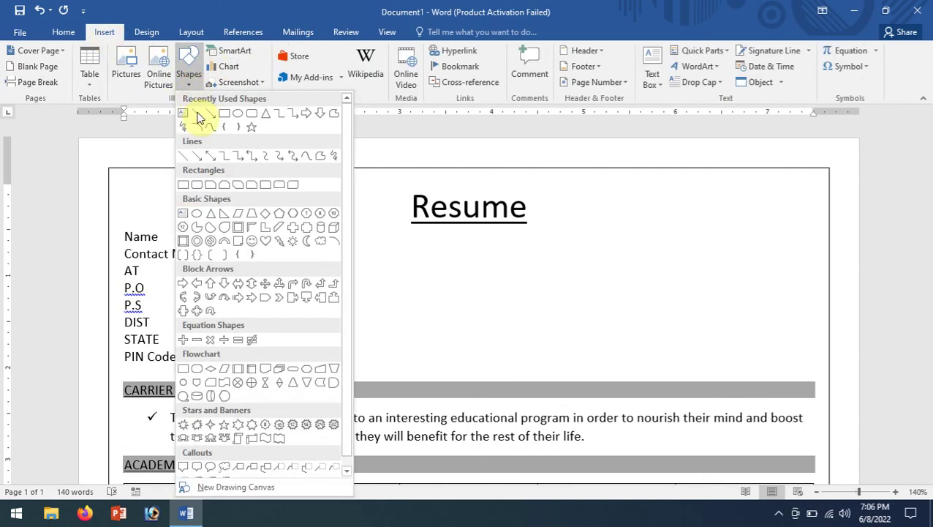
pyautogui.click(223, 114)
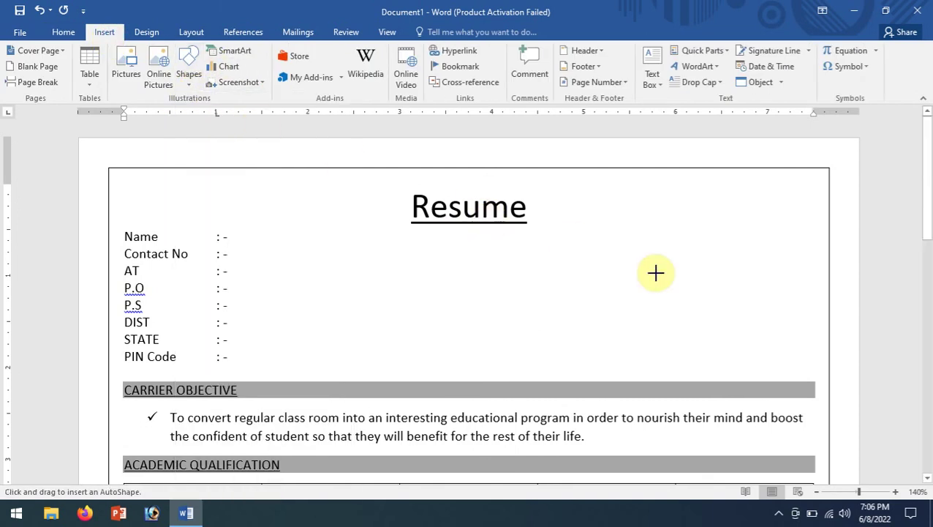
pyautogui.moveTo(647, 231)
pyautogui.mouseDown()
pyautogui.moveTo(773, 343)
pyautogui.moveTo(752, 358)
pyautogui.mouseUp()
# Step: Give the rectangle a white fill style with a black outline
pyautogui.click(199, 66)
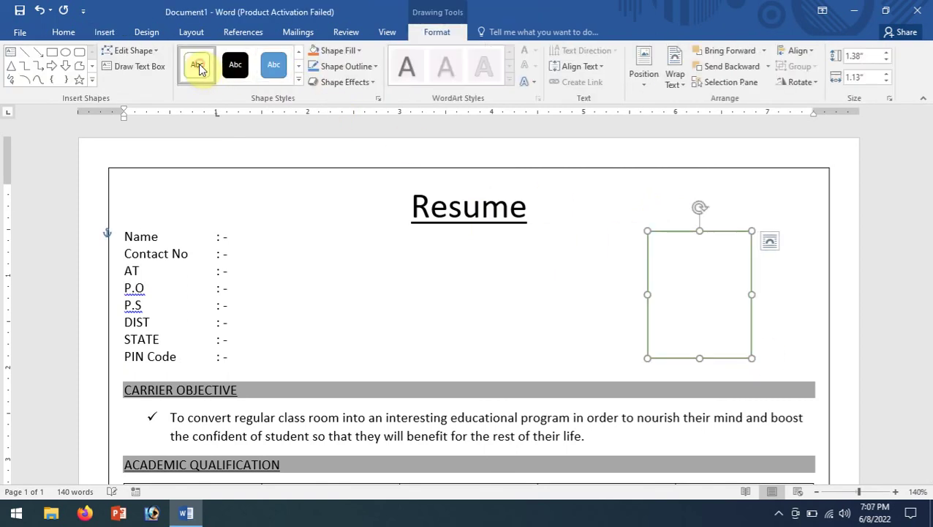
pyautogui.click(349, 67)
pyautogui.click(325, 97)
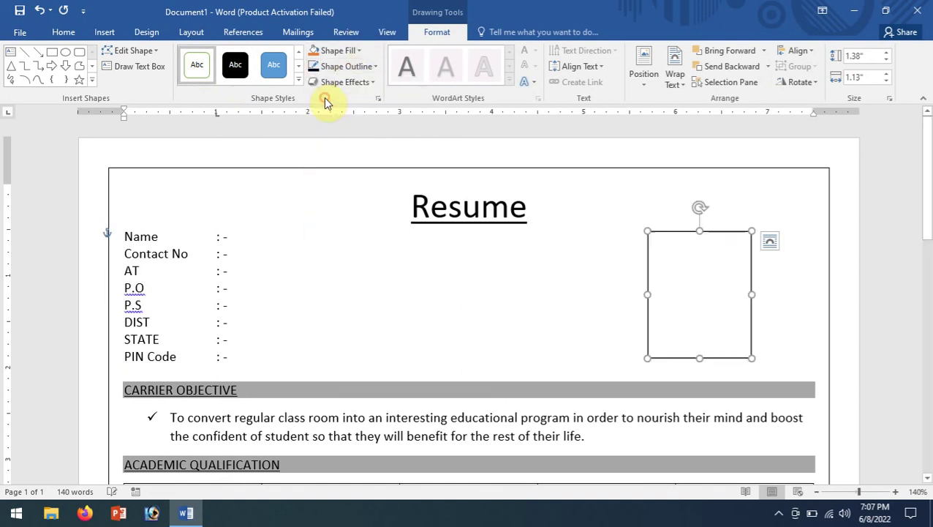
pyautogui.click(569, 224)
# Step: Set the resume content from the fields downward to font size 12
pyautogui.moveTo(927, 183); pyautogui.dragTo(899, 282)
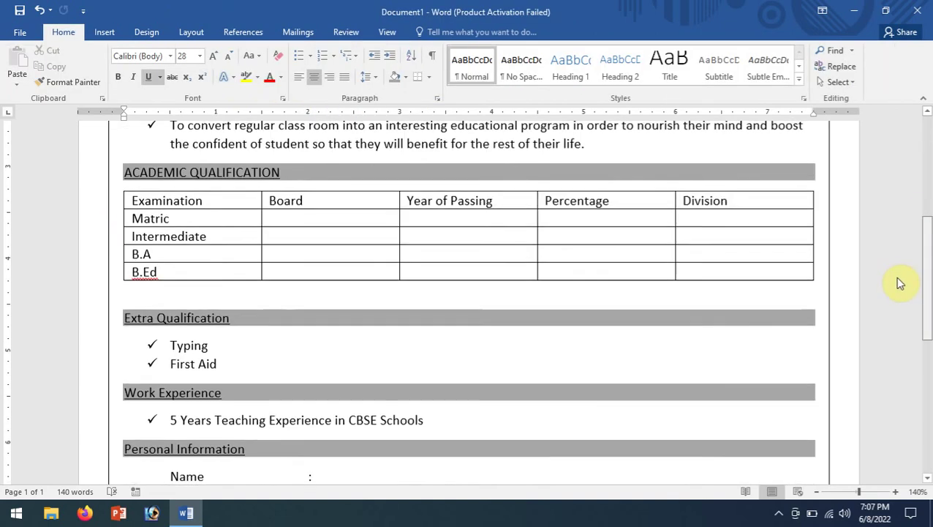
pyautogui.scroll(-5, 538, 300)
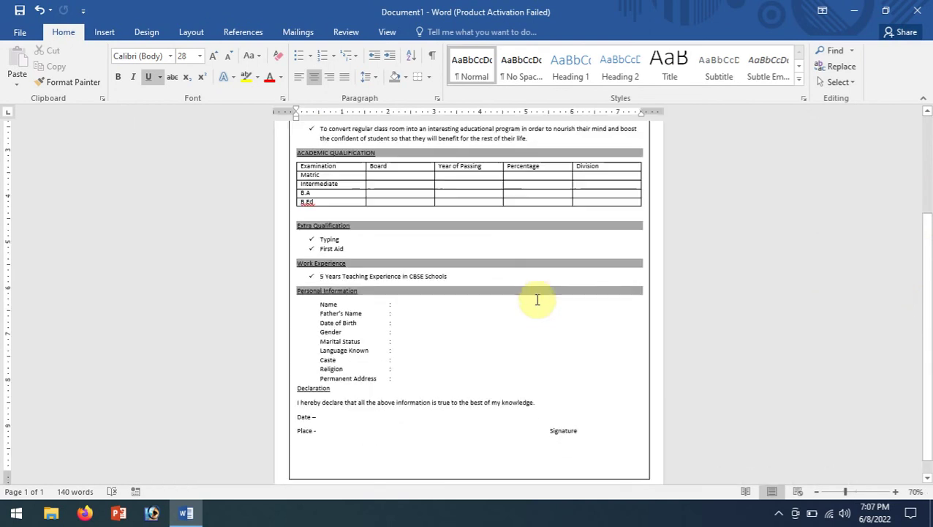
pyautogui.scroll(-2, 537, 300)
pyautogui.moveTo(926, 315); pyautogui.dragTo(926, 230)
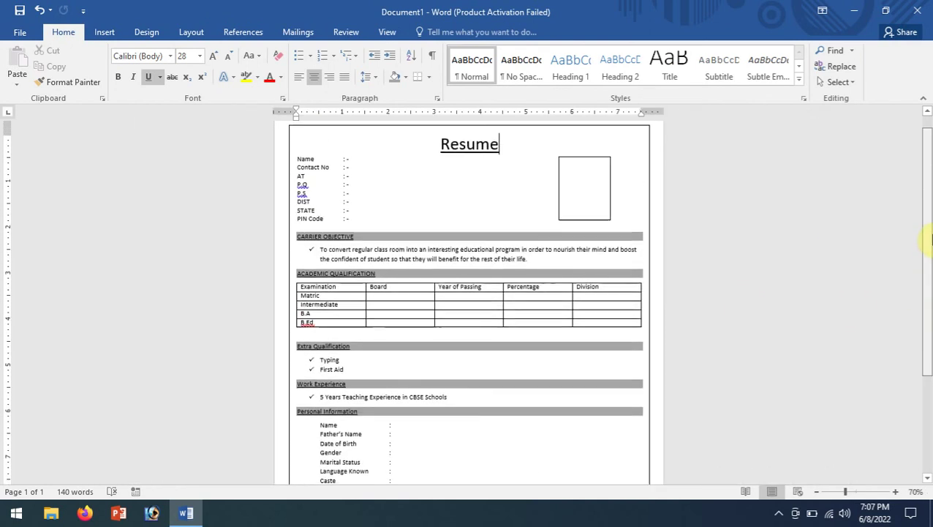
pyautogui.scroll(3, 607, 212)
pyautogui.scroll(4, 603, 213)
pyautogui.scroll(-3, 600, 212)
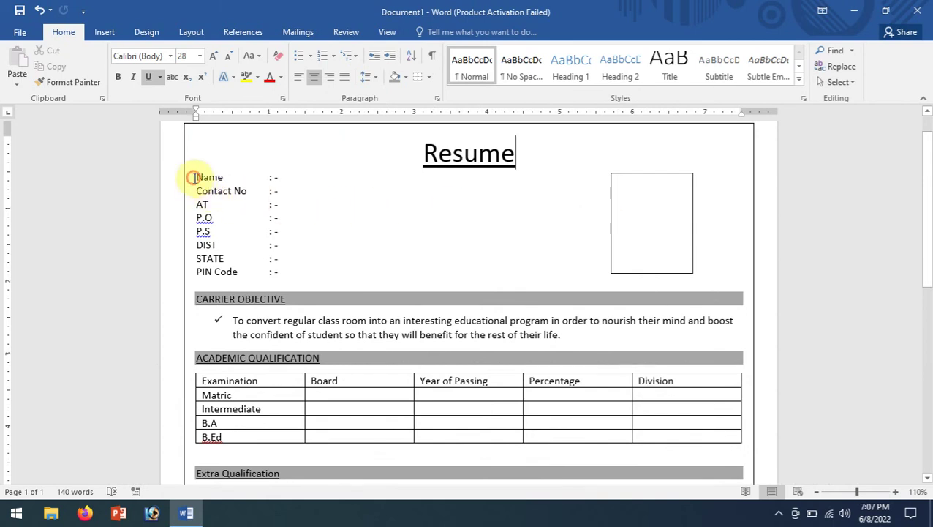
pyautogui.moveTo(194, 177)
pyautogui.mouseDown()
pyautogui.moveTo(410, 362)
pyautogui.moveTo(580, 468)
pyautogui.moveTo(698, 426)
pyautogui.mouseUp()
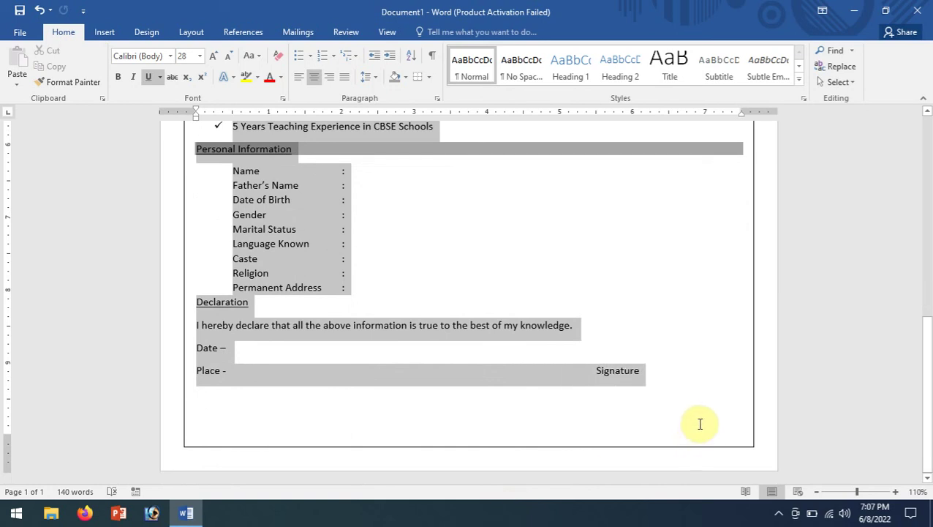
pyautogui.click(200, 56)
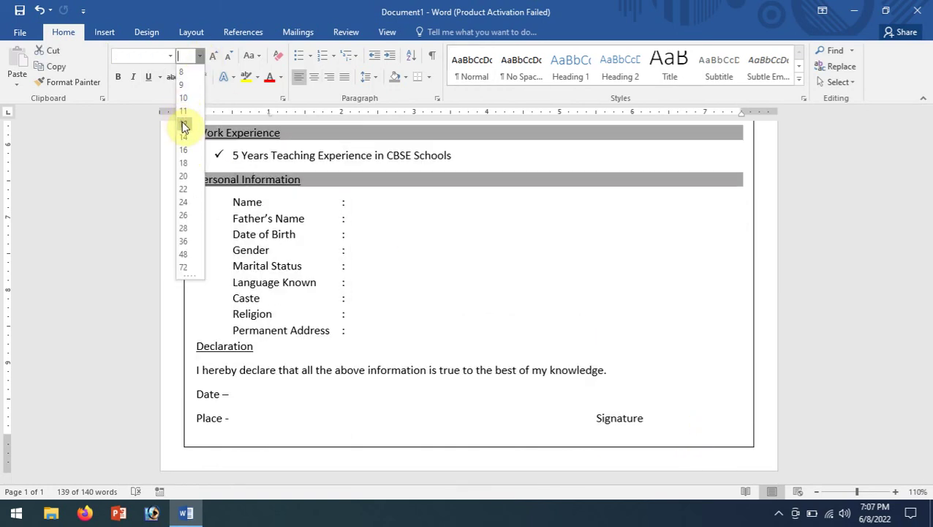
pyautogui.click(184, 126)
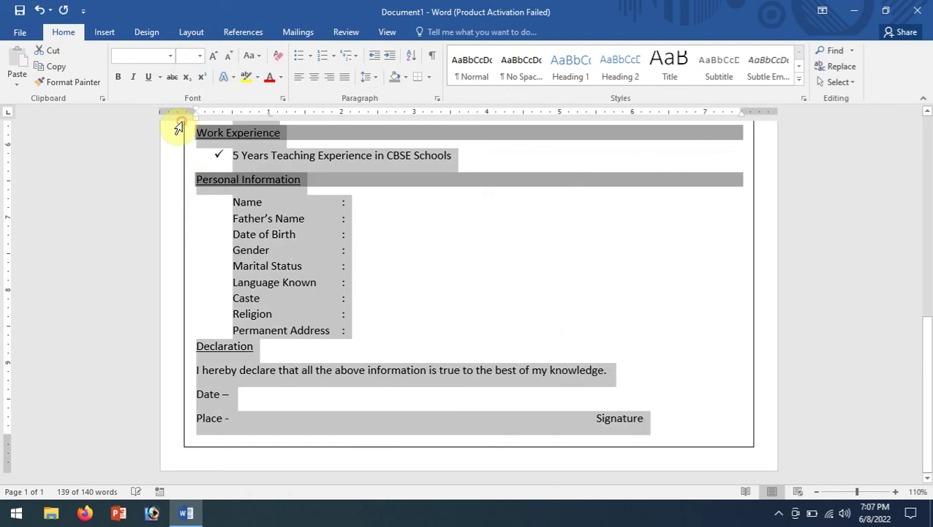
# Step: Remove the space after paragraph between the Date and Place lines
pyautogui.click(342, 418)
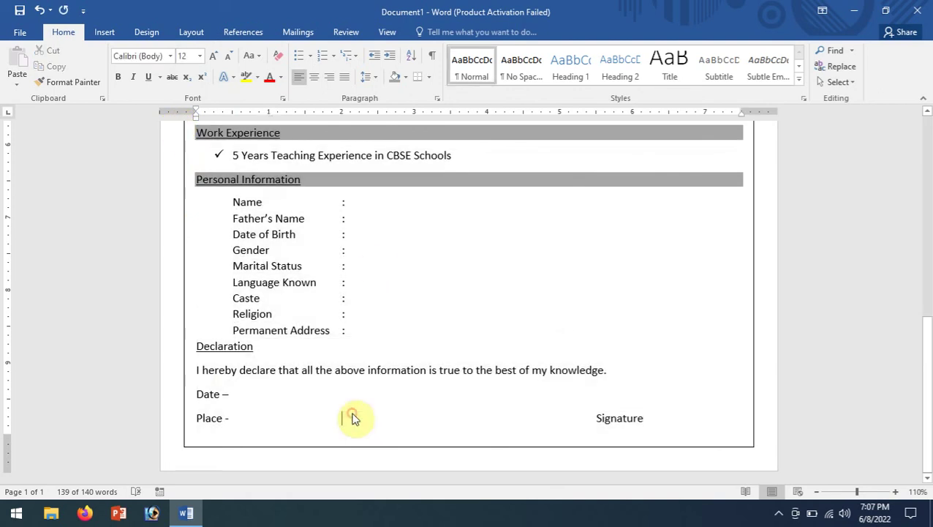
pyautogui.moveTo(195, 390); pyautogui.dragTo(653, 430)
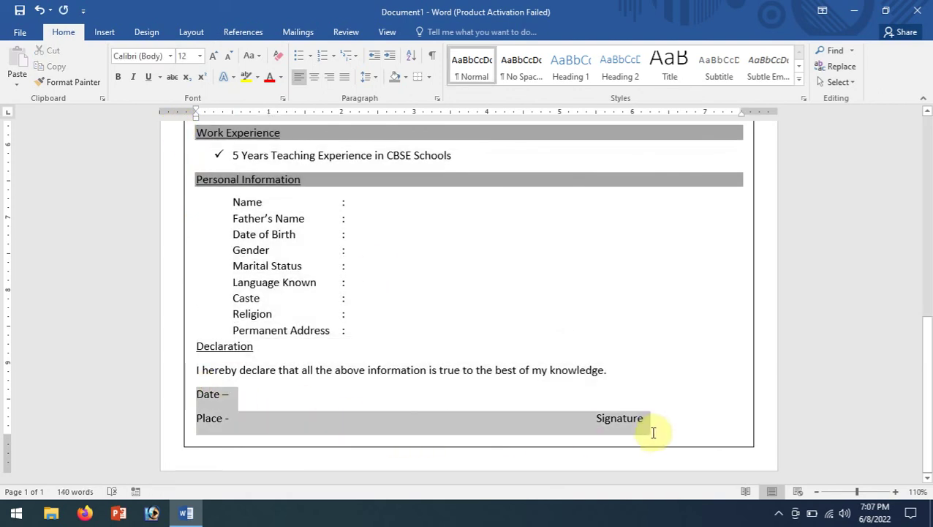
pyautogui.click(367, 79)
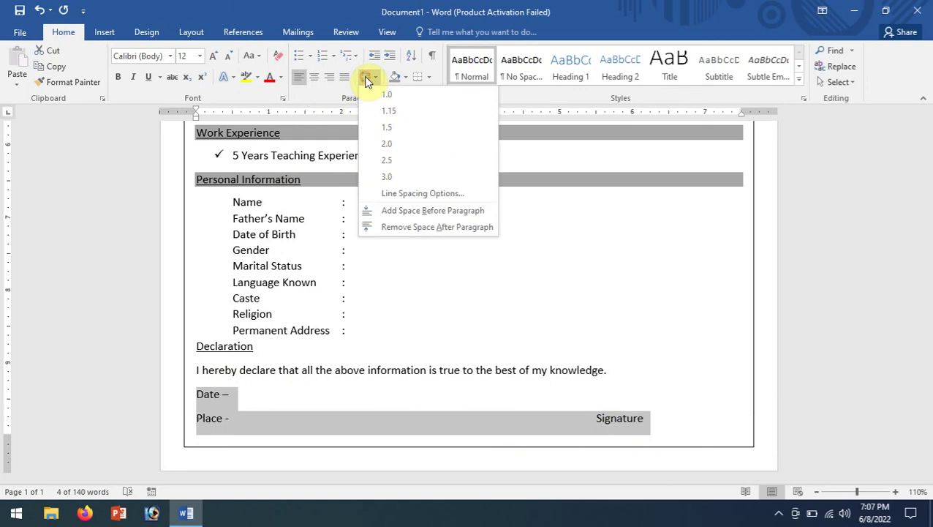
pyautogui.click(391, 228)
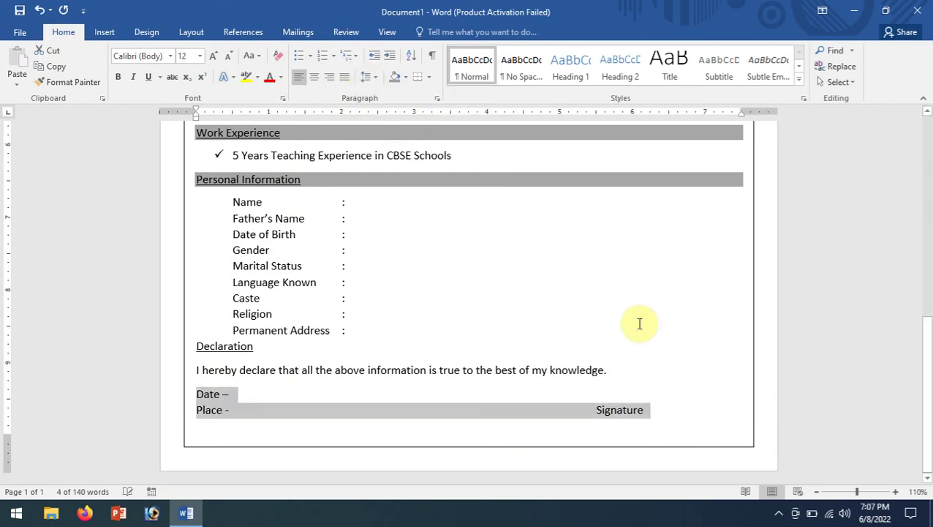
pyautogui.click(644, 379)
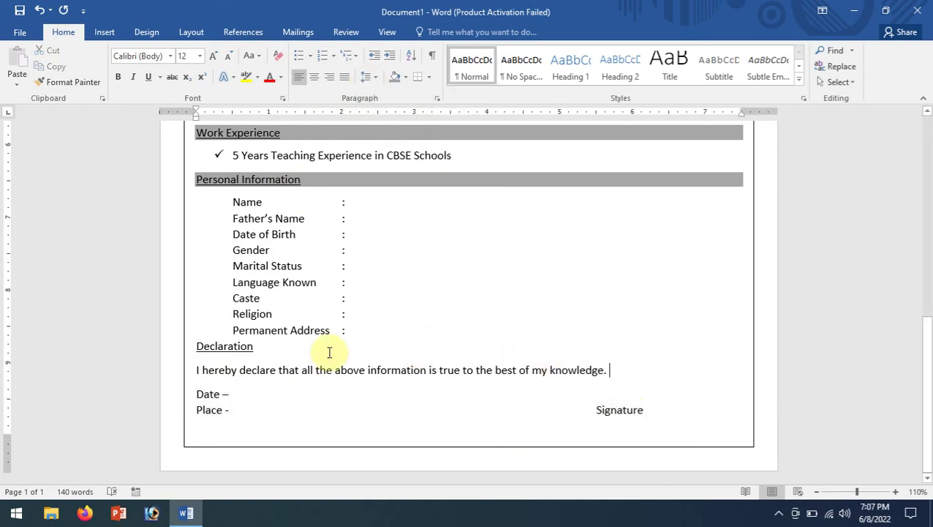
# Step: Apply the same grey shading to the Declaration heading
pyautogui.click(226, 342)
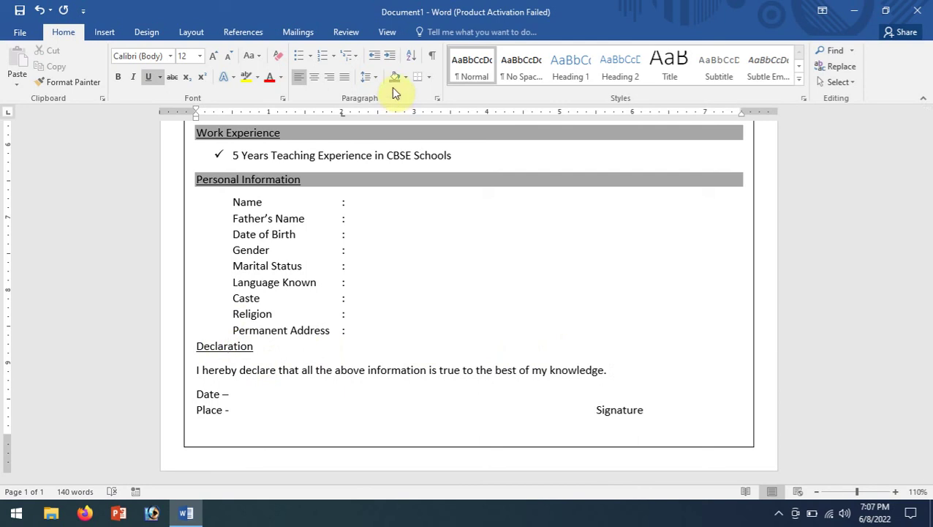
pyautogui.click(395, 82)
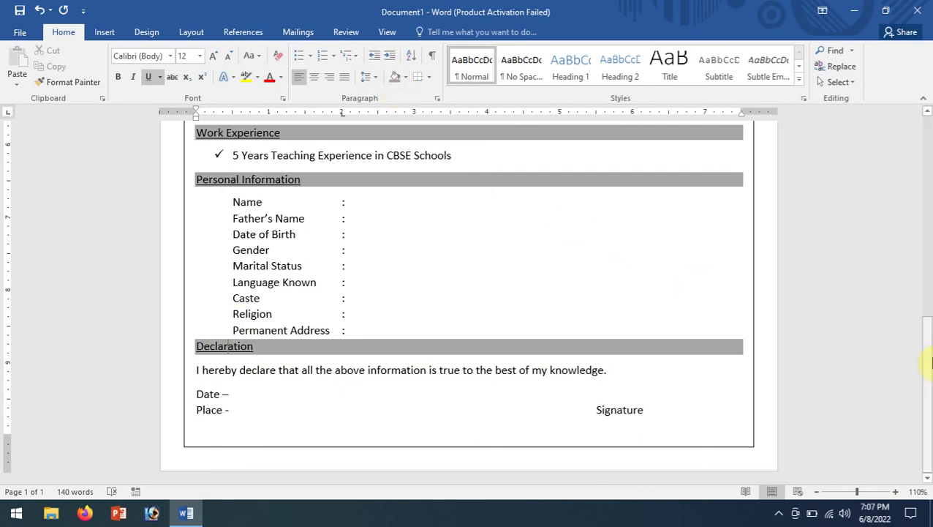
pyautogui.moveTo(929, 357); pyautogui.dragTo(927, 203)
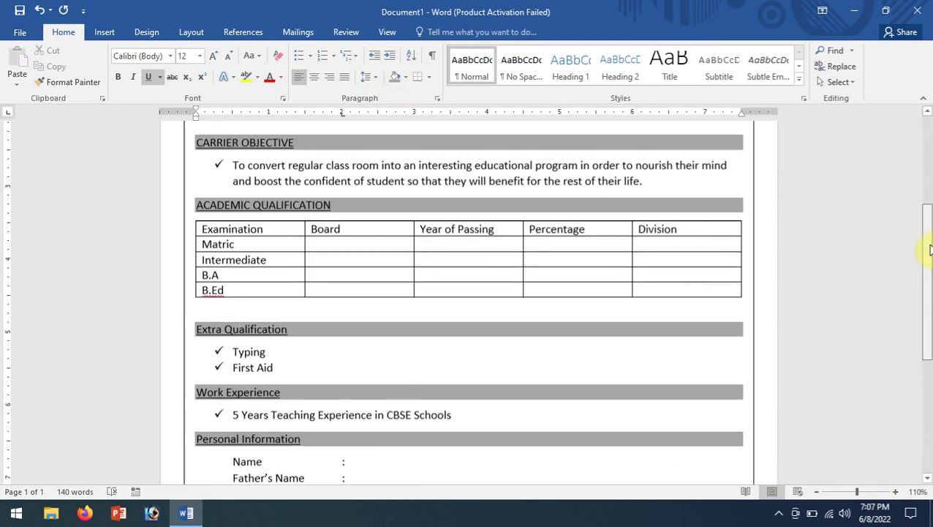
# Step: Select all headings formatted like CARRIER OBJECTIVE and make them size 14 uppercase
pyautogui.moveTo(929, 204)
pyautogui.mouseDown()
pyautogui.moveTo(928, 150)
pyautogui.moveTo(929, 202)
pyautogui.mouseUp()
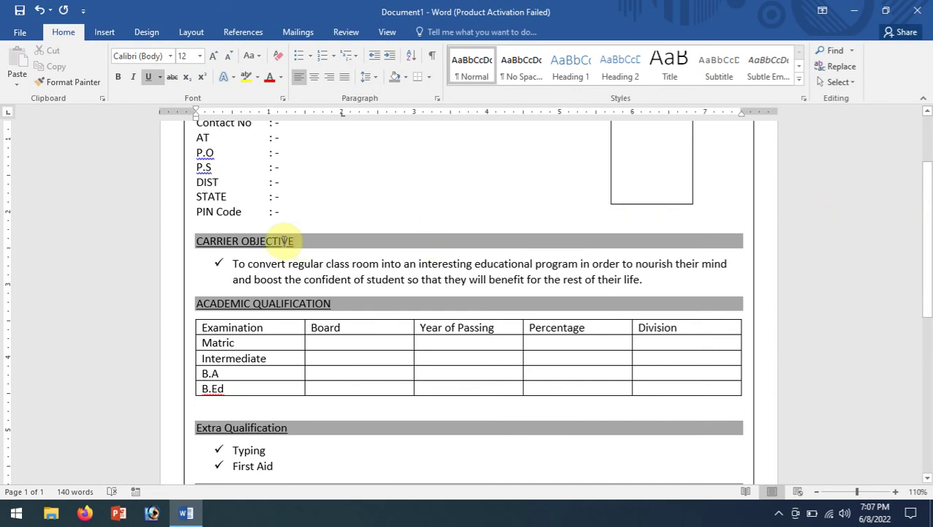
pyautogui.moveTo(284, 241); pyautogui.dragTo(194, 251)
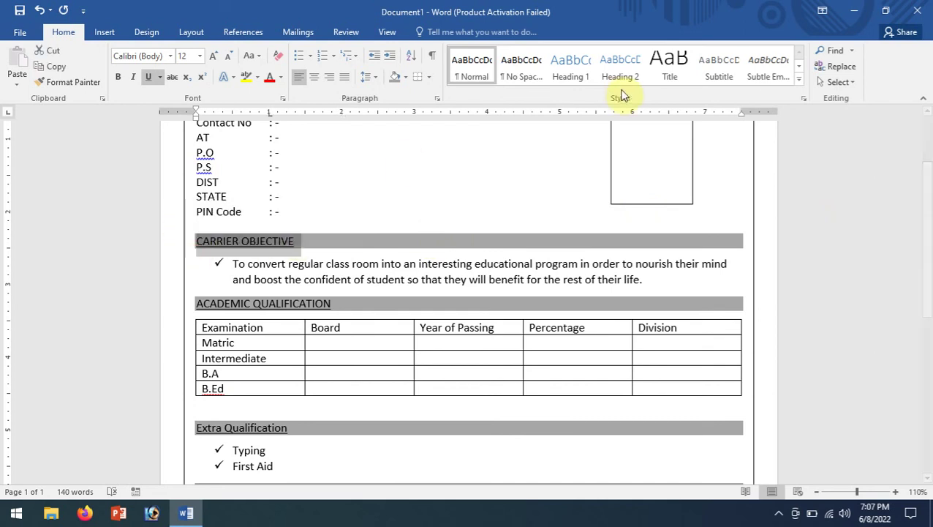
pyautogui.click(845, 82)
pyautogui.click(835, 133)
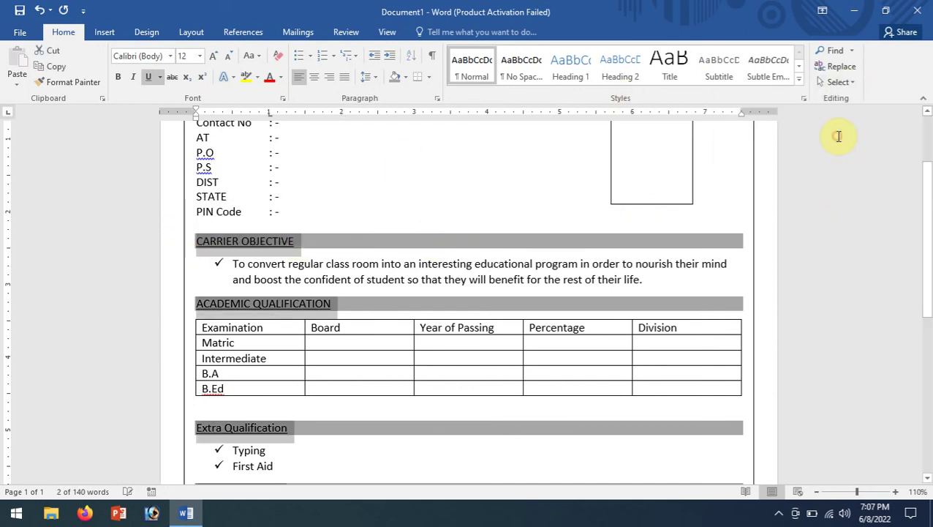
pyautogui.click(200, 56)
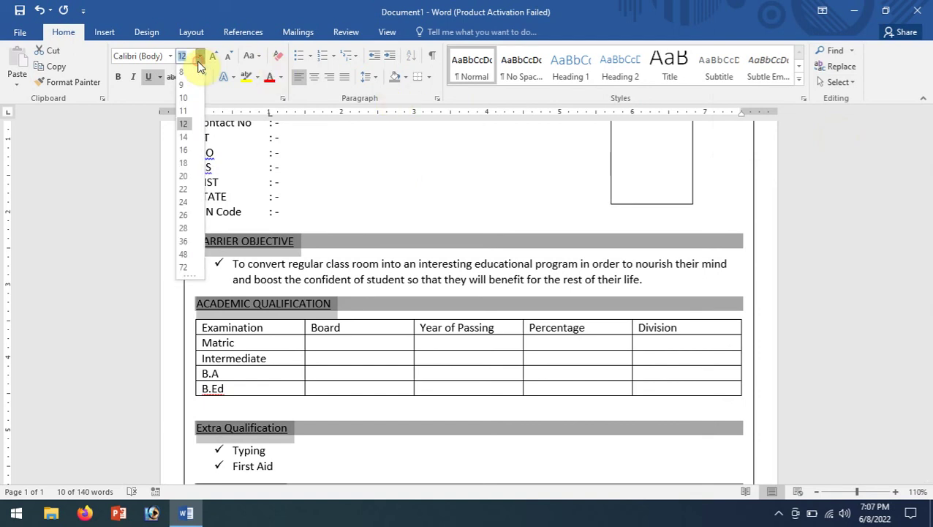
pyautogui.click(186, 147)
pyautogui.click(245, 59)
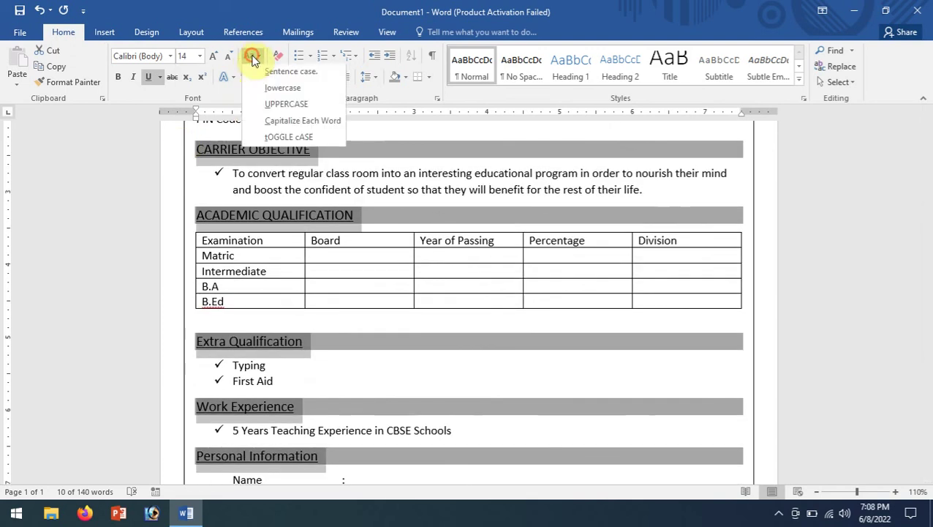
pyautogui.click(247, 106)
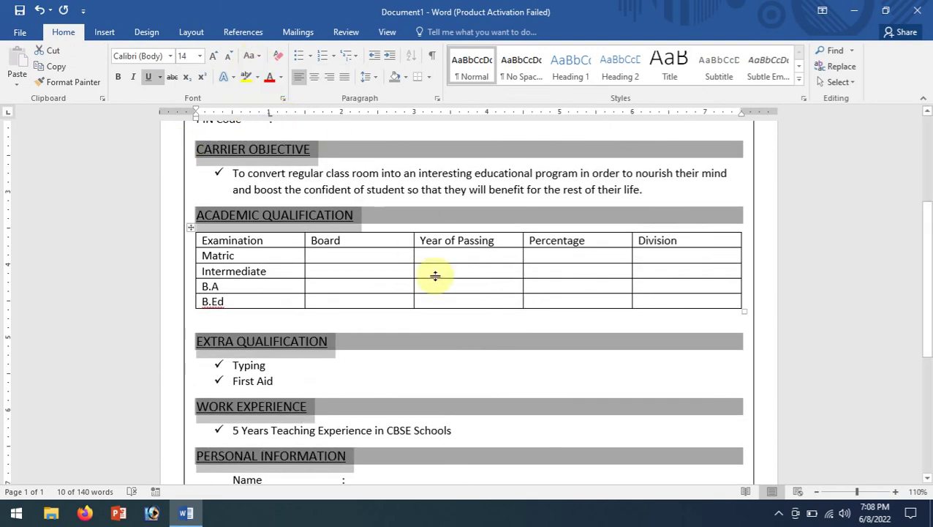
# Step: Copy the heading formatting onto the Declaration heading with Format Painter
pyautogui.moveTo(927, 271); pyautogui.dragTo(923, 361)
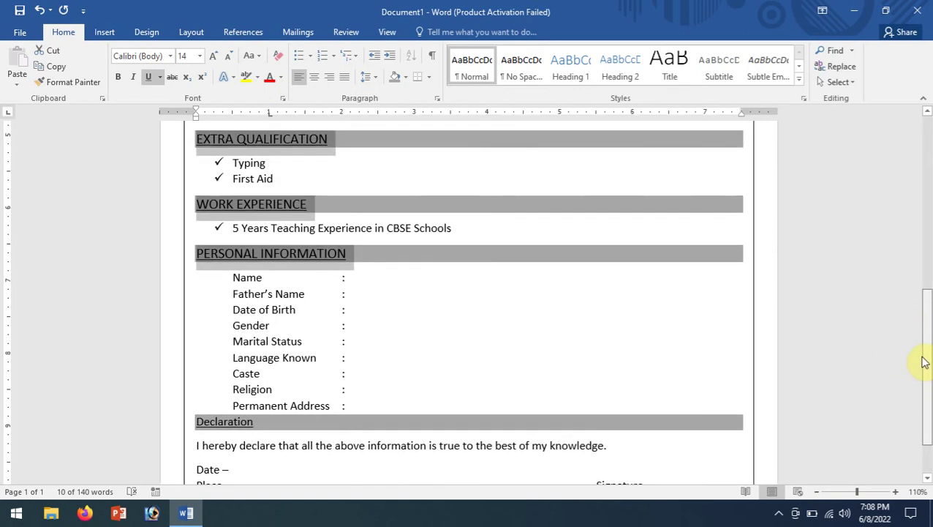
pyautogui.moveTo(923, 361); pyautogui.dragTo(918, 337)
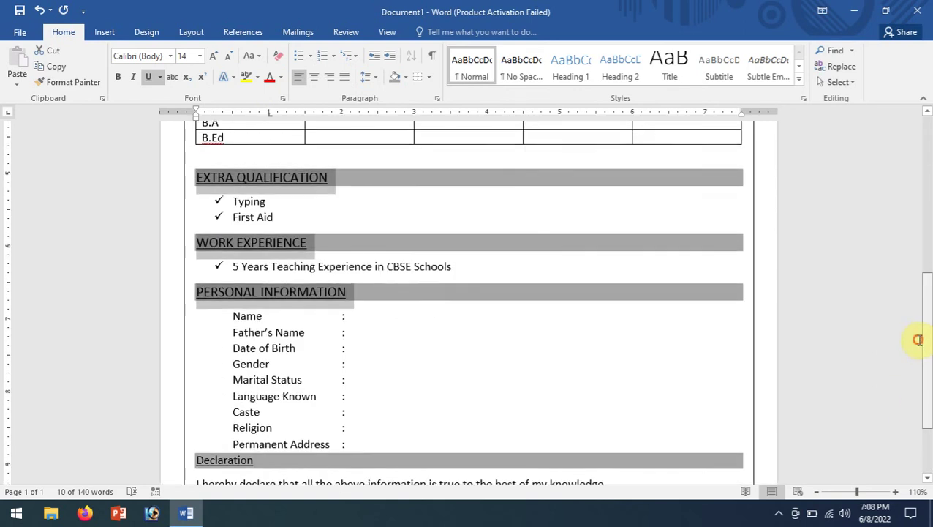
pyautogui.click(67, 82)
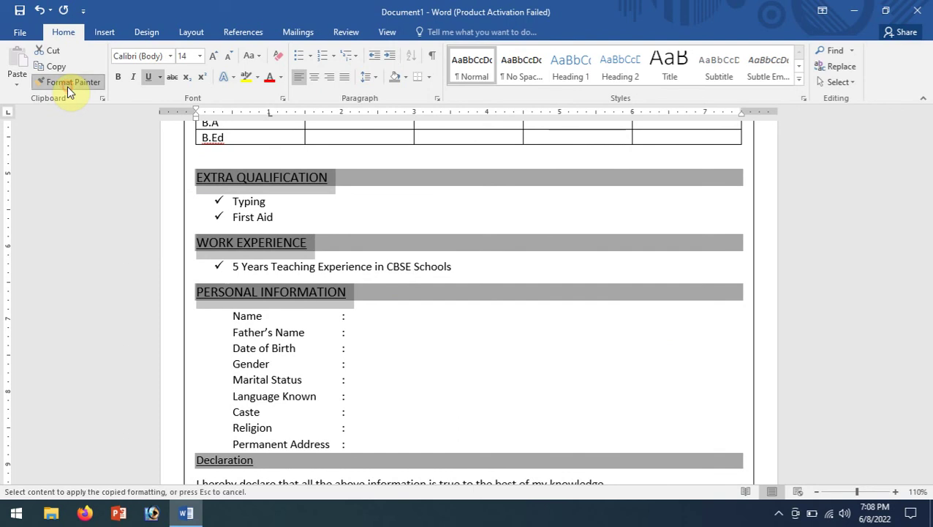
pyautogui.click(163, 456)
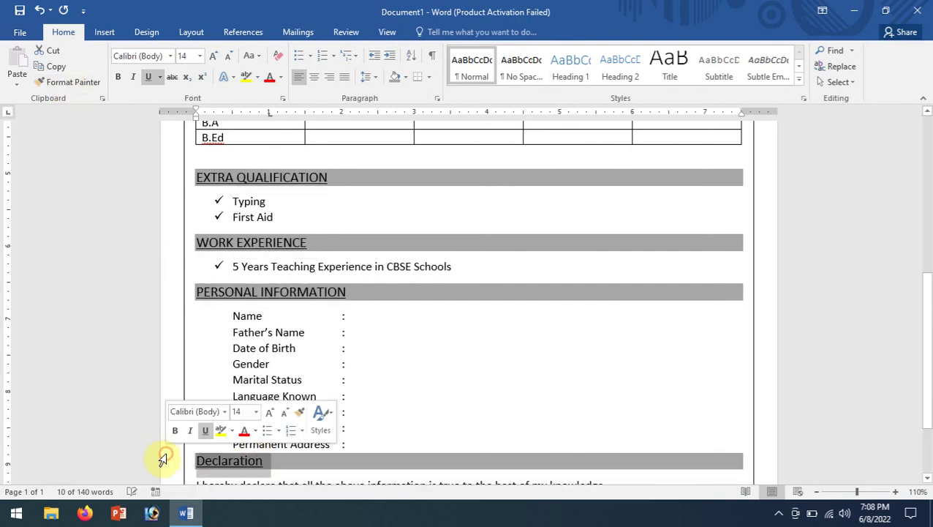
pyautogui.click(464, 477)
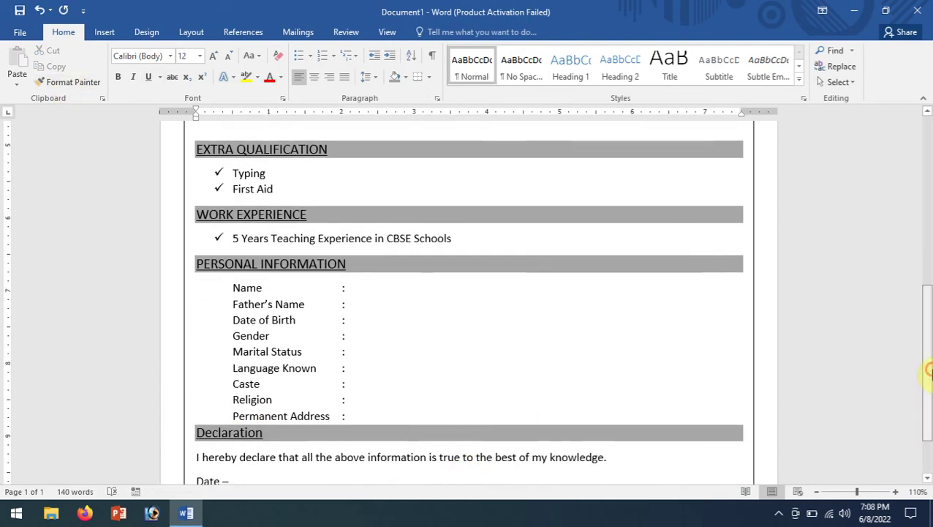
pyautogui.moveTo(927, 375); pyautogui.dragTo(928, 171)
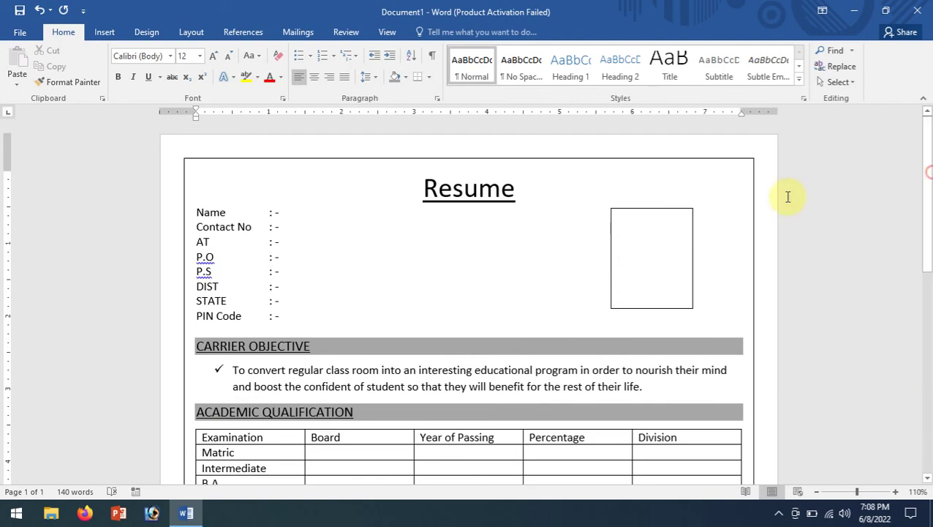
# Step: Shade all similarly formatted headings White, Background 1, Darker 15%
pyautogui.tripleClick(285, 345)
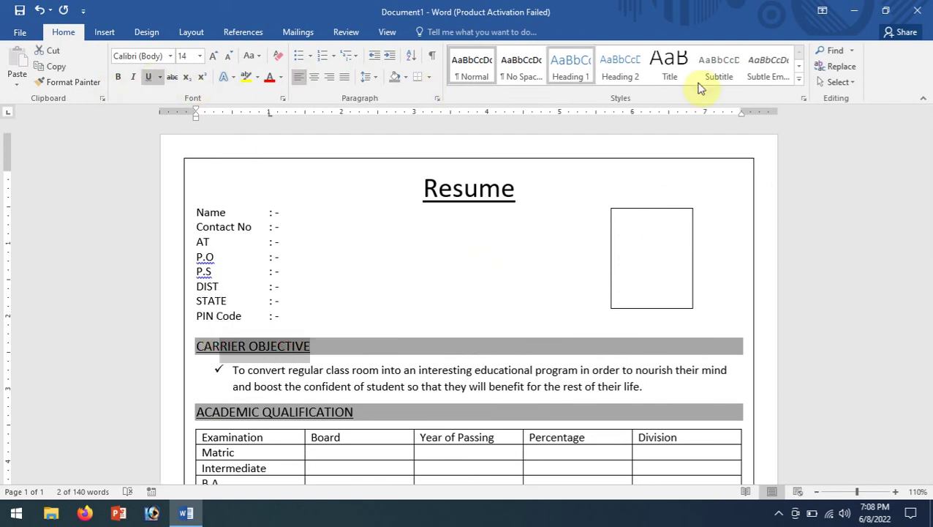
pyautogui.click(839, 83)
pyautogui.click(844, 133)
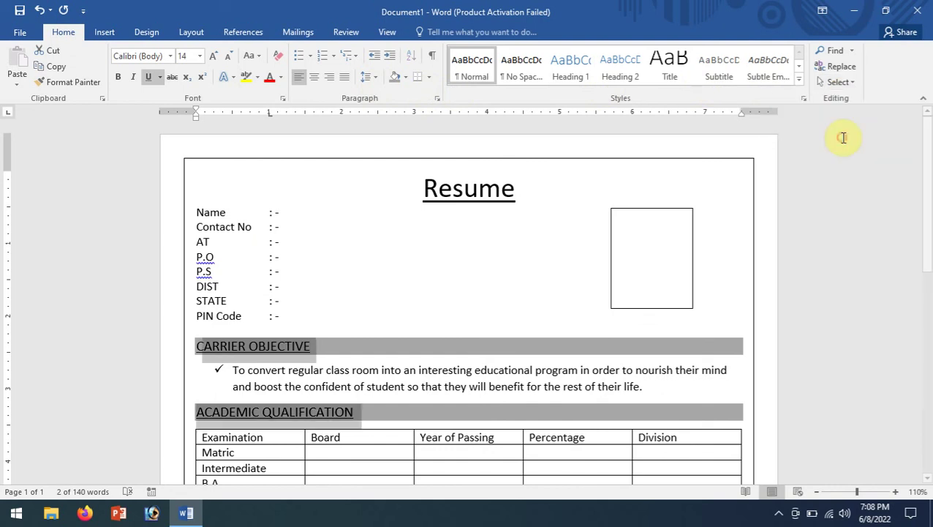
pyautogui.click(404, 79)
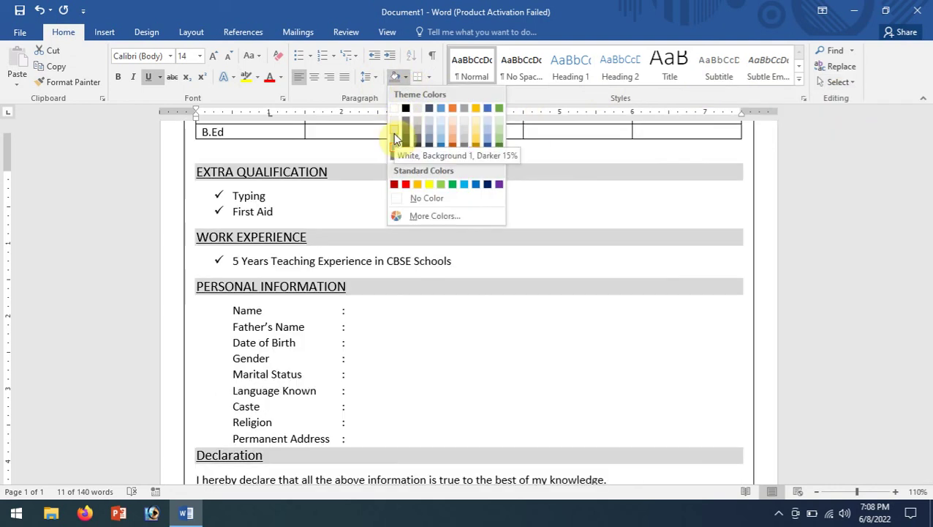
pyautogui.click(393, 132)
pyautogui.click(825, 244)
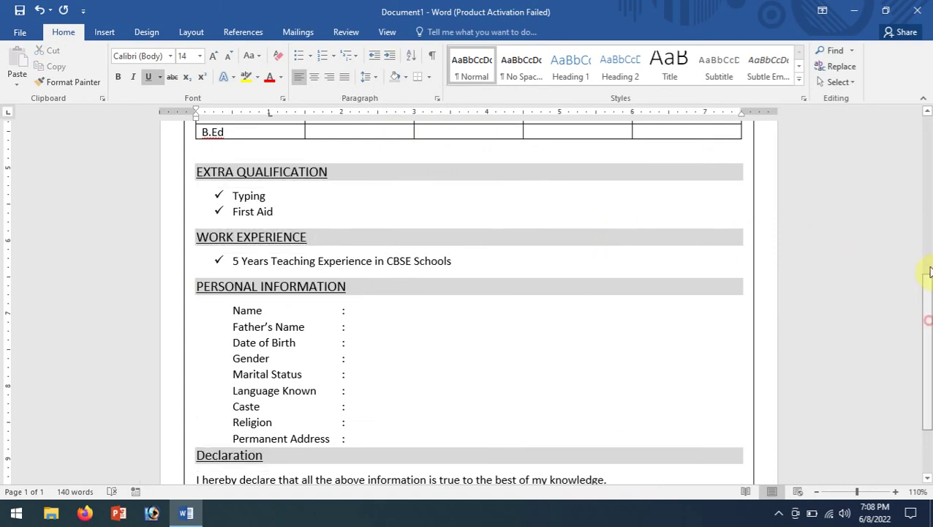
pyautogui.moveTo(928, 272); pyautogui.dragTo(926, 117)
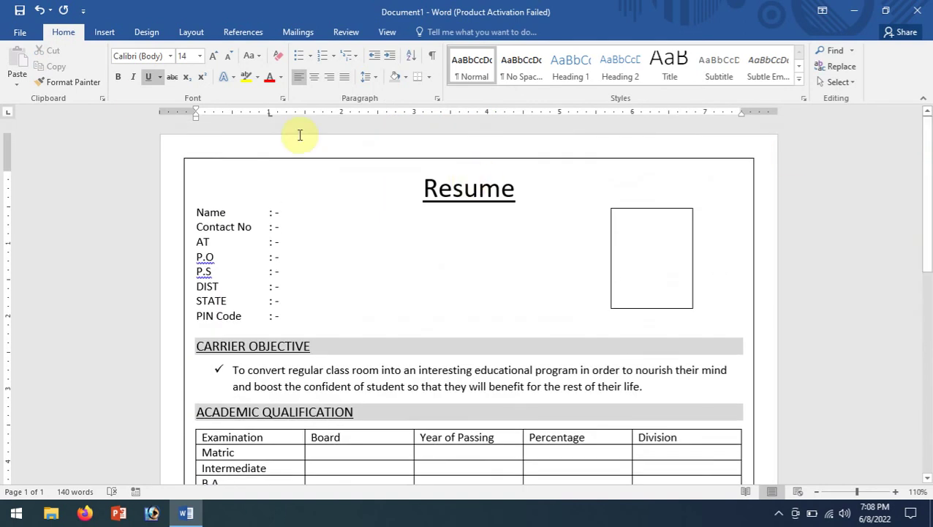
# Step: Collapse the ribbon and switch the view to One Page
pyautogui.doubleClick(65, 34)
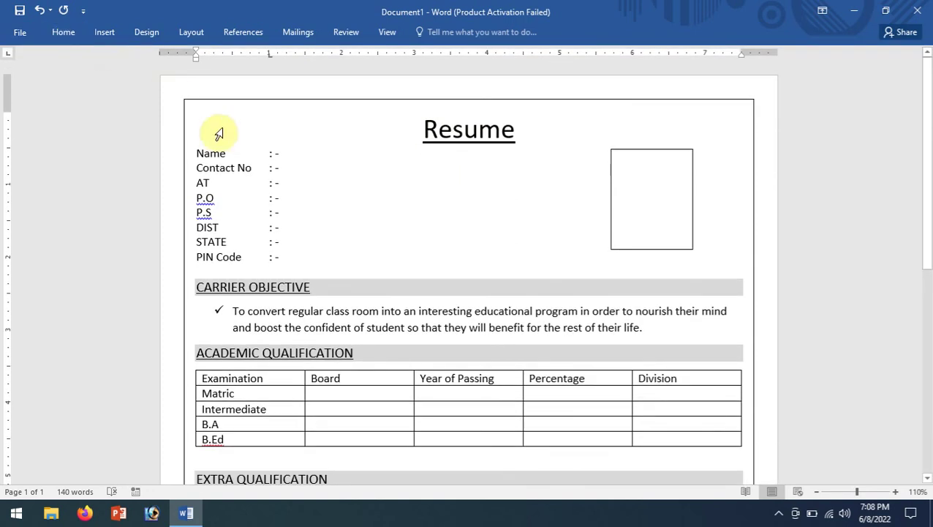
pyautogui.click(393, 33)
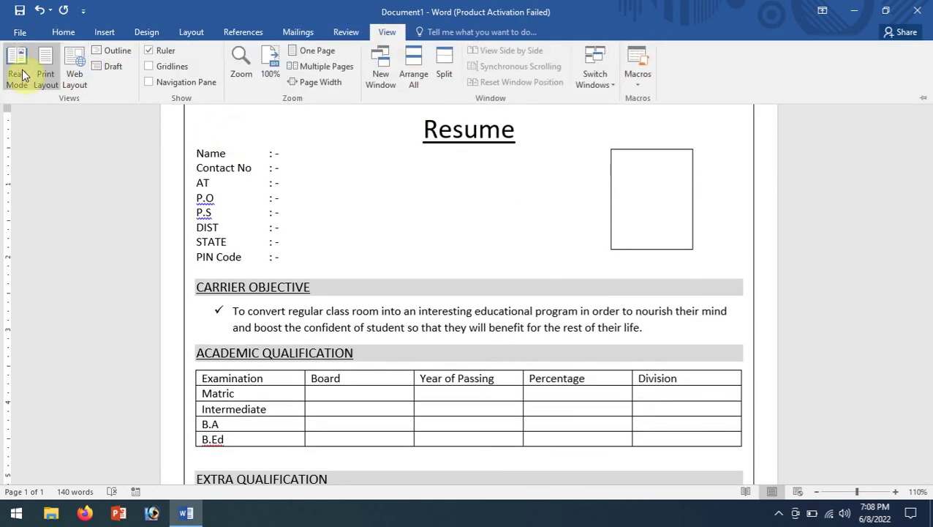
pyautogui.click(330, 57)
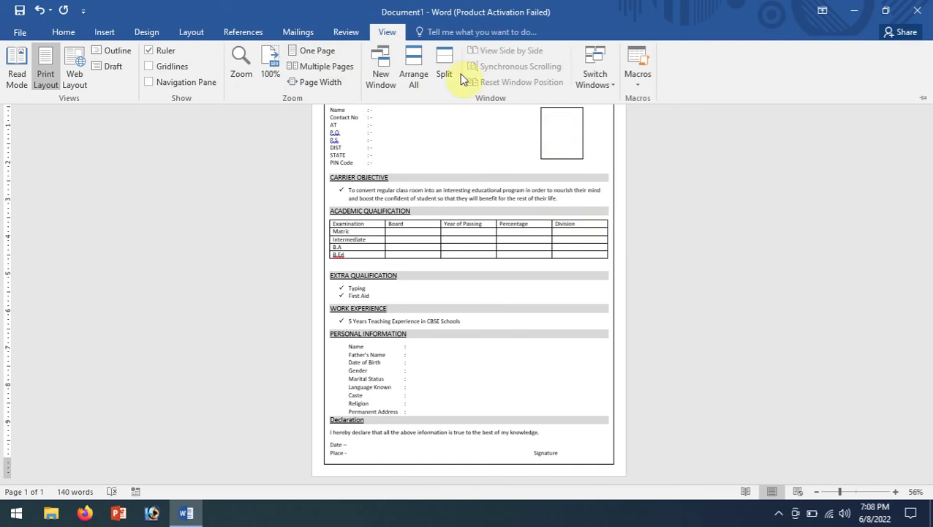
pyautogui.click(668, 202)
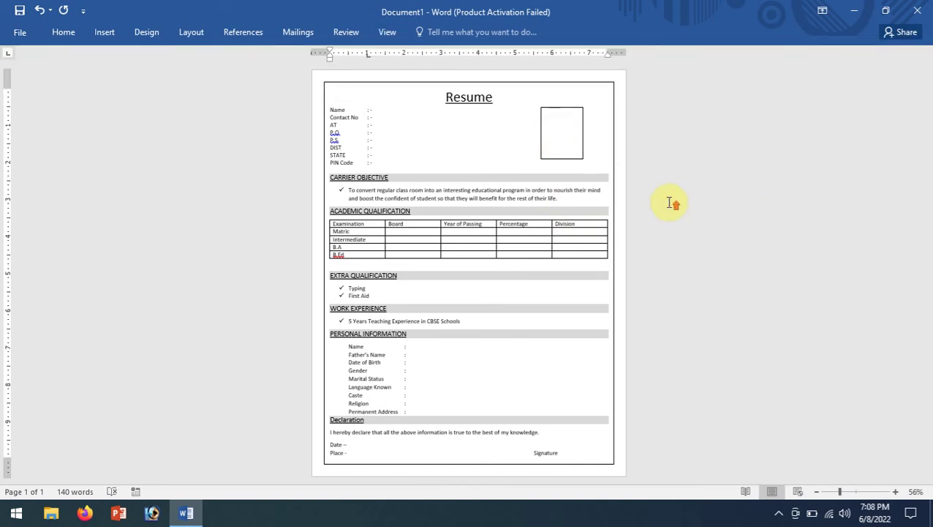
# Step: Scroll through the finished resume from the title and photo box to Signature
pyautogui.scroll(6, 670, 203)
pyautogui.scroll(-1, 667, 202)
pyautogui.scroll(-3, 670, 202)
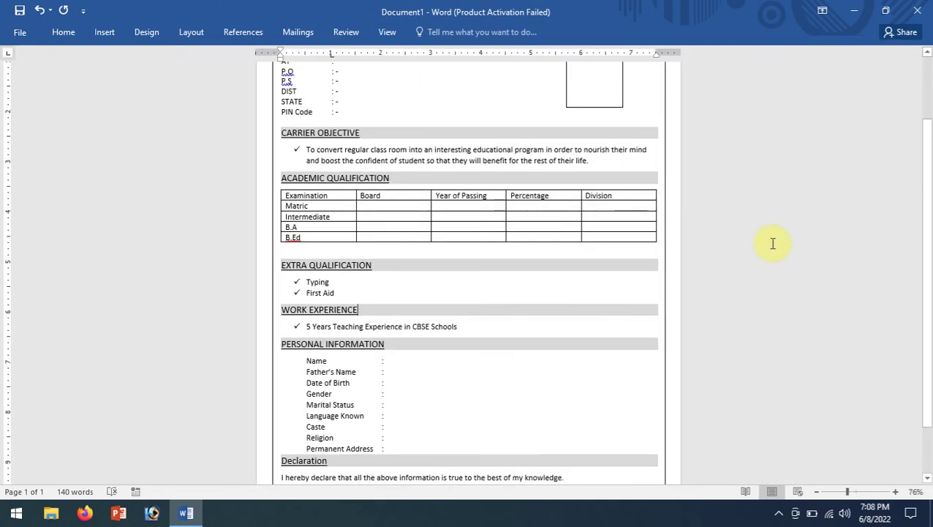
pyautogui.moveTo(927, 256); pyautogui.dragTo(929, 144)
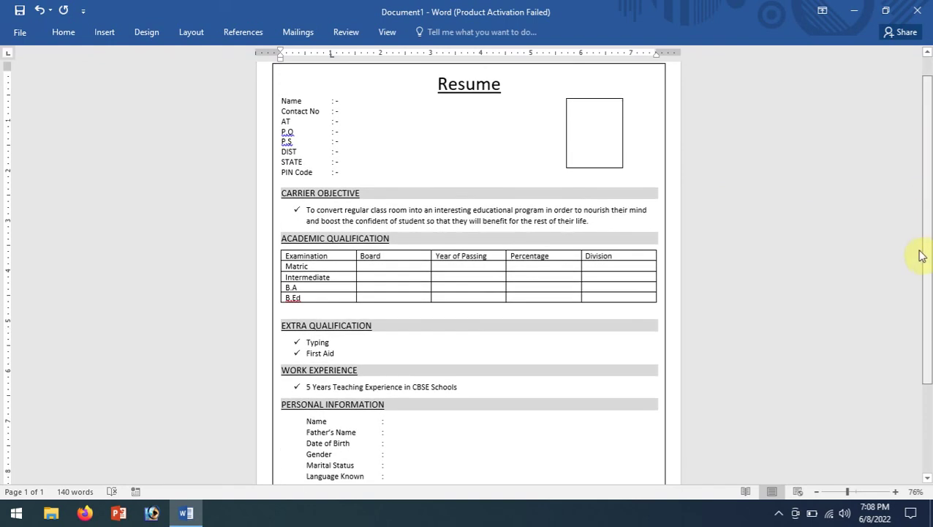
pyautogui.scroll(-4, 918, 256)
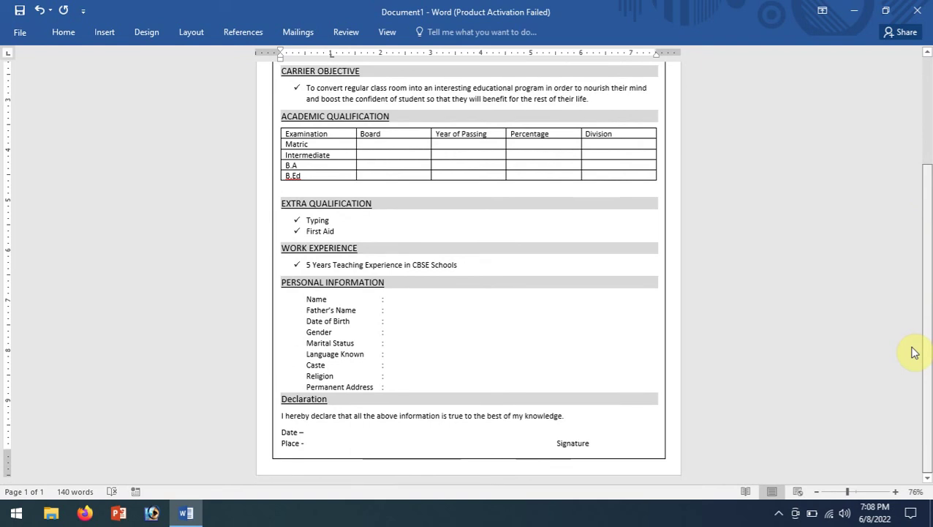
pyautogui.moveTo(928, 350); pyautogui.dragTo(930, 170)
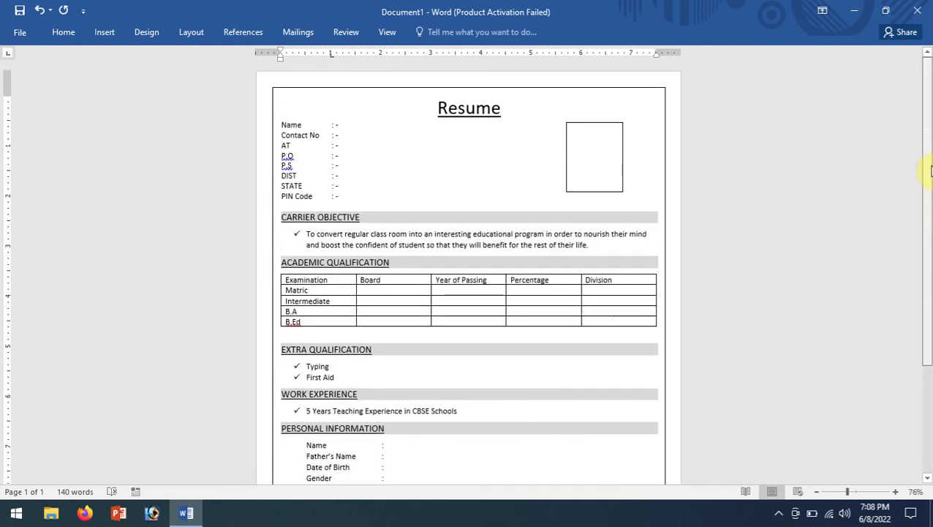